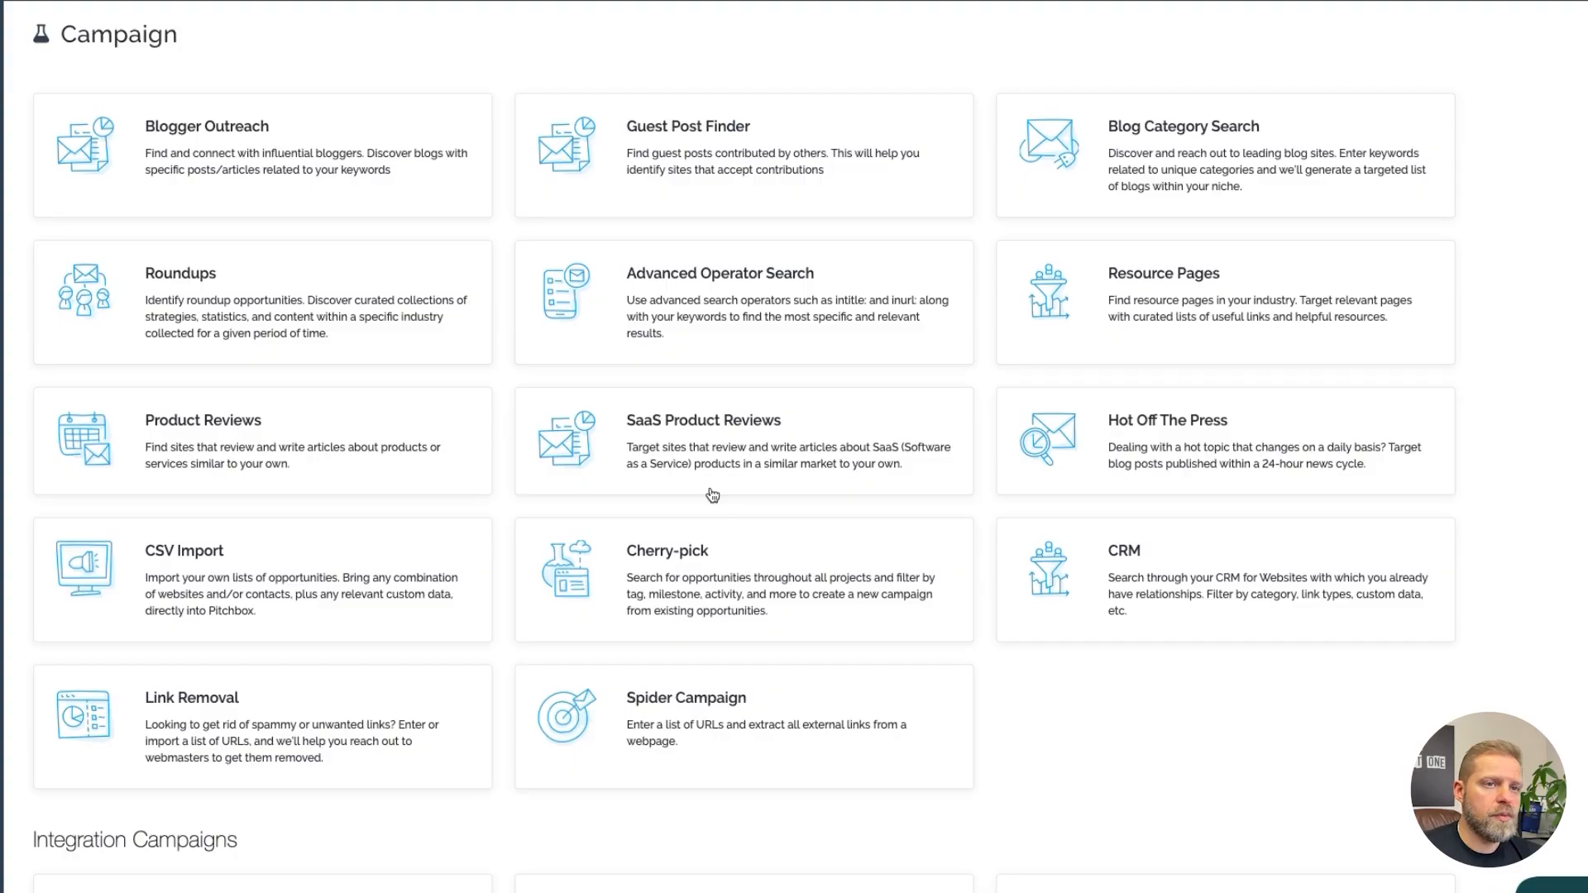
Start a new Blogger Outreach campaign and name it "Grilling Safety"
click(278, 157)
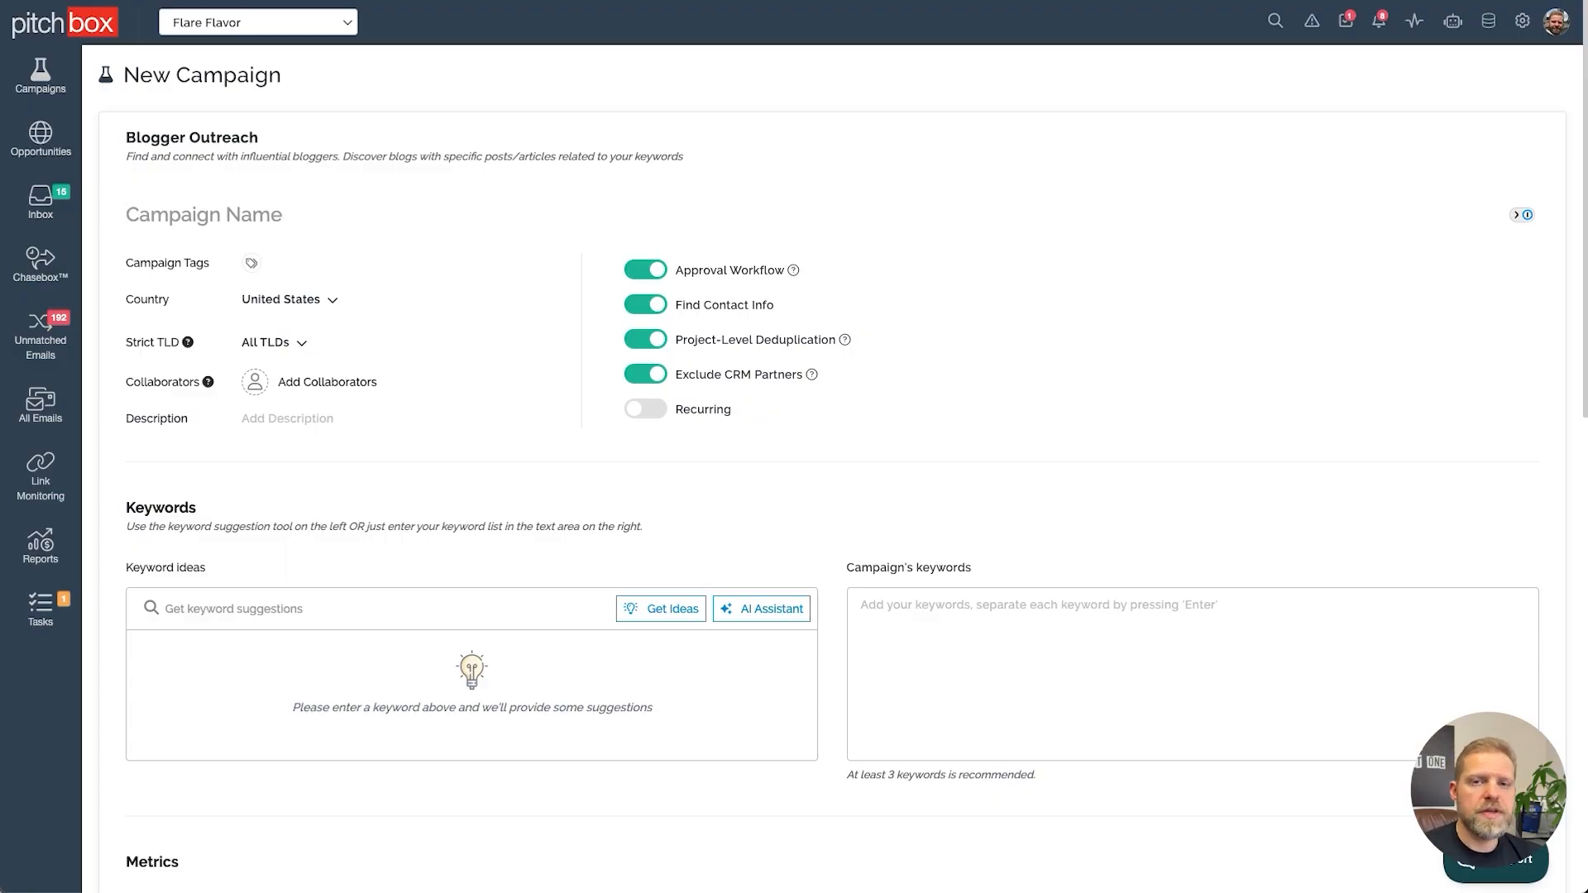
text(Grilling Safety)
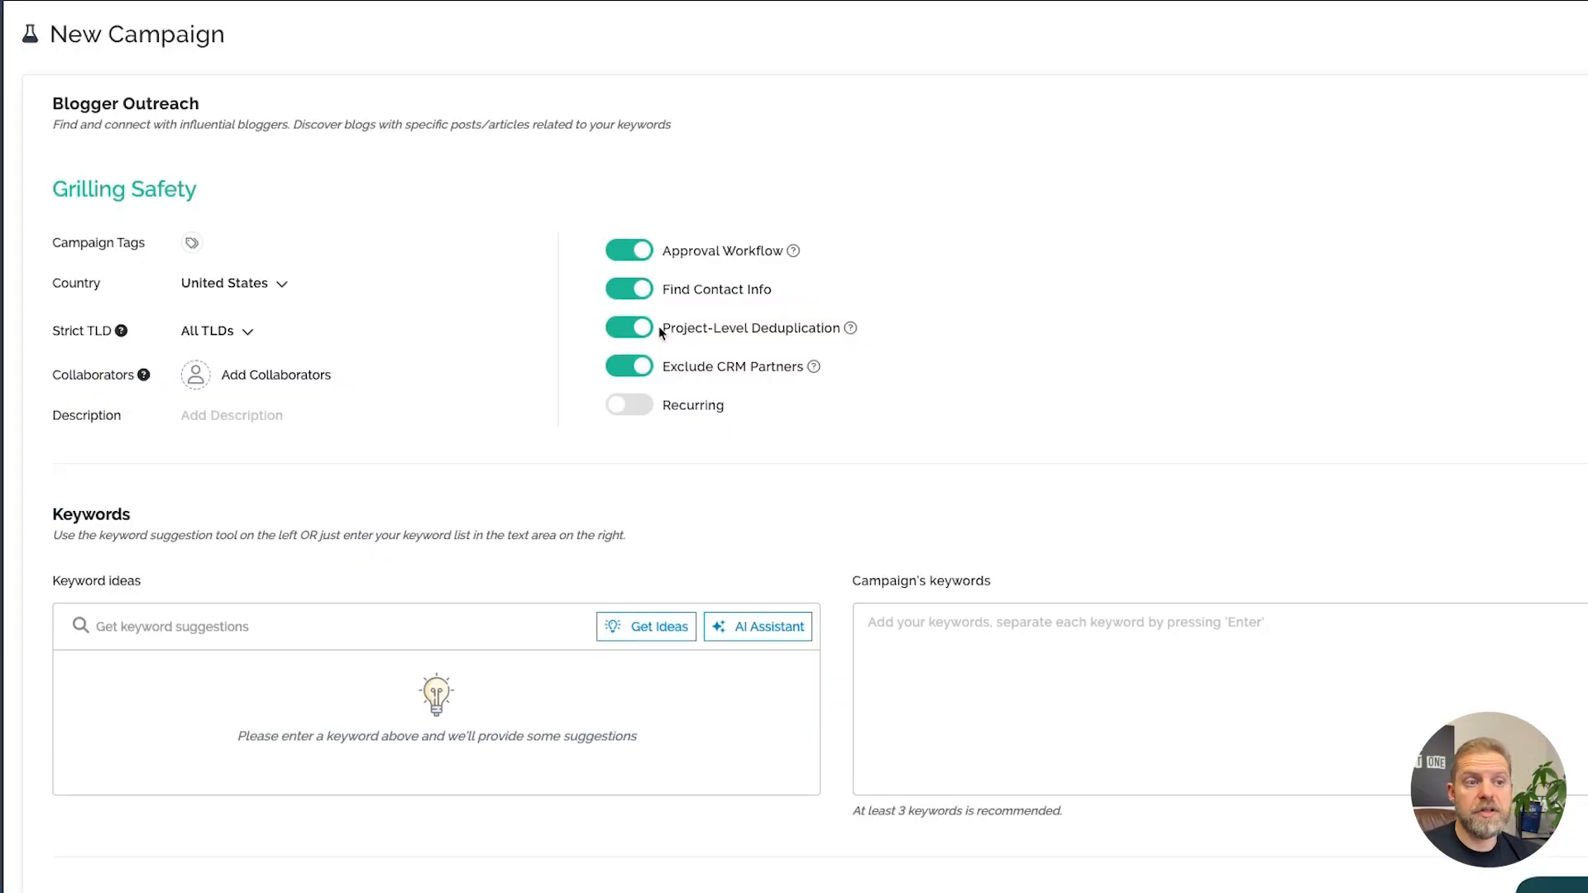
Open the AI keyword assistant and choose the KW Generator category with the Keyword Assistant template
scroll(461, 442, down, 2)
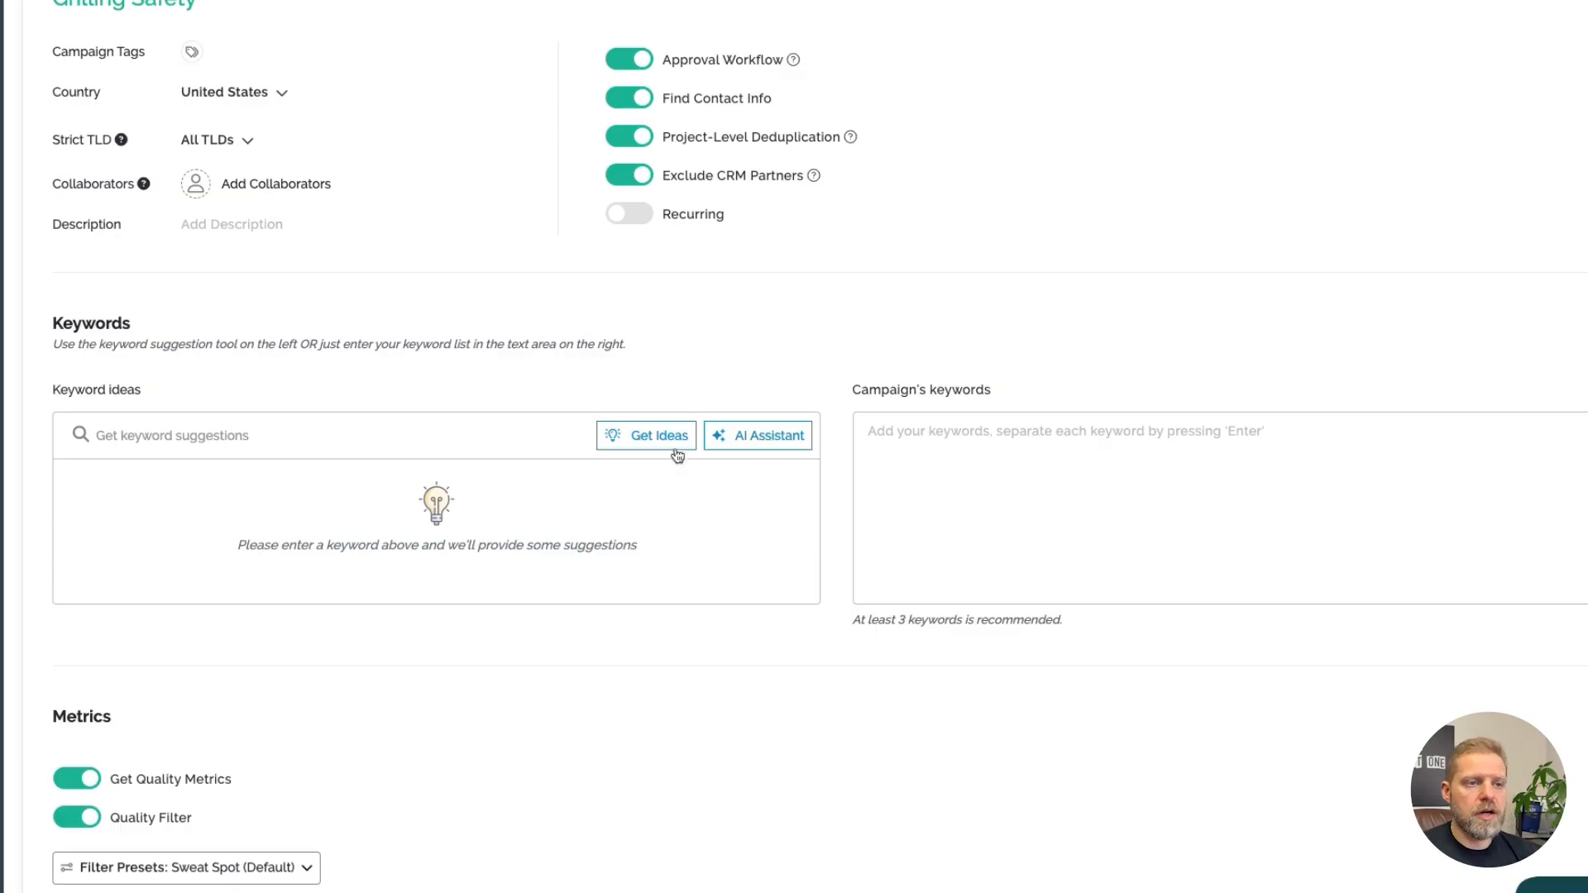
click(758, 444)
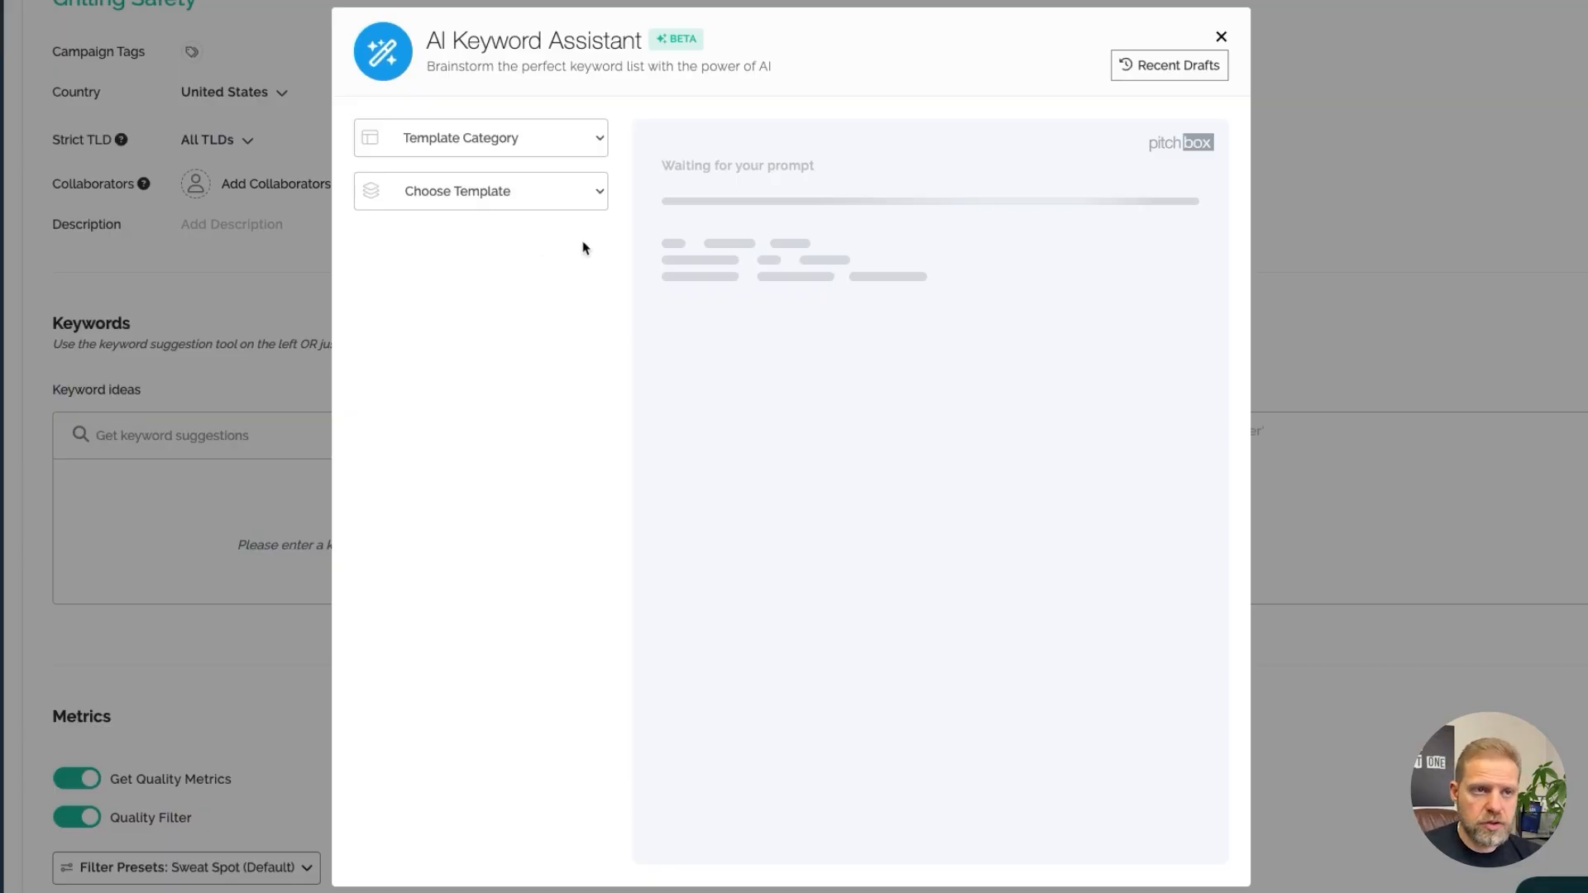
click(520, 147)
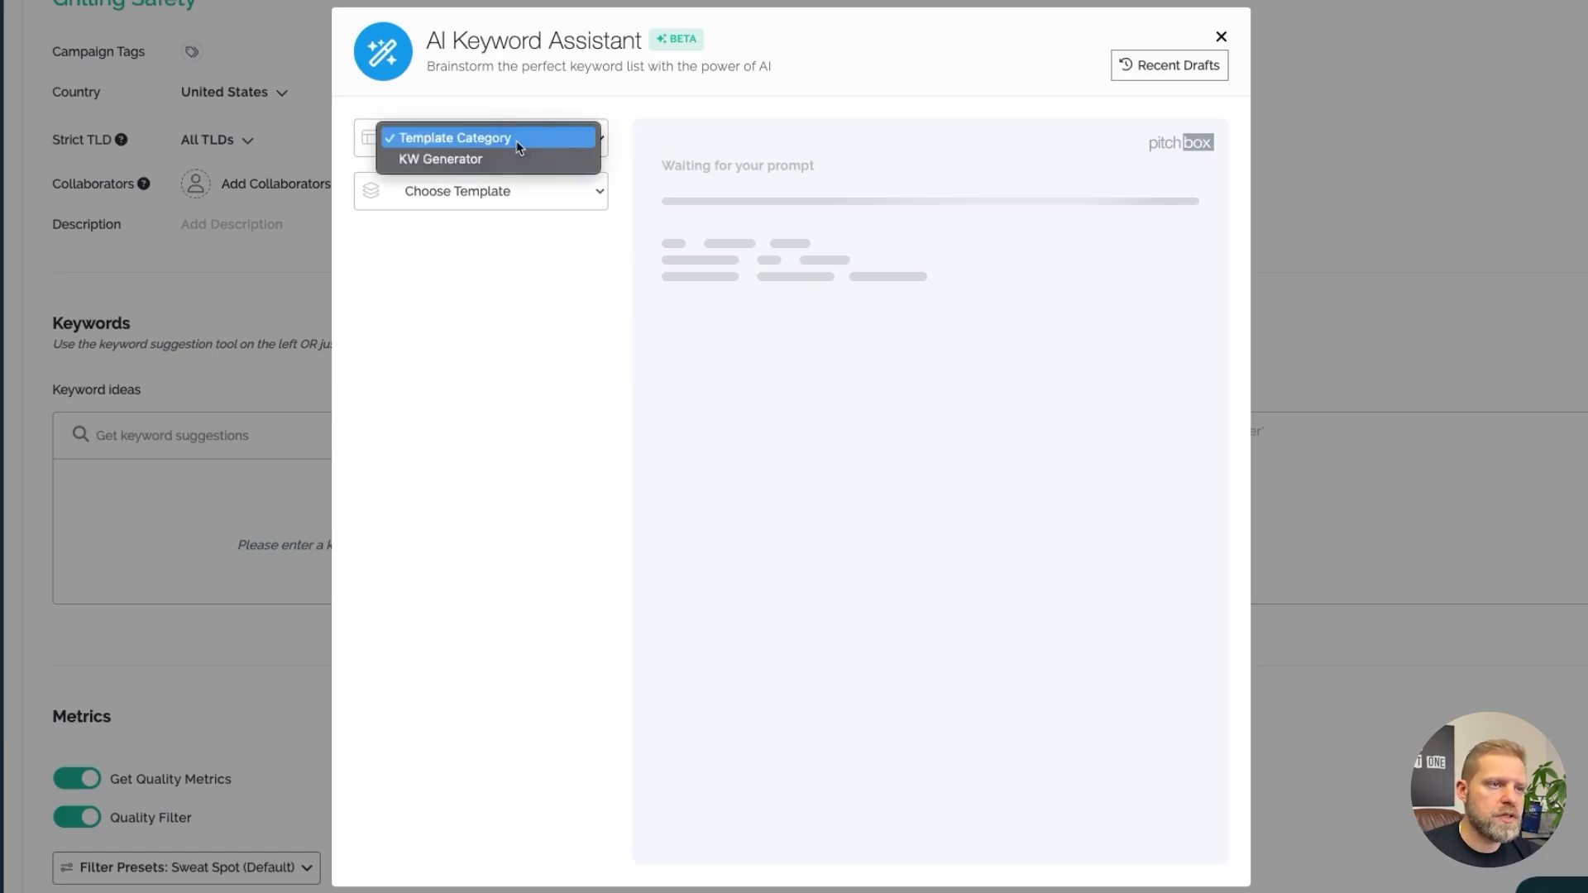
click(488, 160)
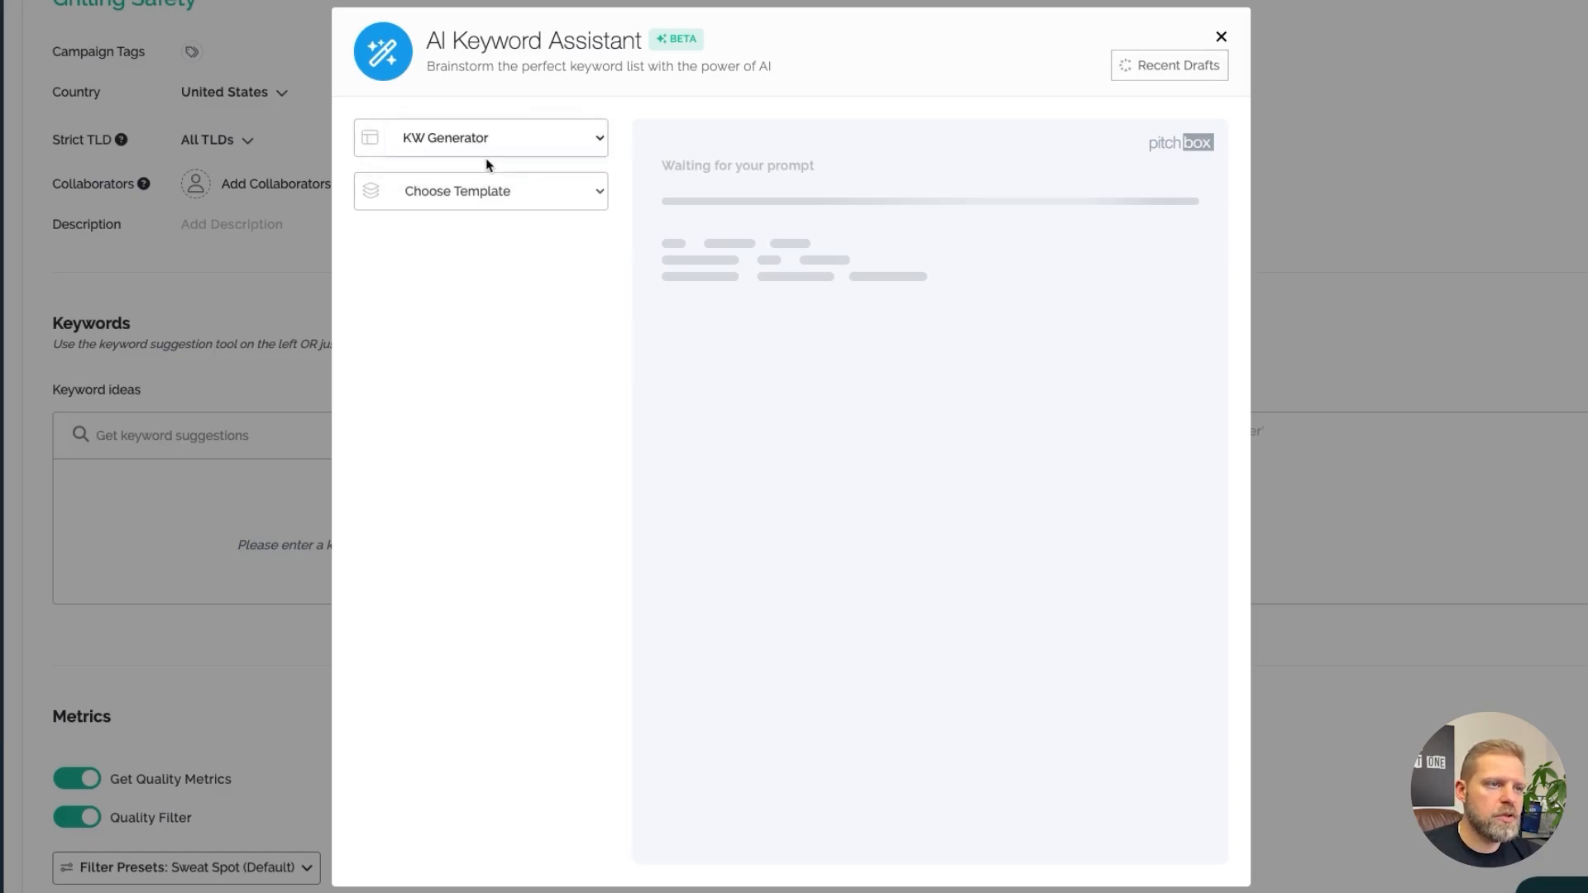
click(534, 201)
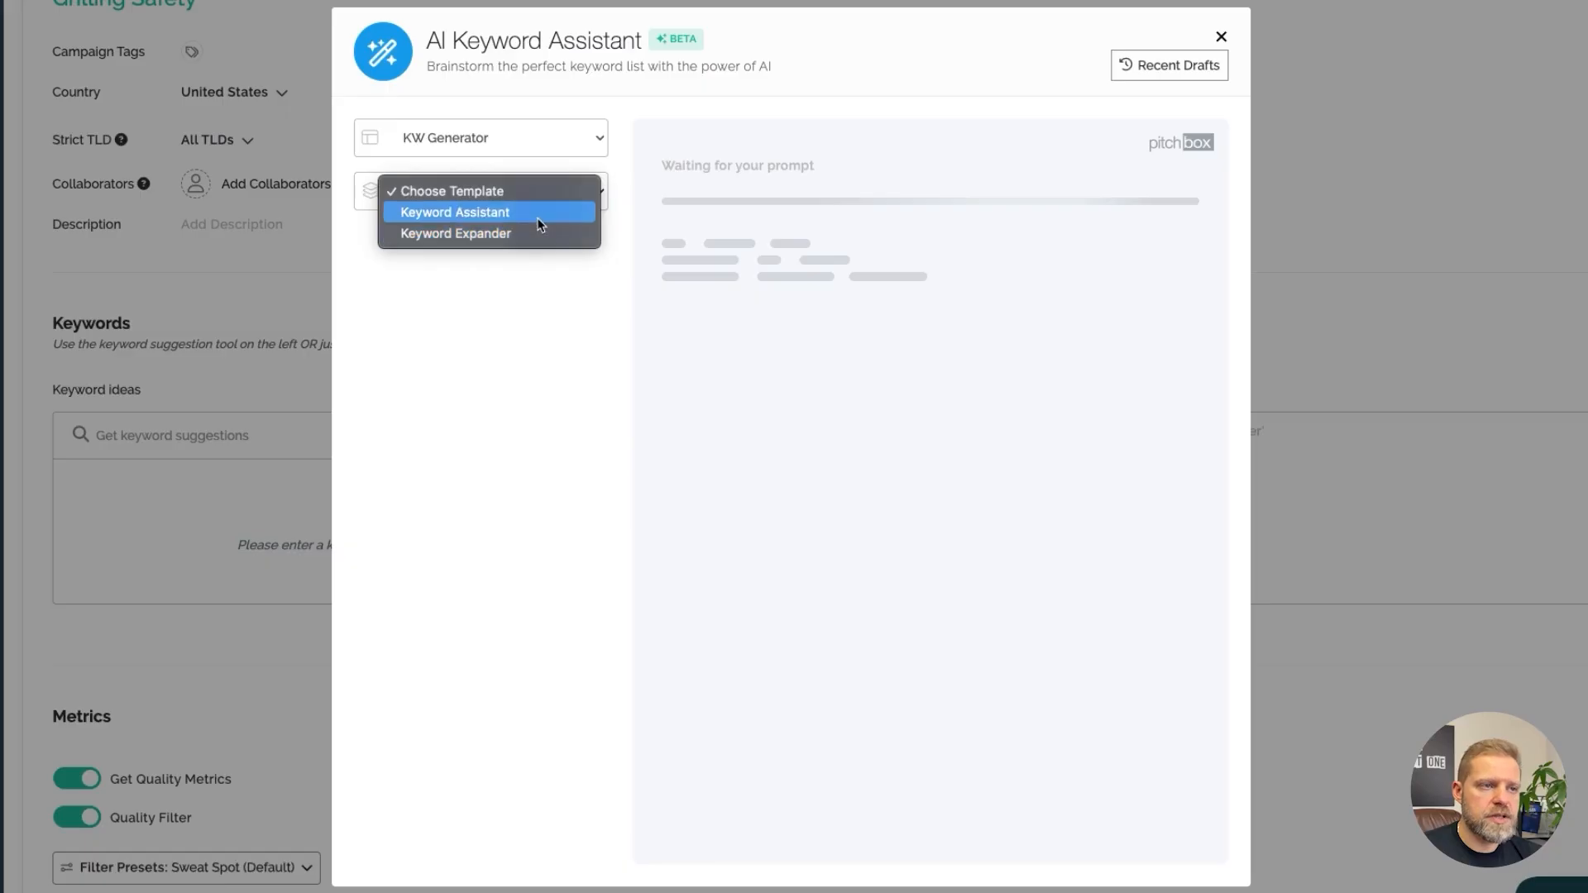
click(536, 213)
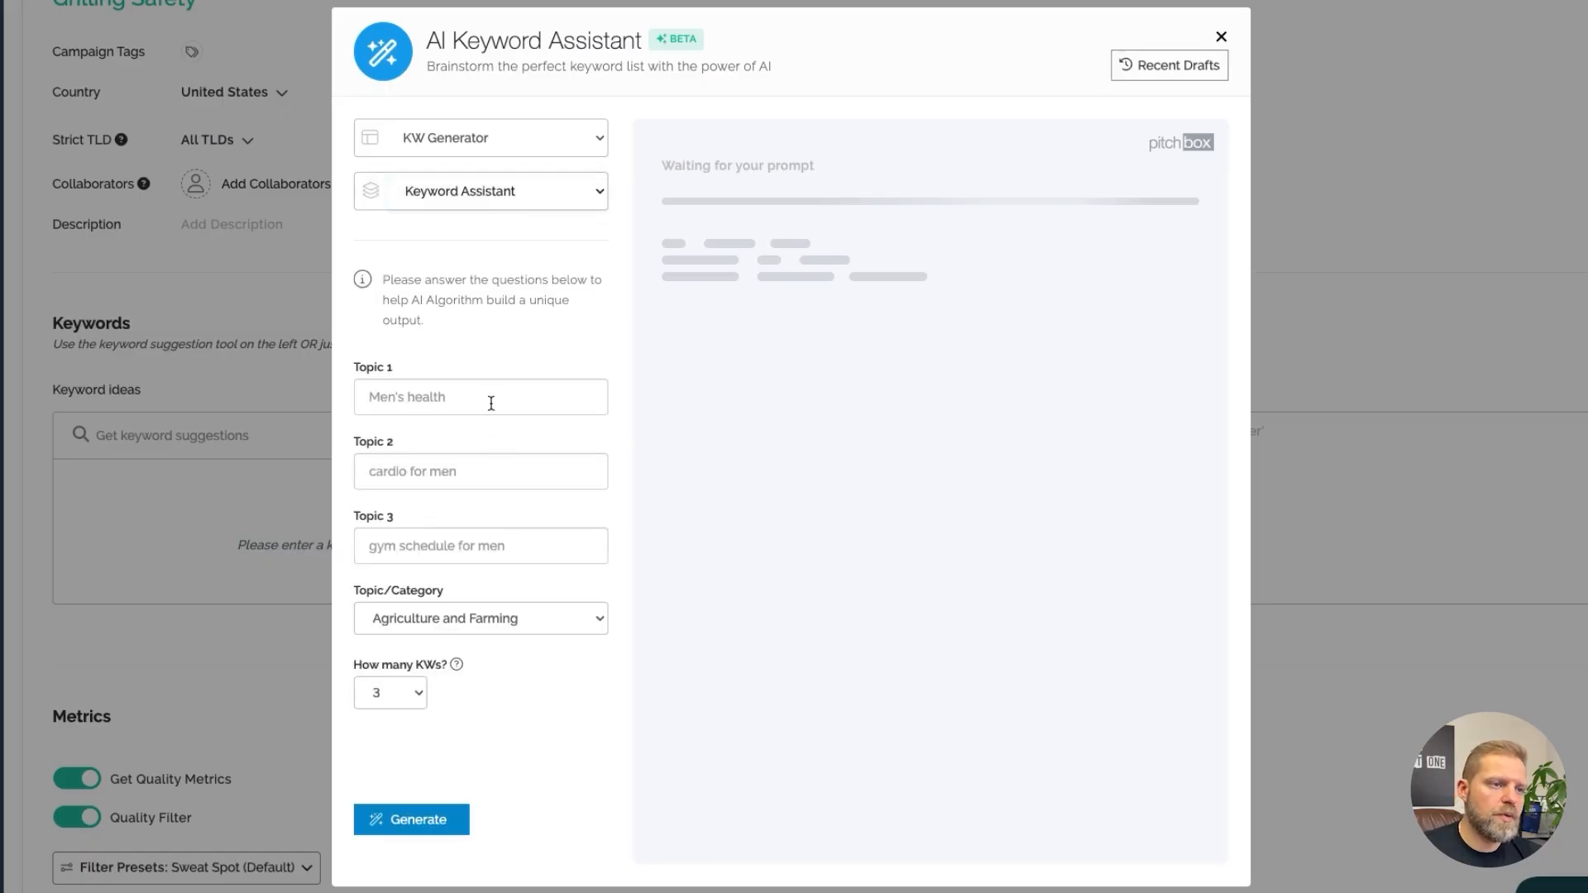
Enter the topics "grilling safety", "safe grilling" and "grill maintenance"
click(494, 402)
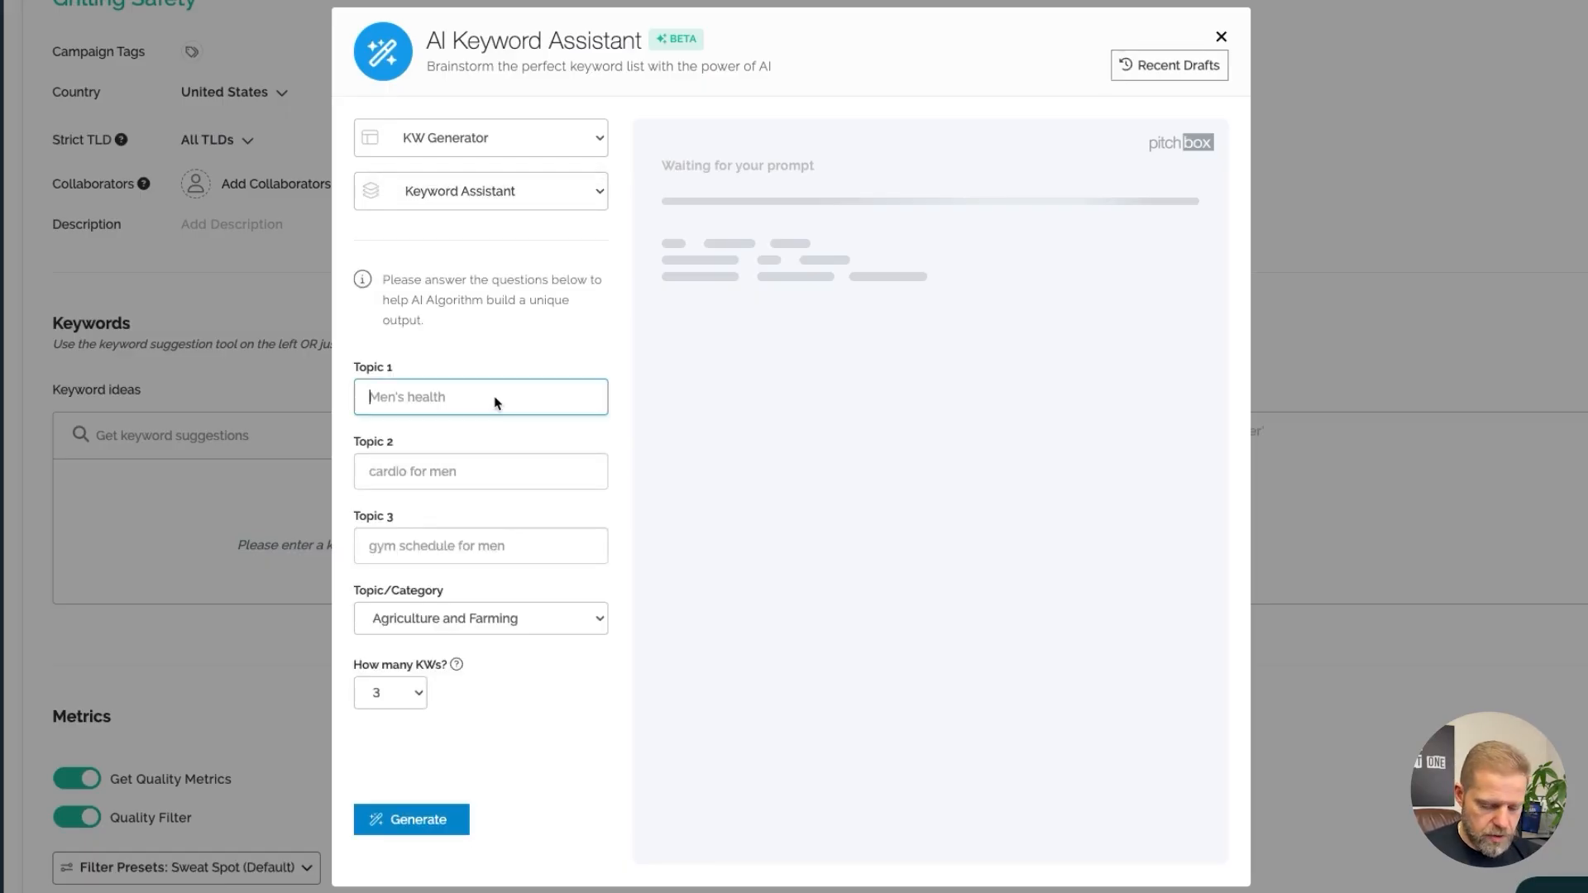
text(grilling safety)
key(Tab)
text(safe grilling)
key(Tab)
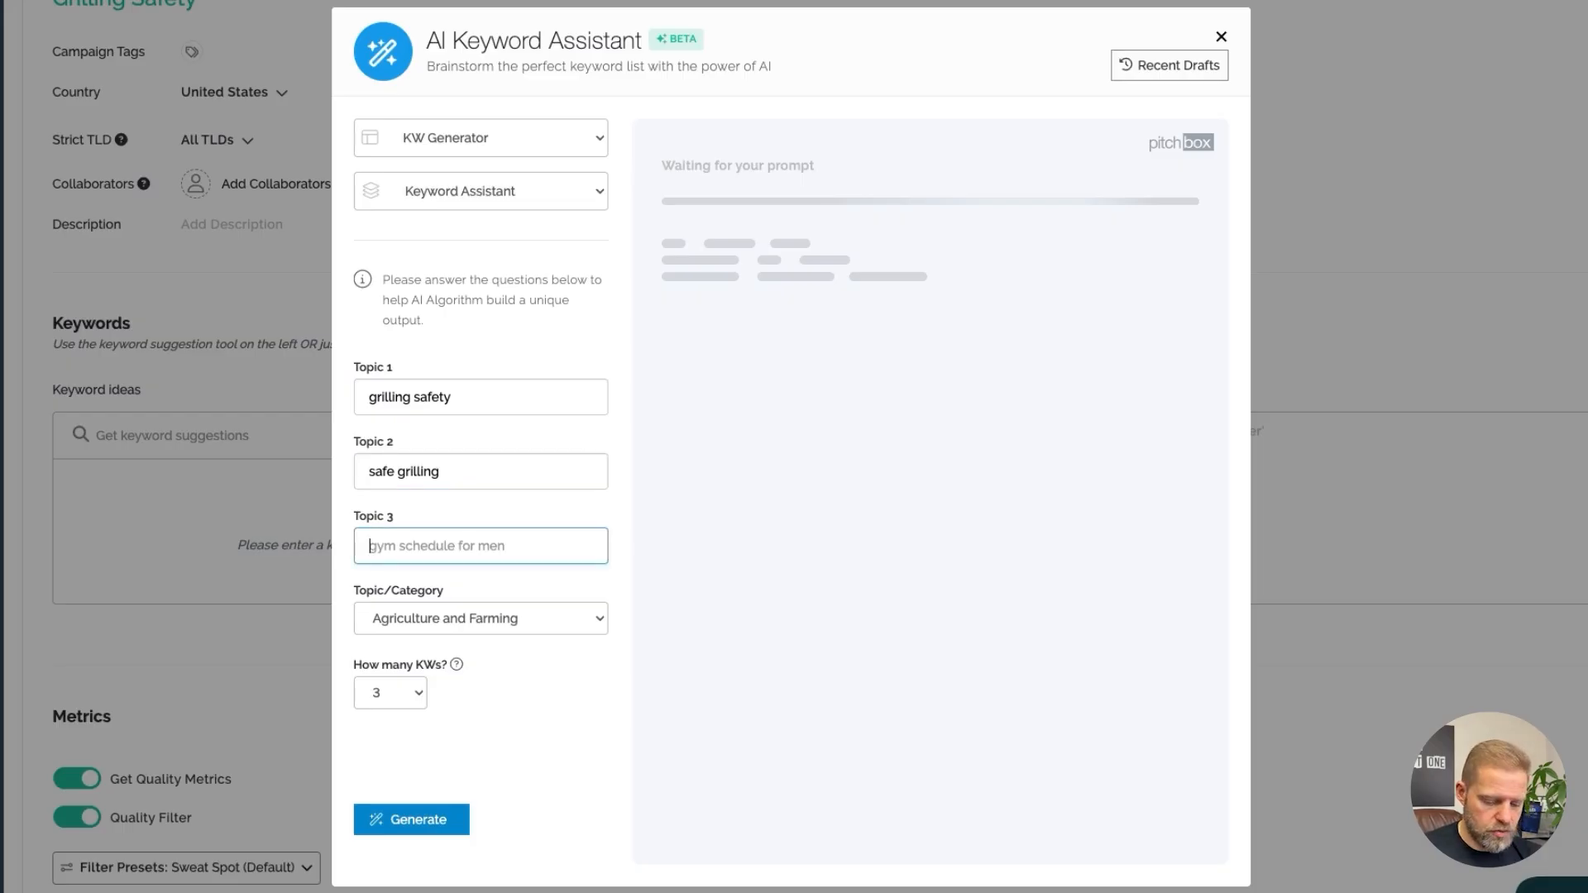
text(grill)
text(maintenance)
Set the category to Recipe and Cooking and the keyword count to 8, then generate keywords
click(491, 619)
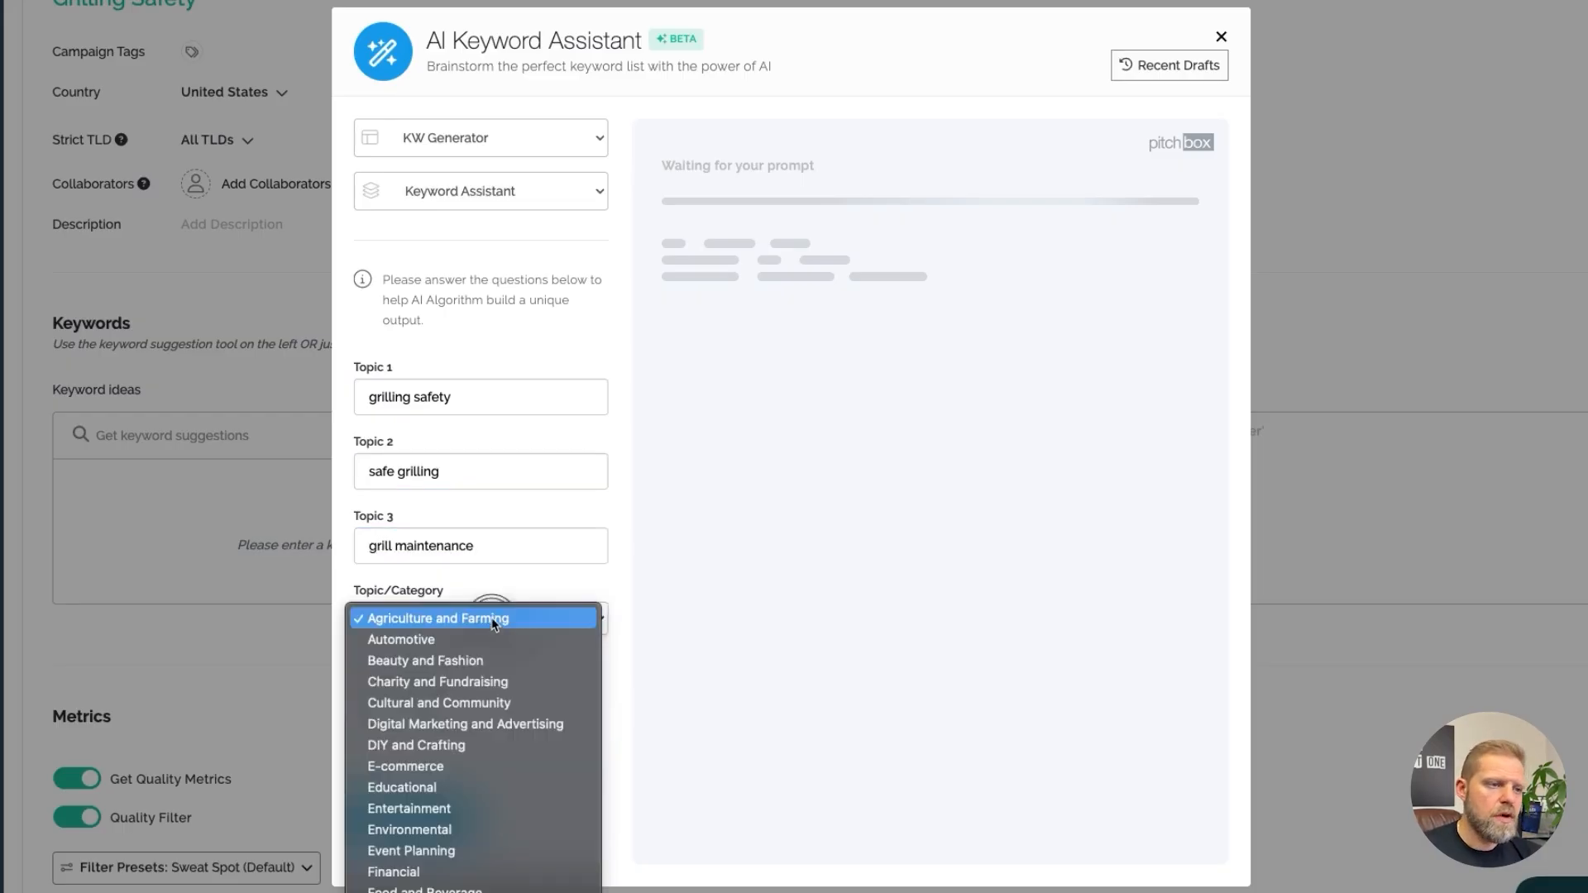
scroll(476, 807, down, 5)
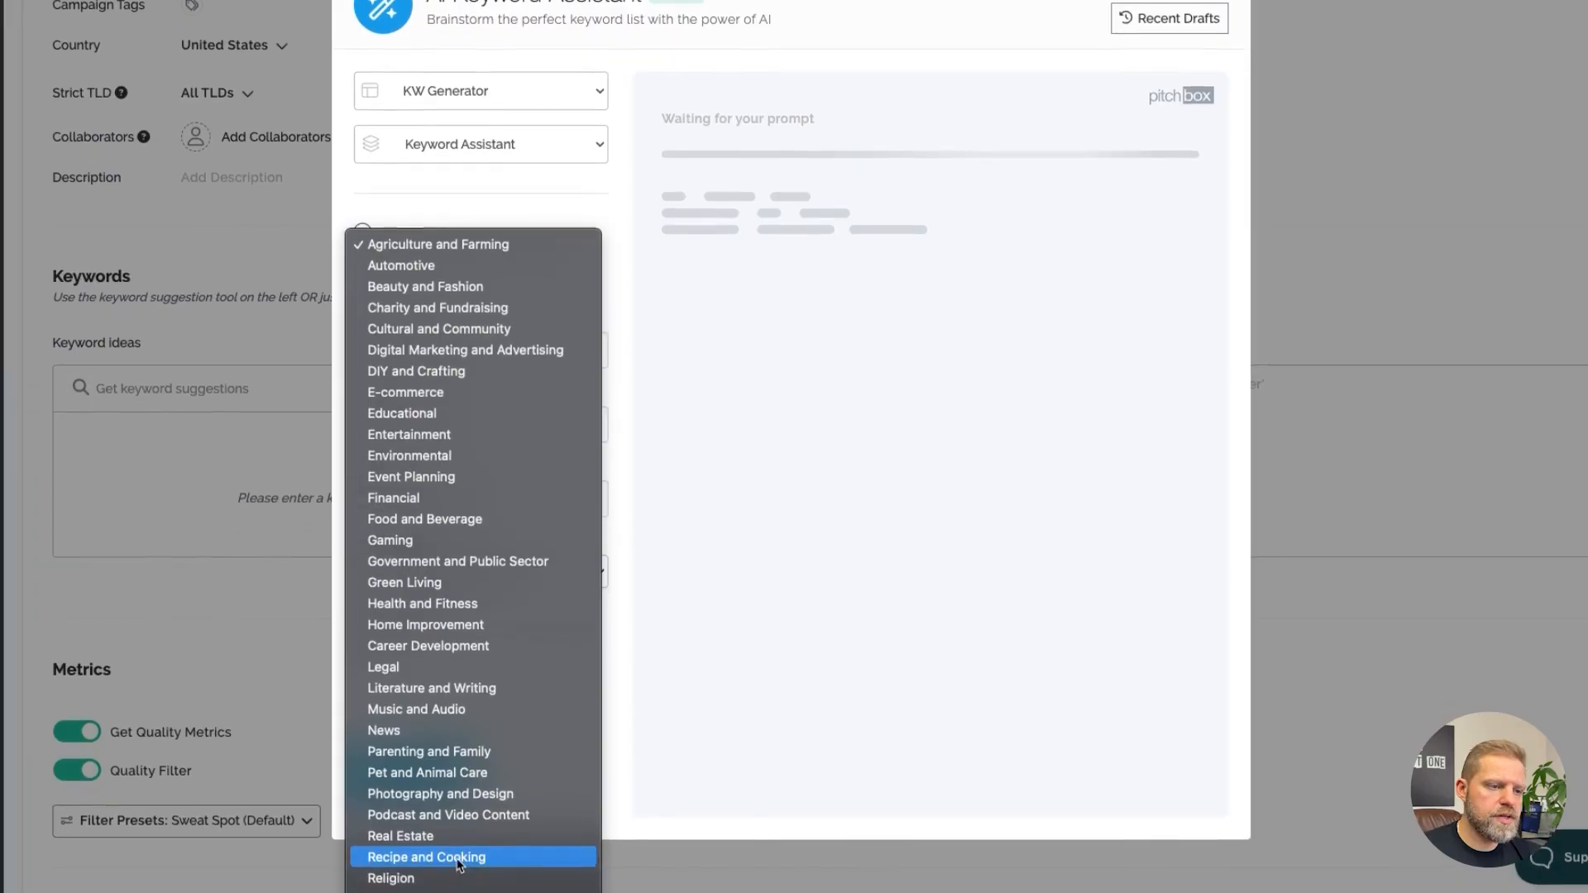
click(426, 886)
click(382, 677)
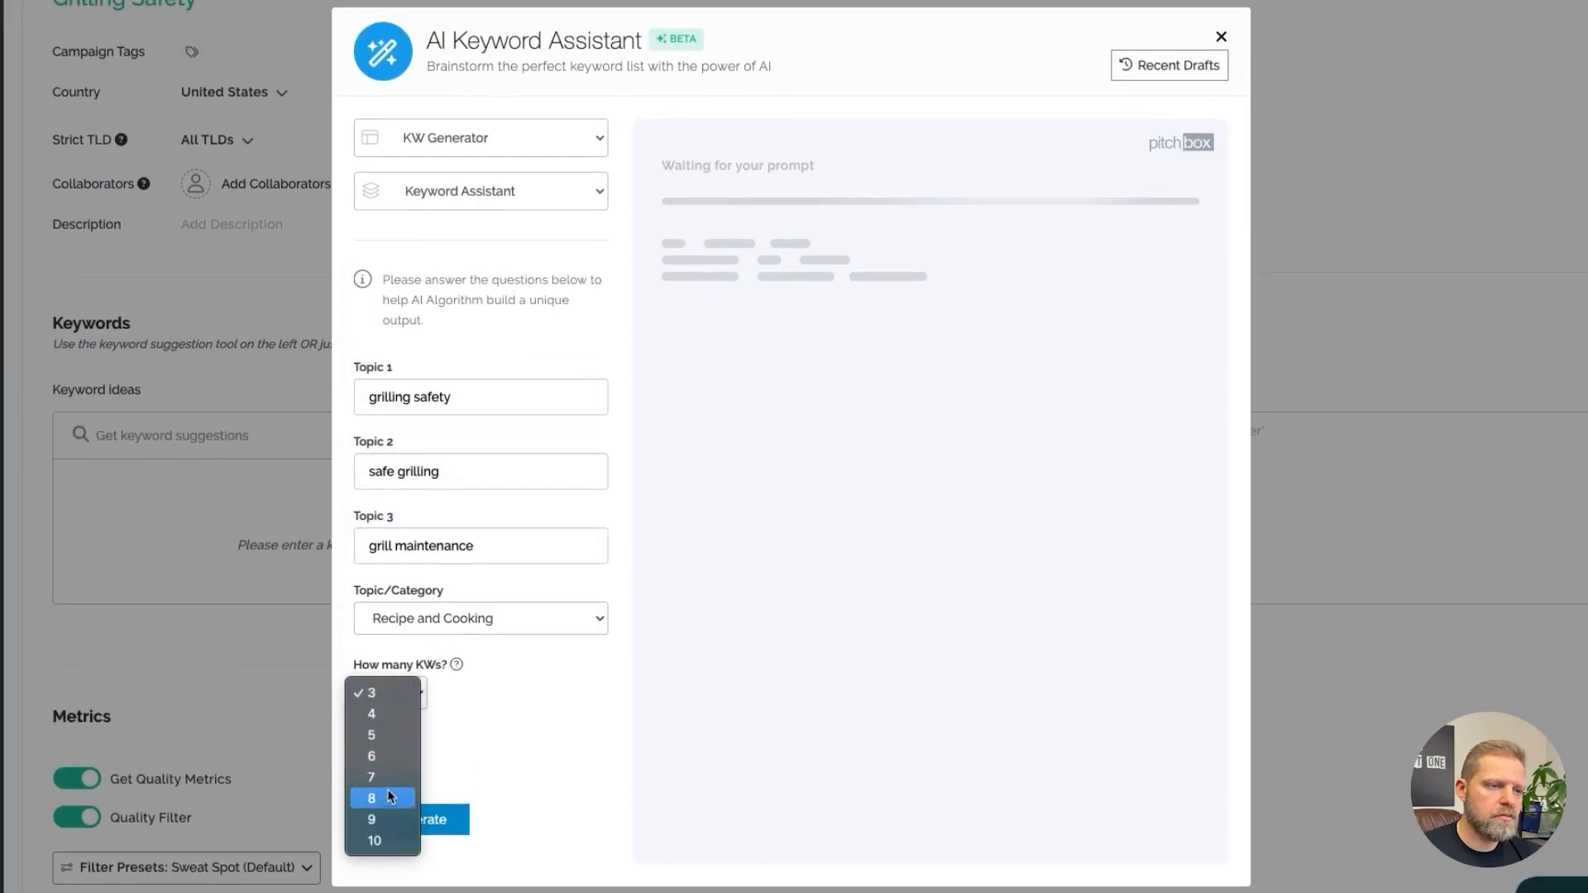
click(387, 796)
click(435, 819)
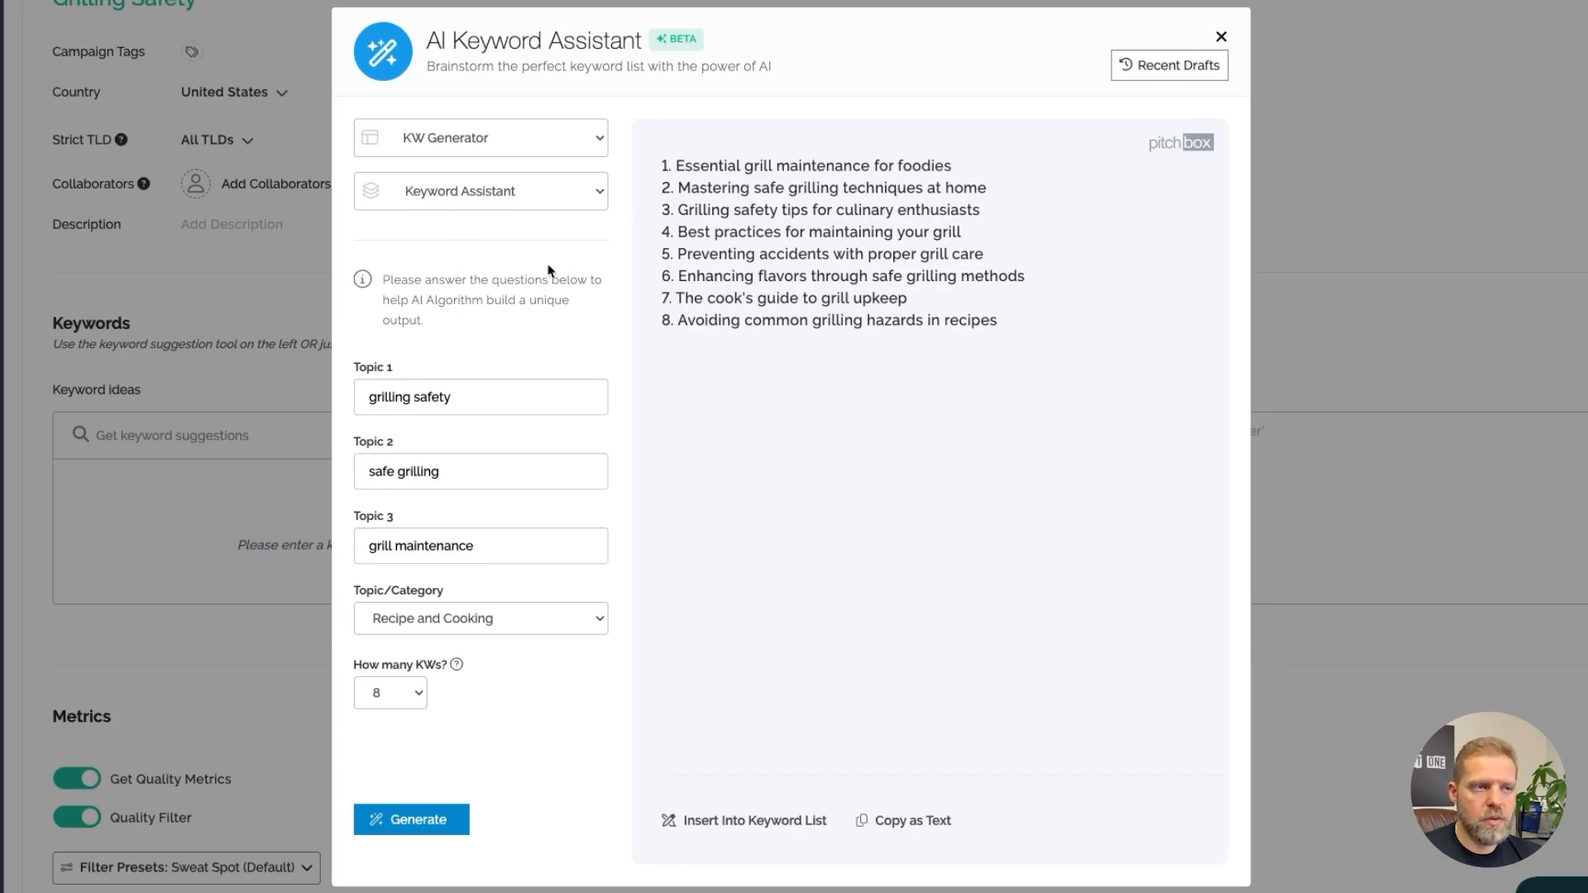
Insert the generated keywords into the campaign's keyword list
click(496, 193)
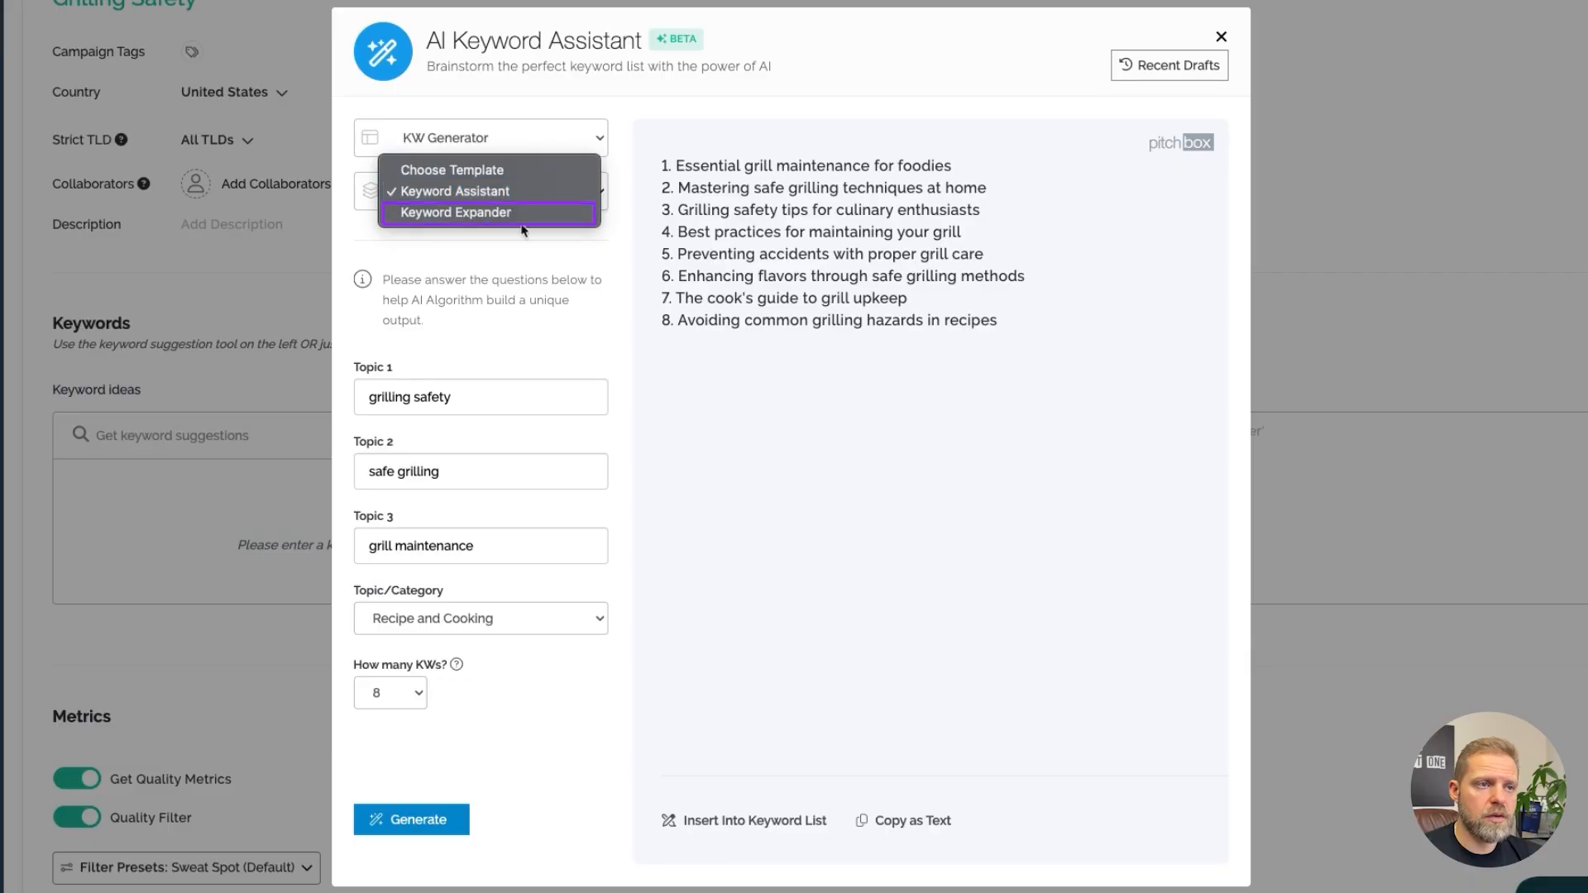
click(794, 435)
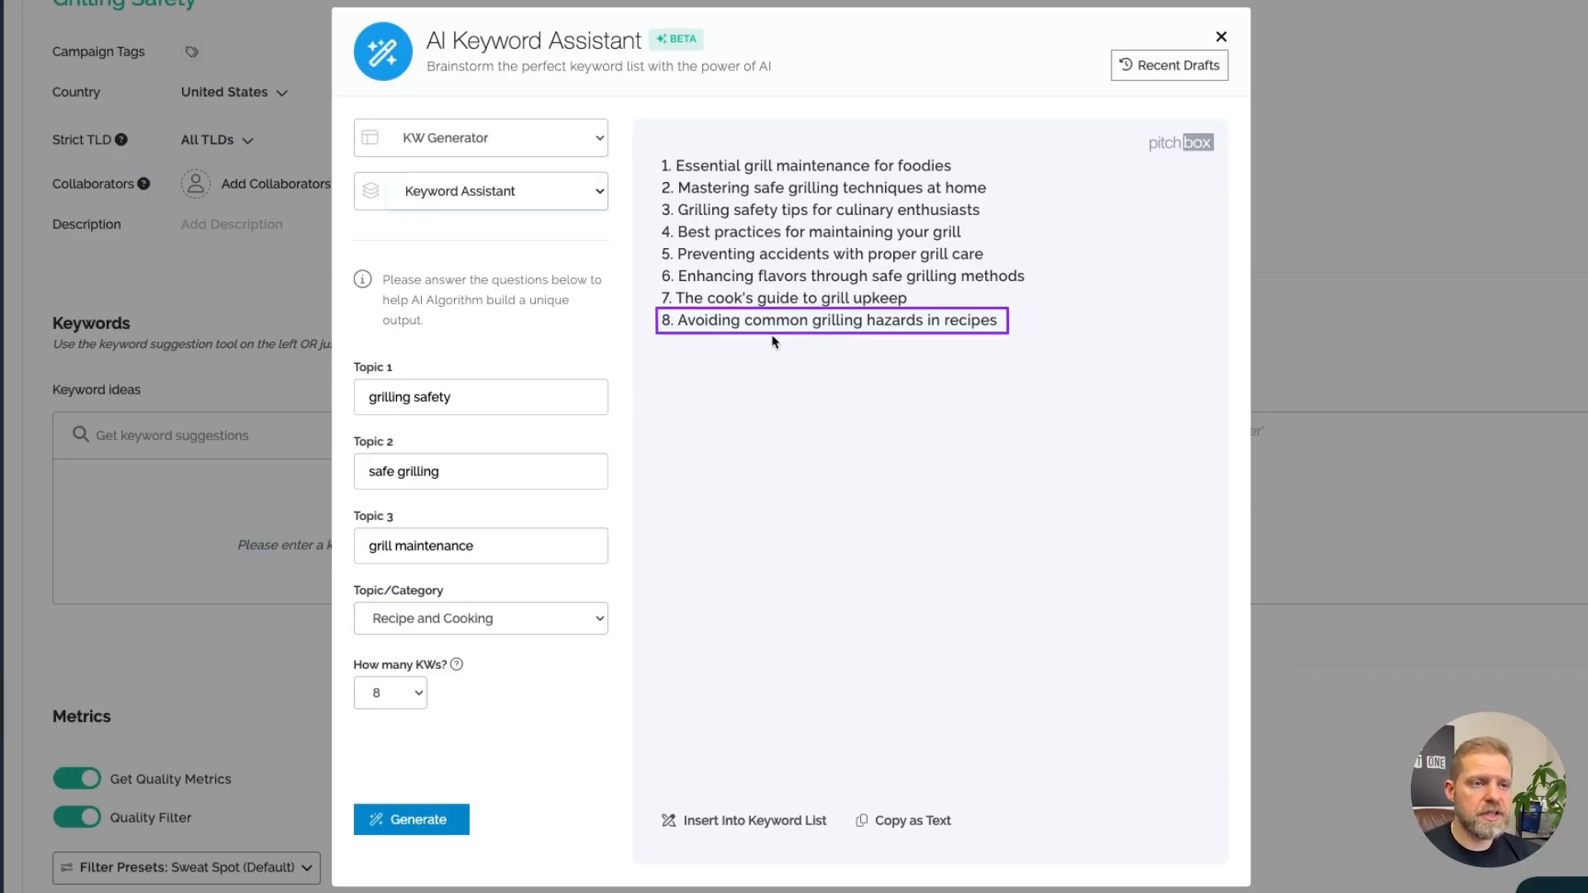
drag(679, 320, 1013, 322)
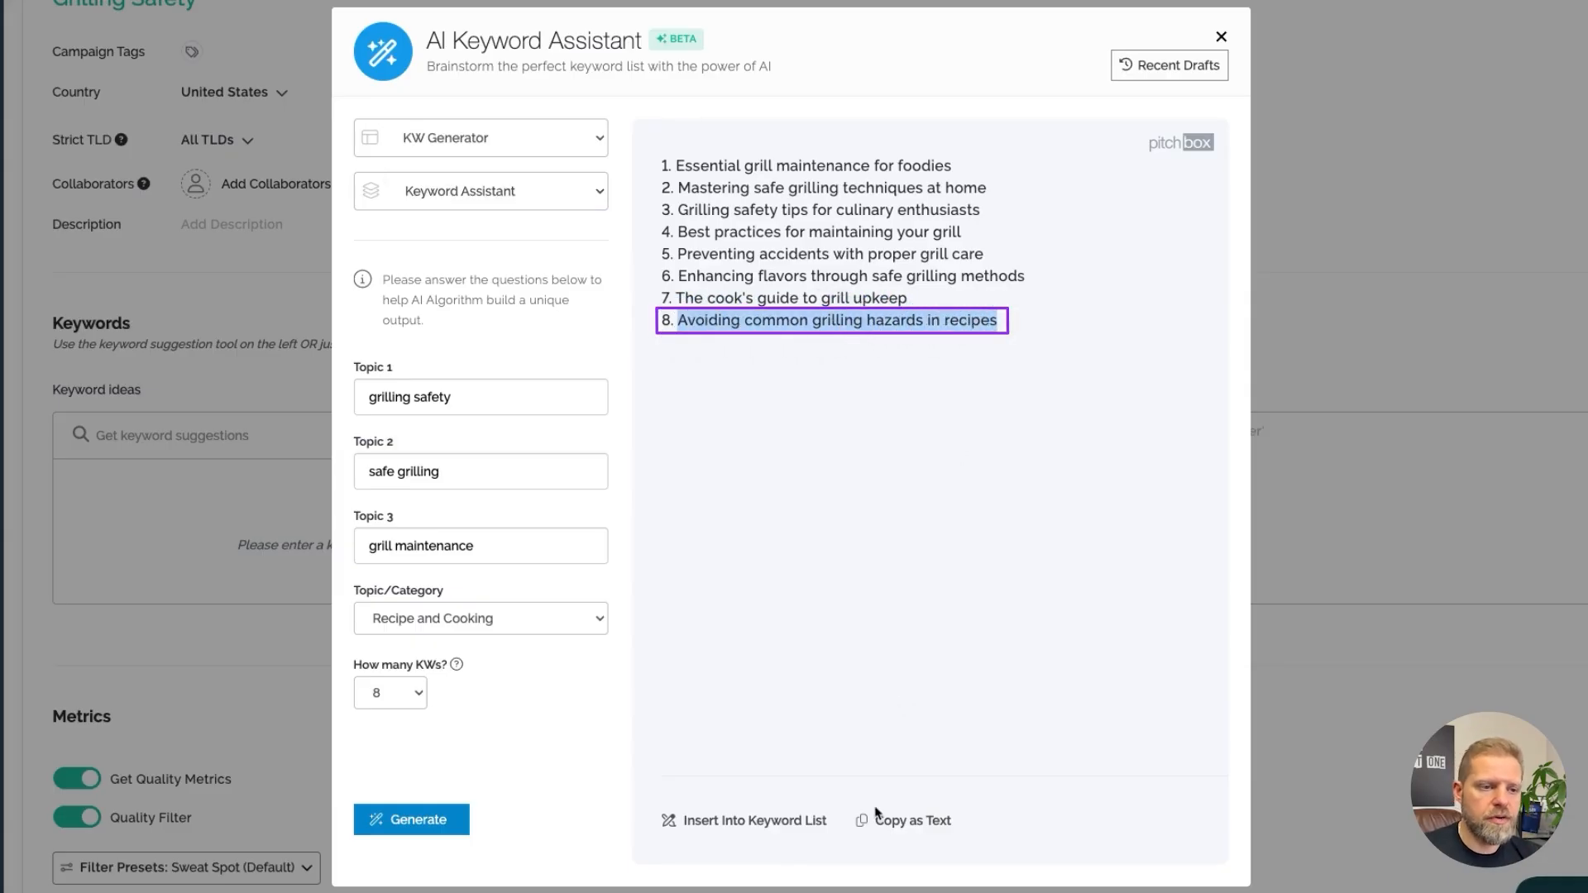
click(791, 819)
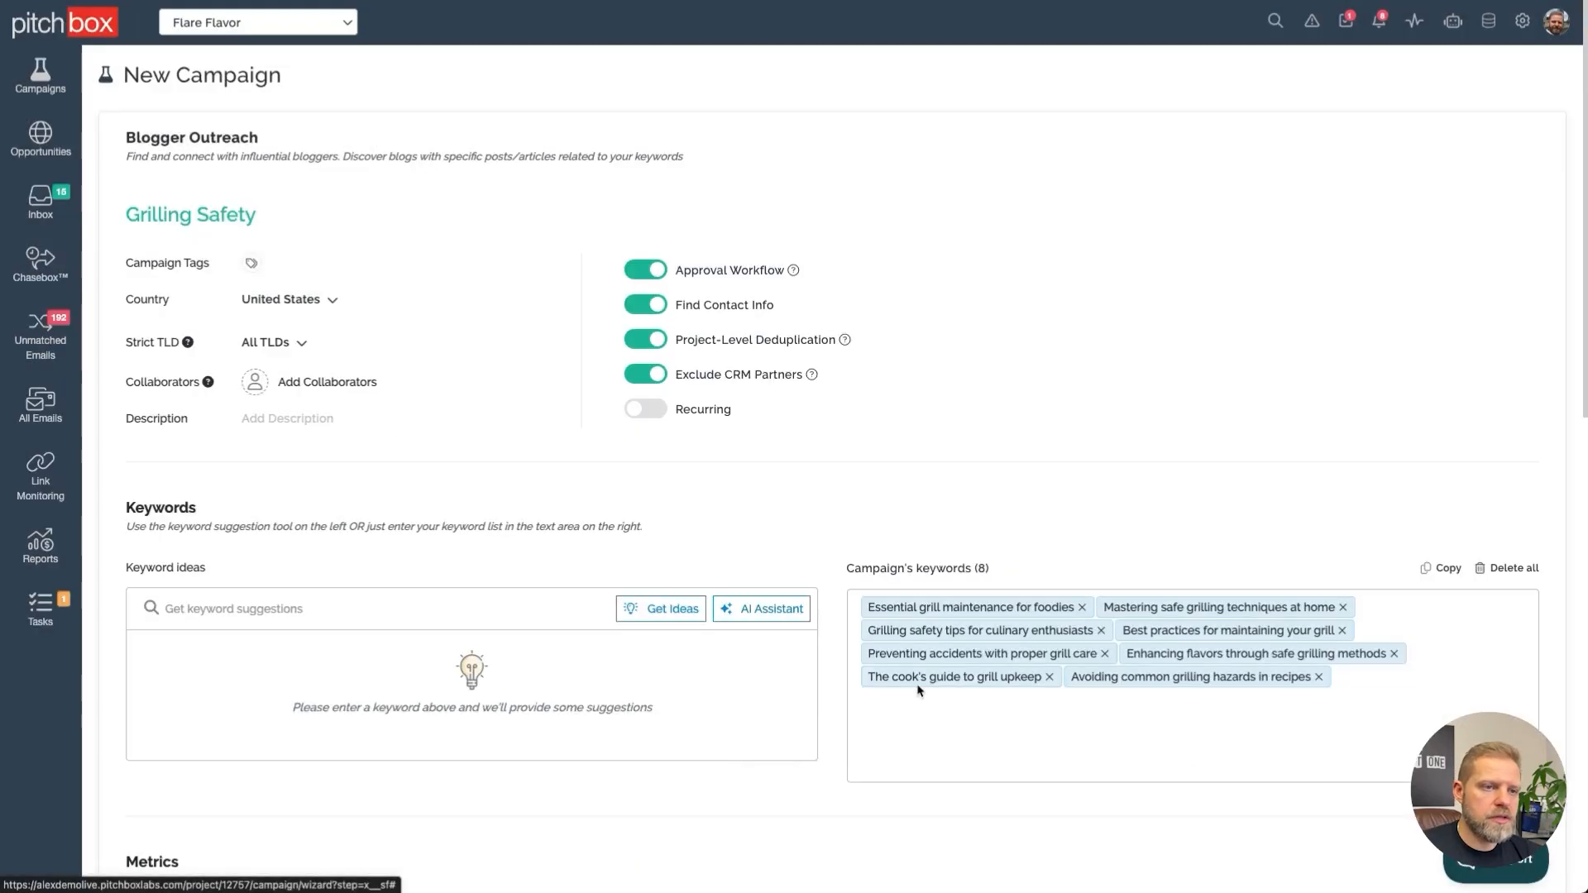
Switch the metrics filter preset to Low Quality and back to Ahrefs DR50+
scroll(861, 749, down, 7)
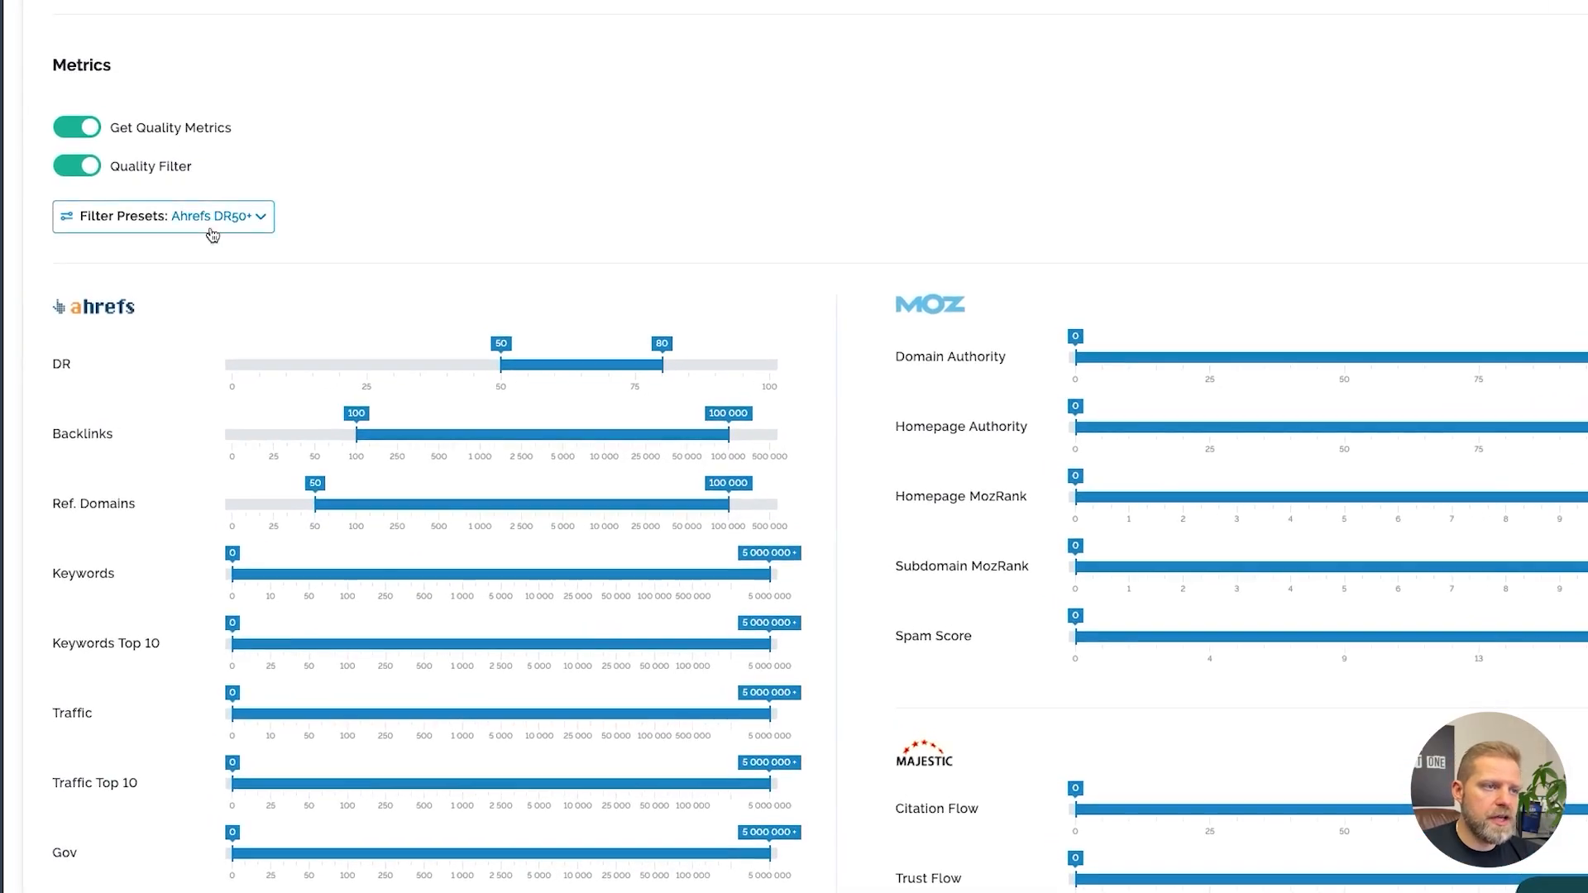
click(253, 220)
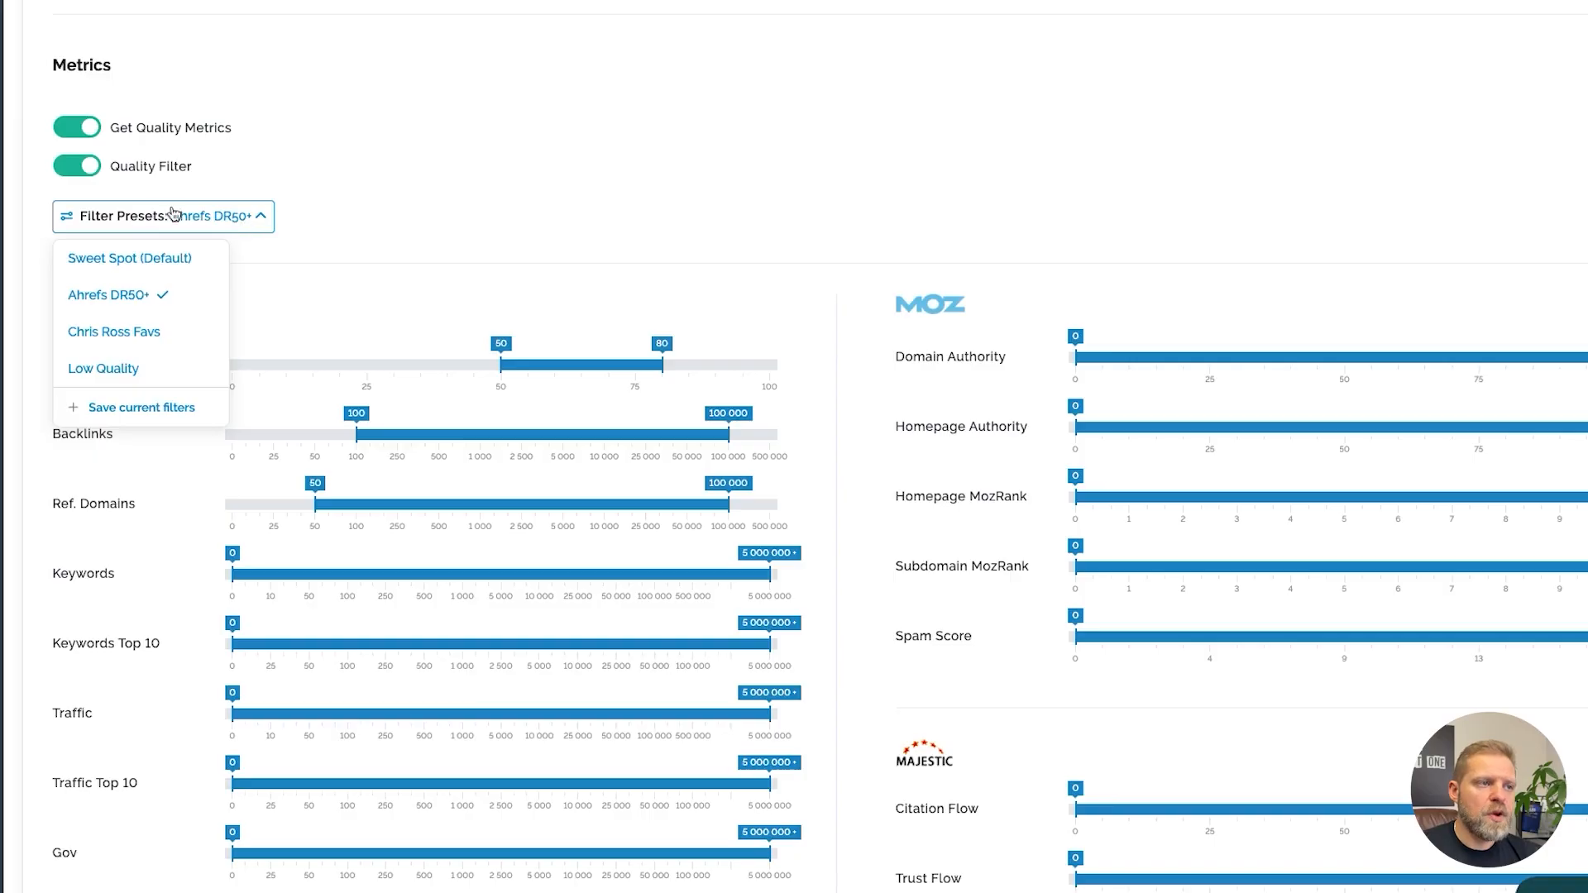
click(127, 365)
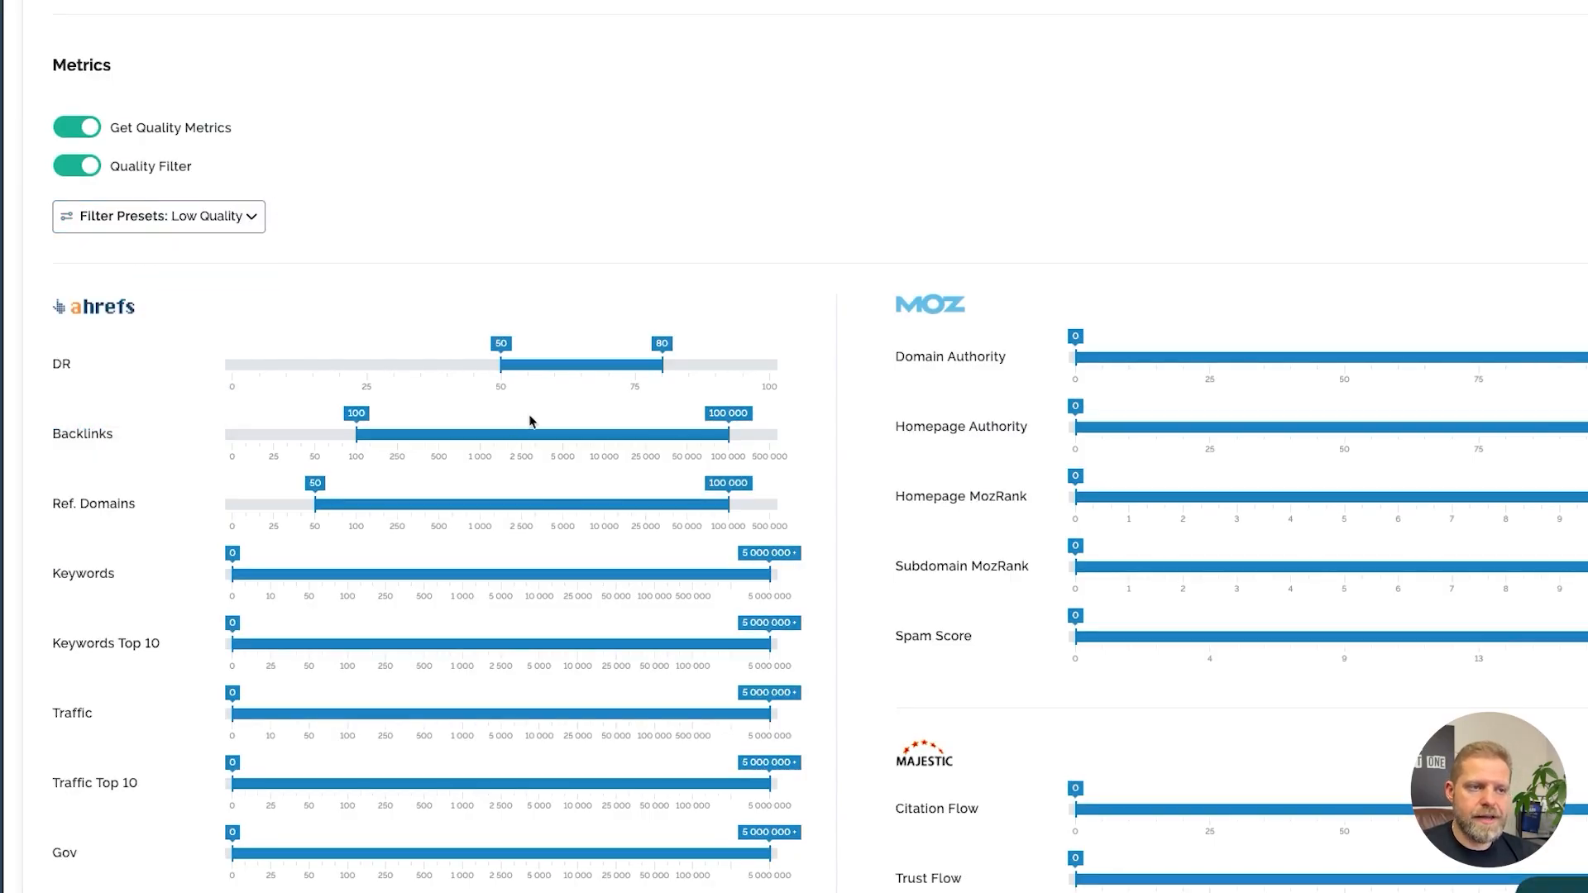
click(246, 224)
click(122, 299)
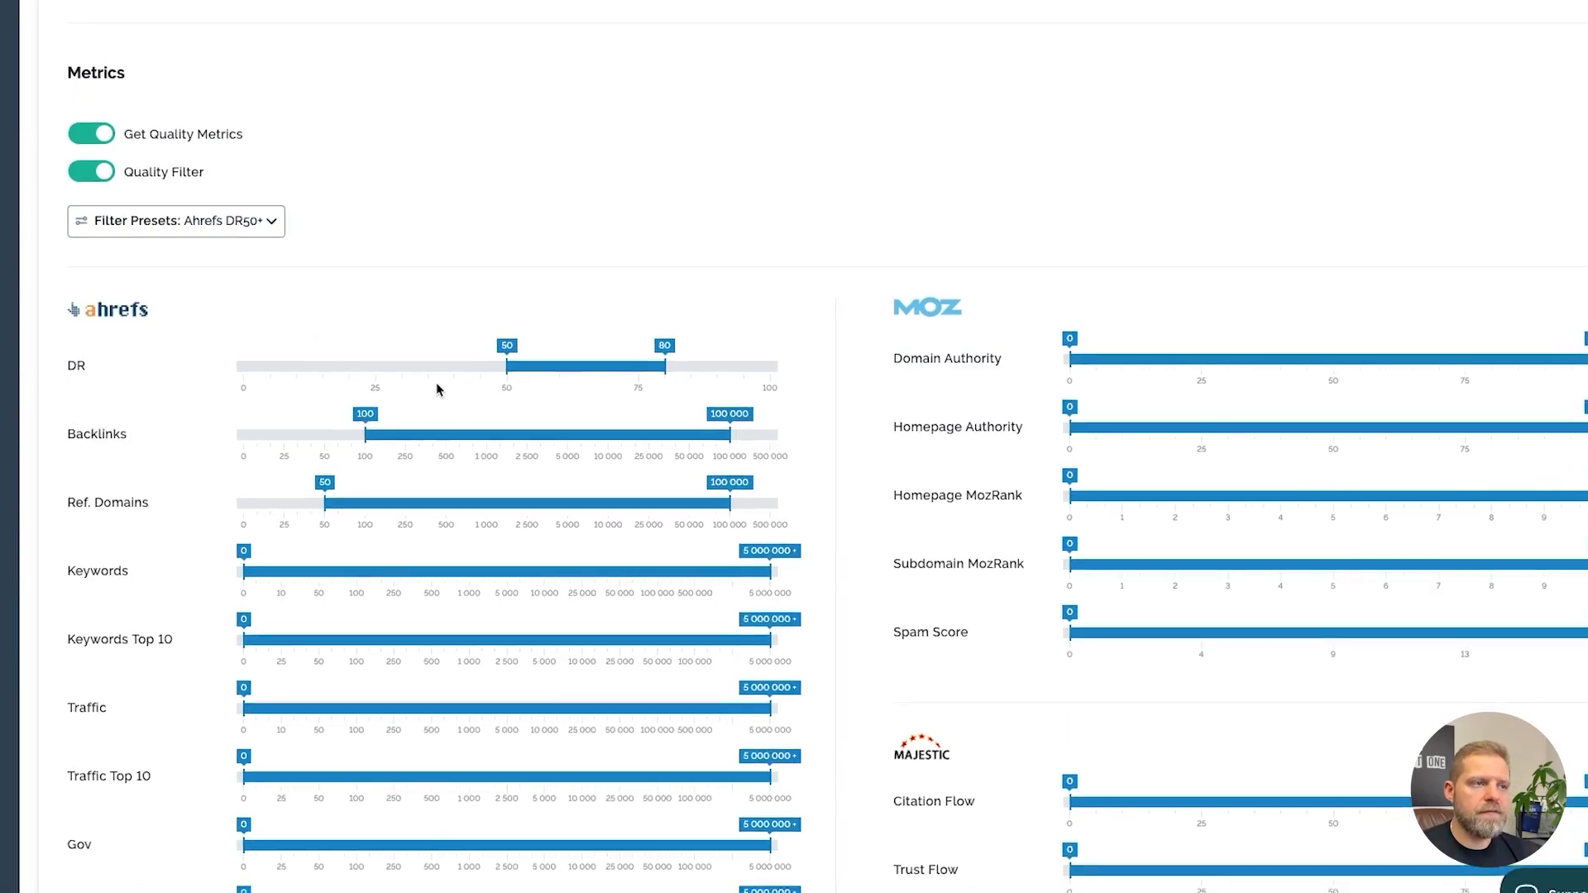
Open the Grilling Safety campaign settings at its personalization fields
scroll(474, 386, down, 3)
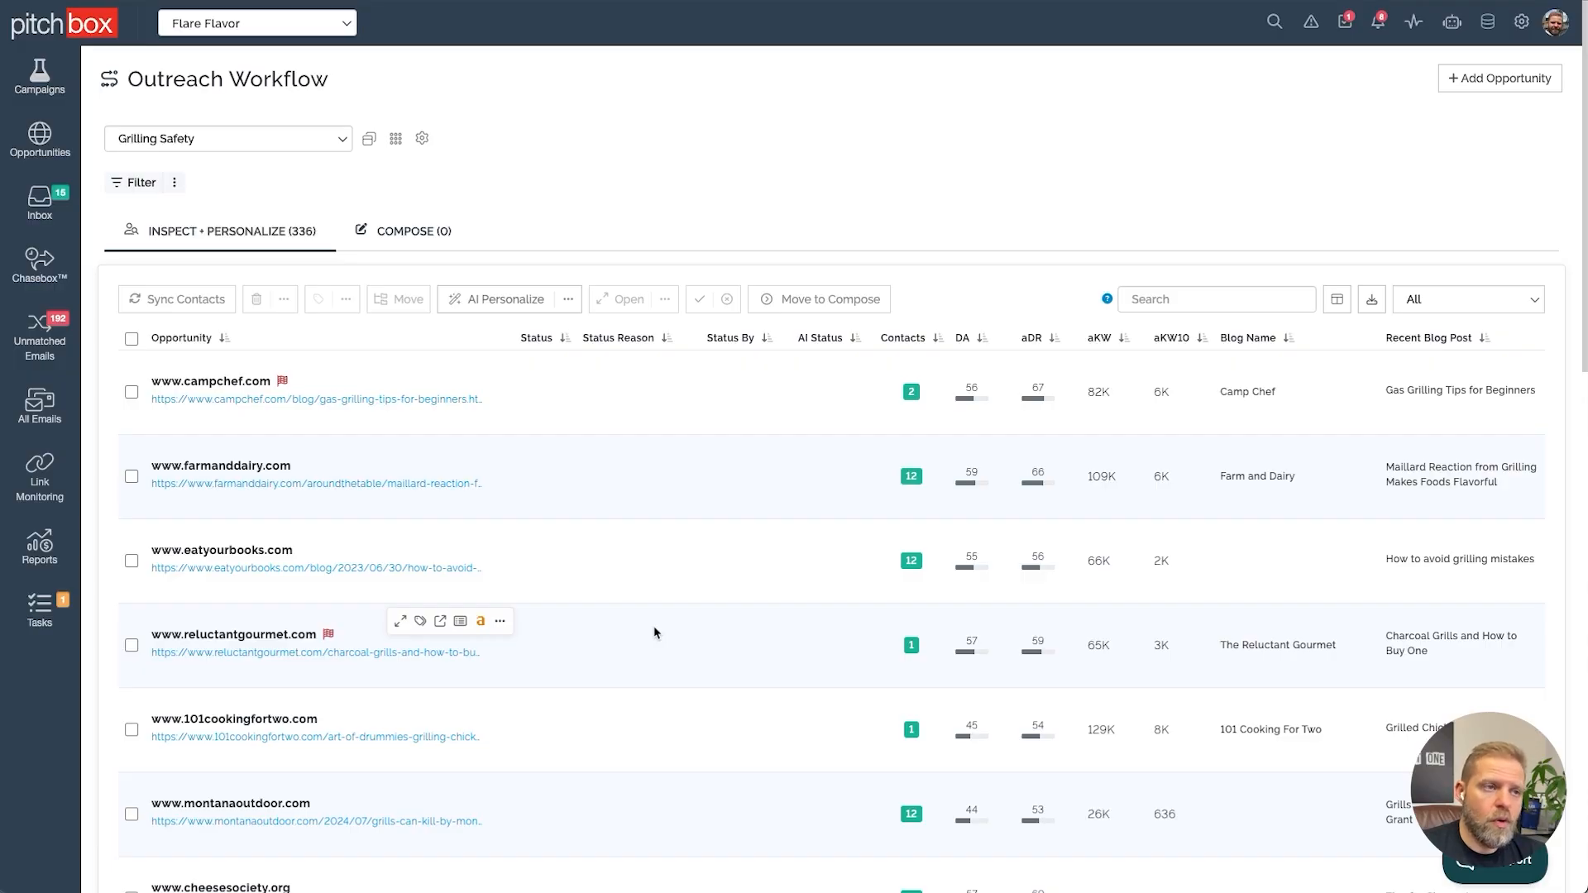
click(422, 138)
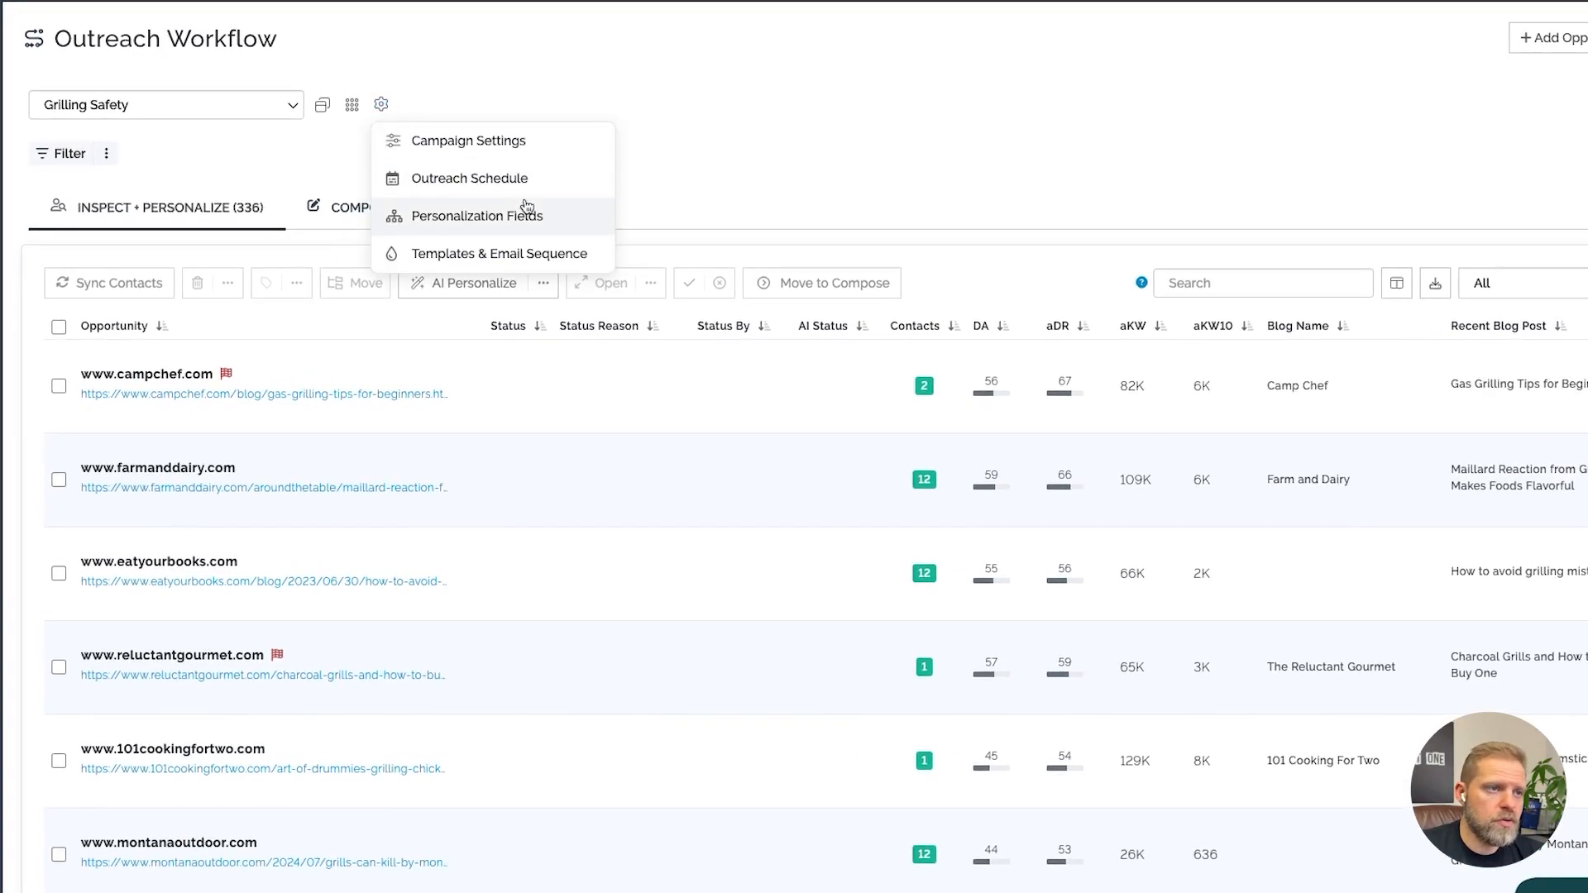
click(526, 210)
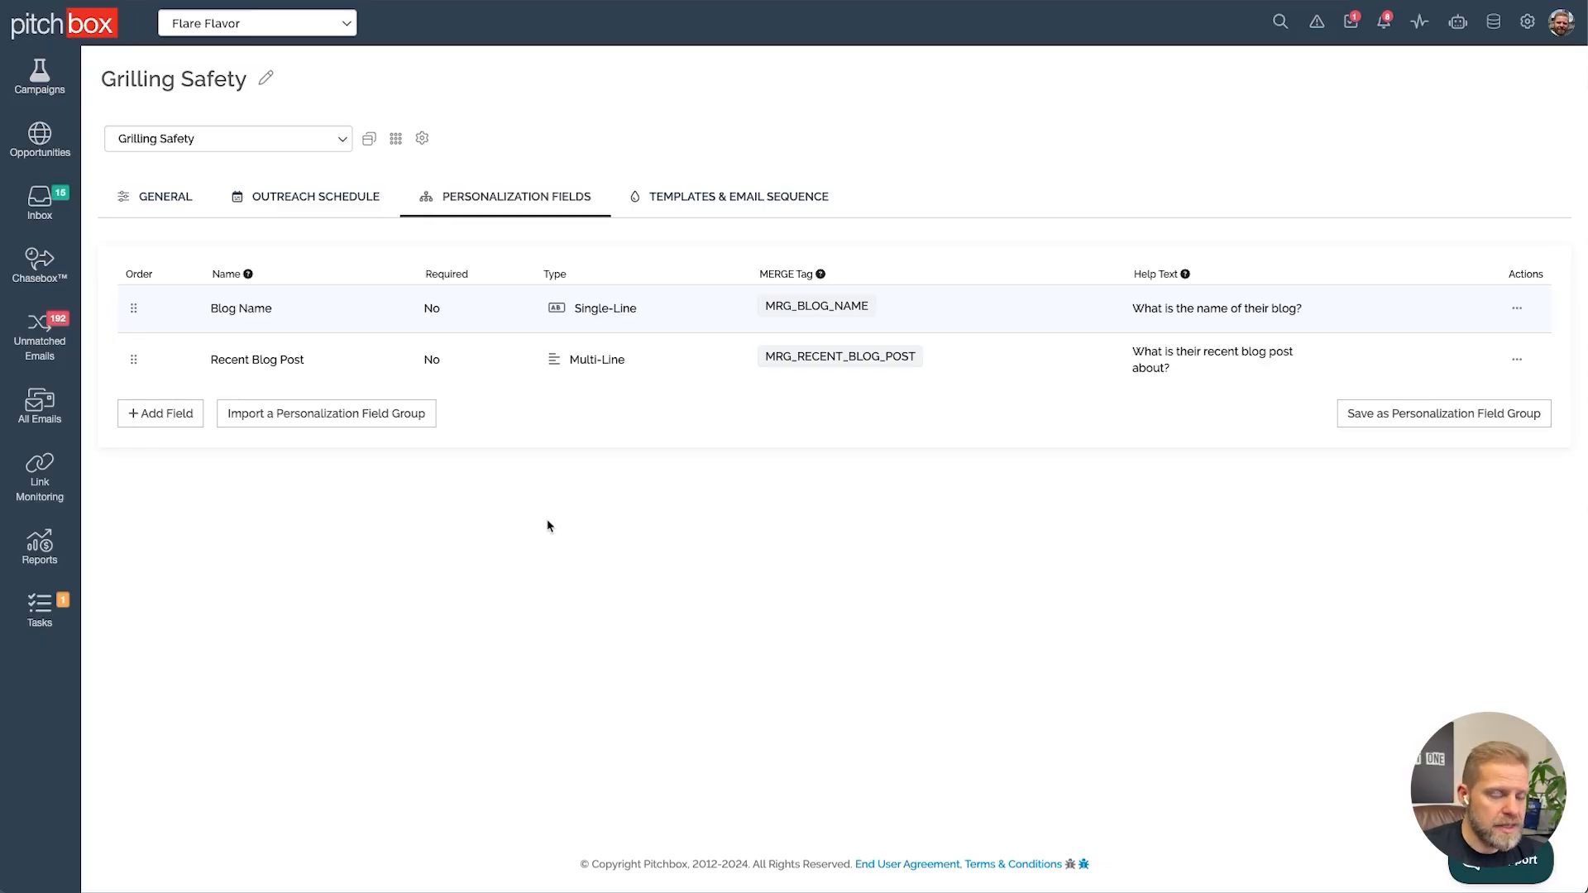
Add a new personalization field based on the Content Relevance Score field prompt
click(164, 416)
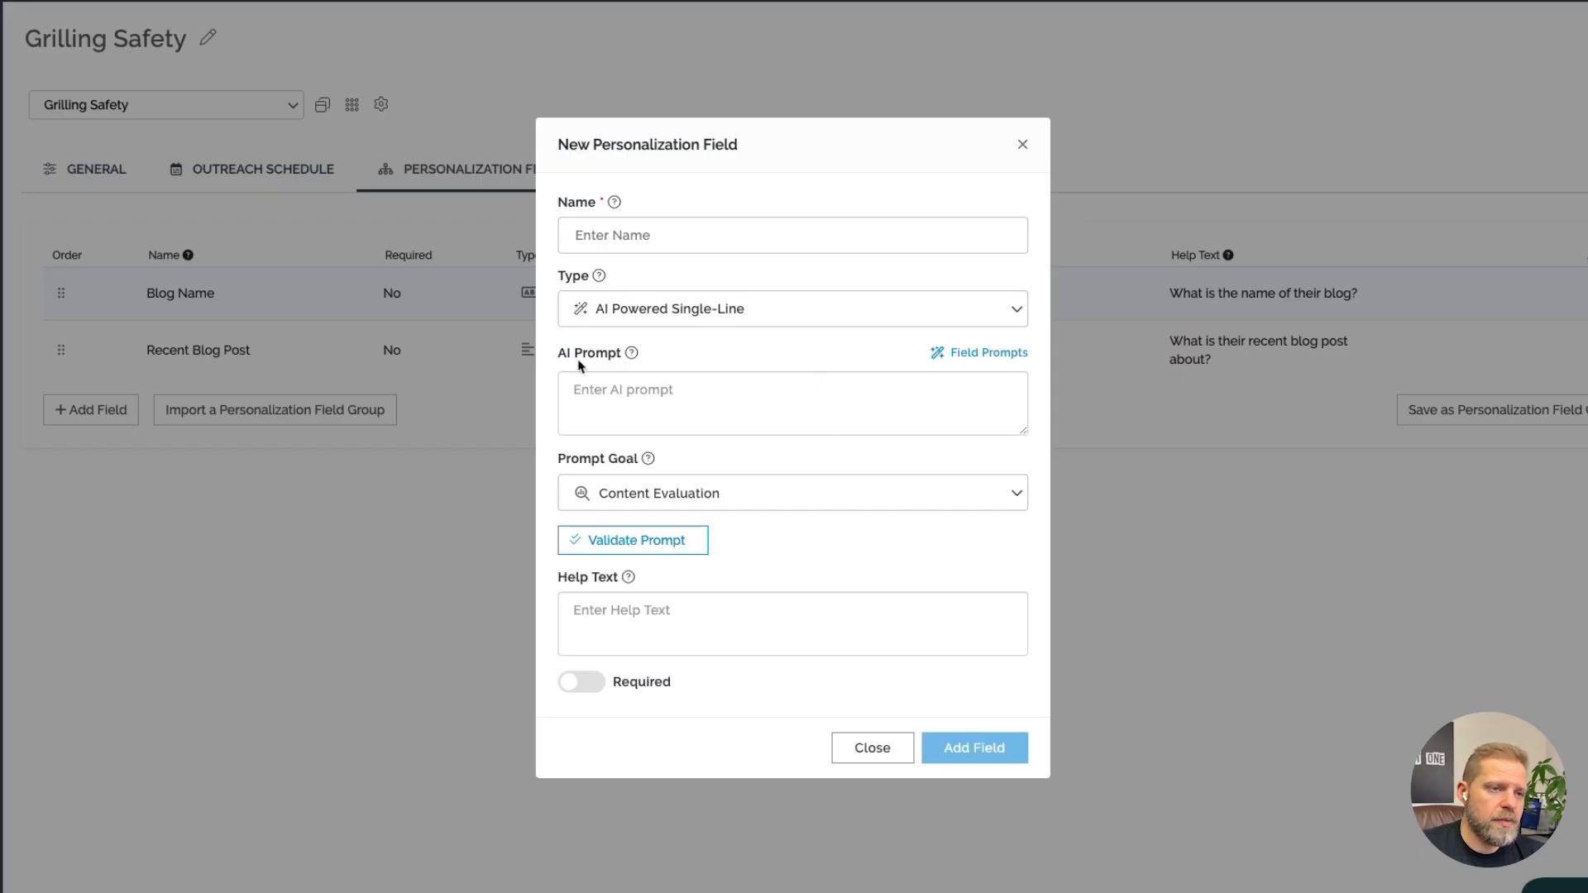
click(995, 358)
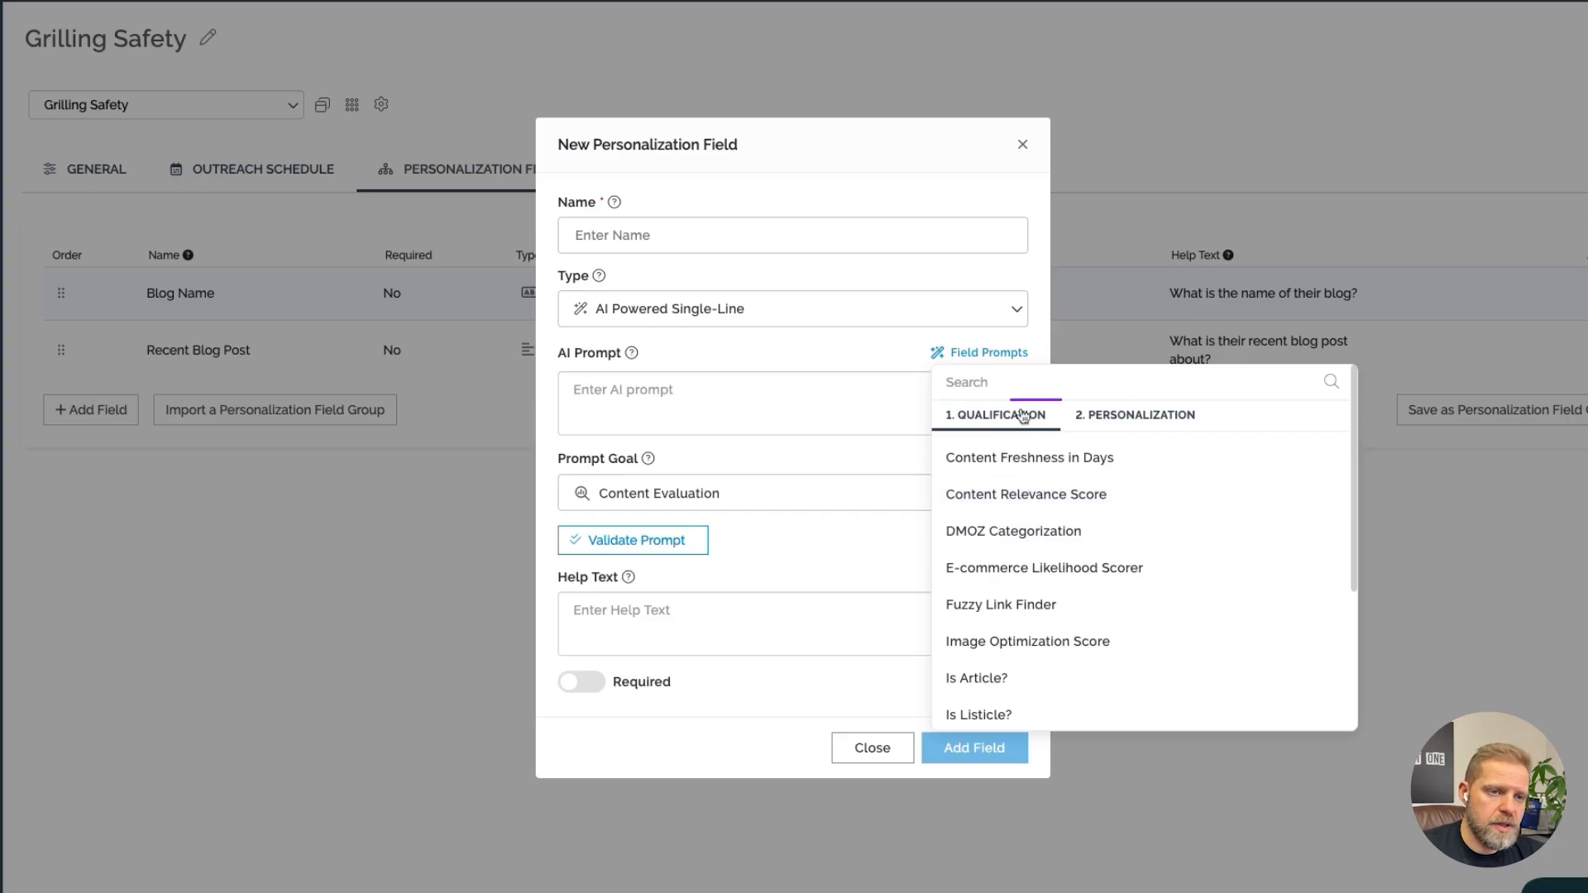
click(1067, 501)
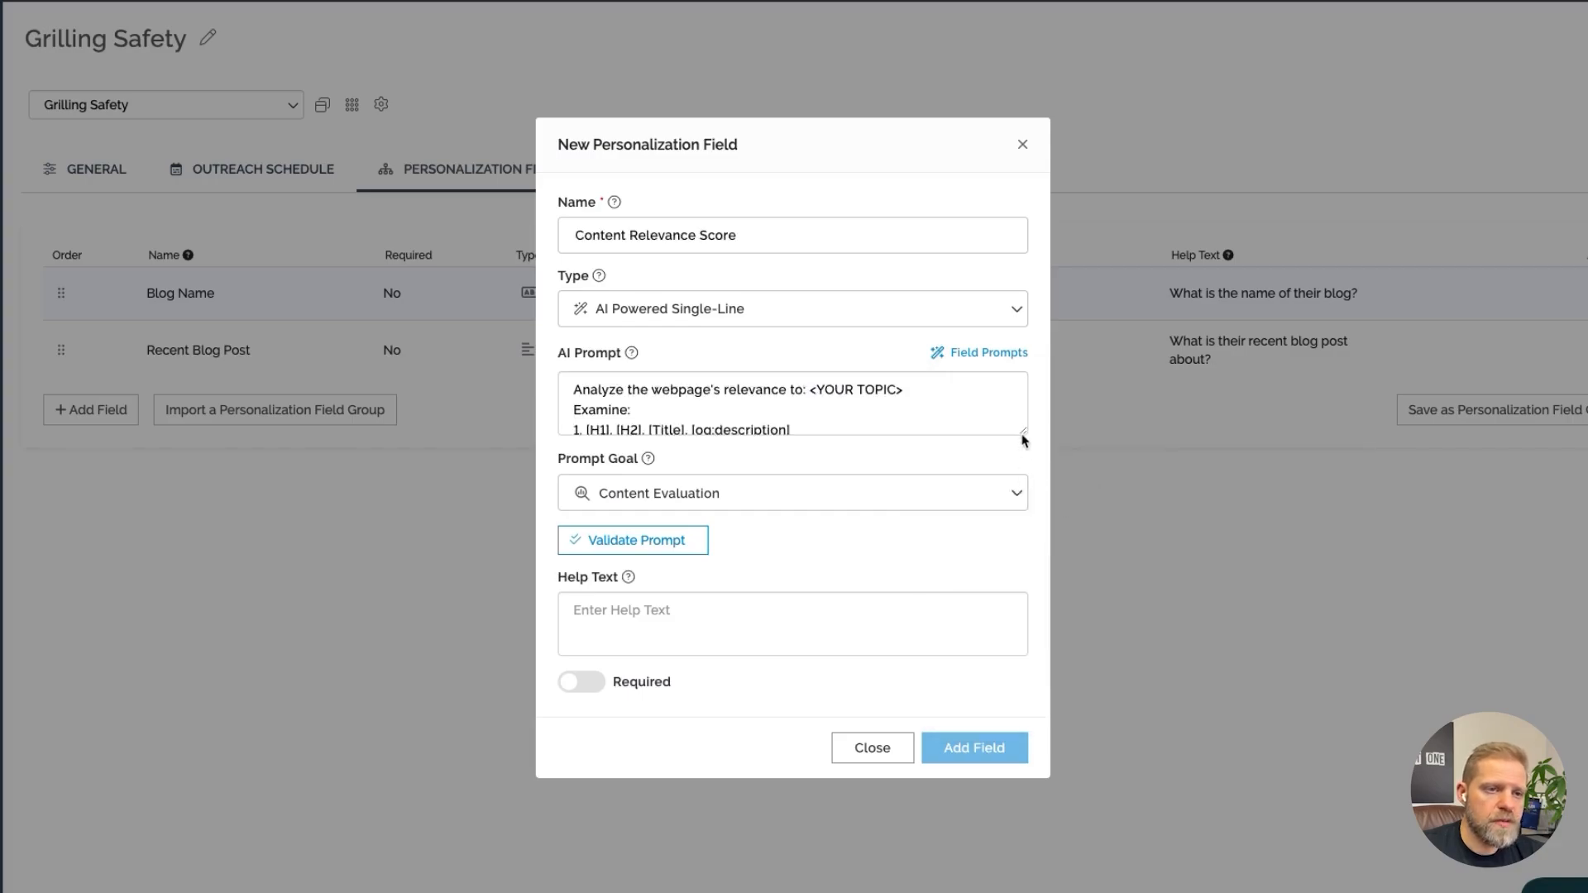
Replace the topic placeholder in the AI prompt with "grilling"
drag(1026, 433, 1024, 677)
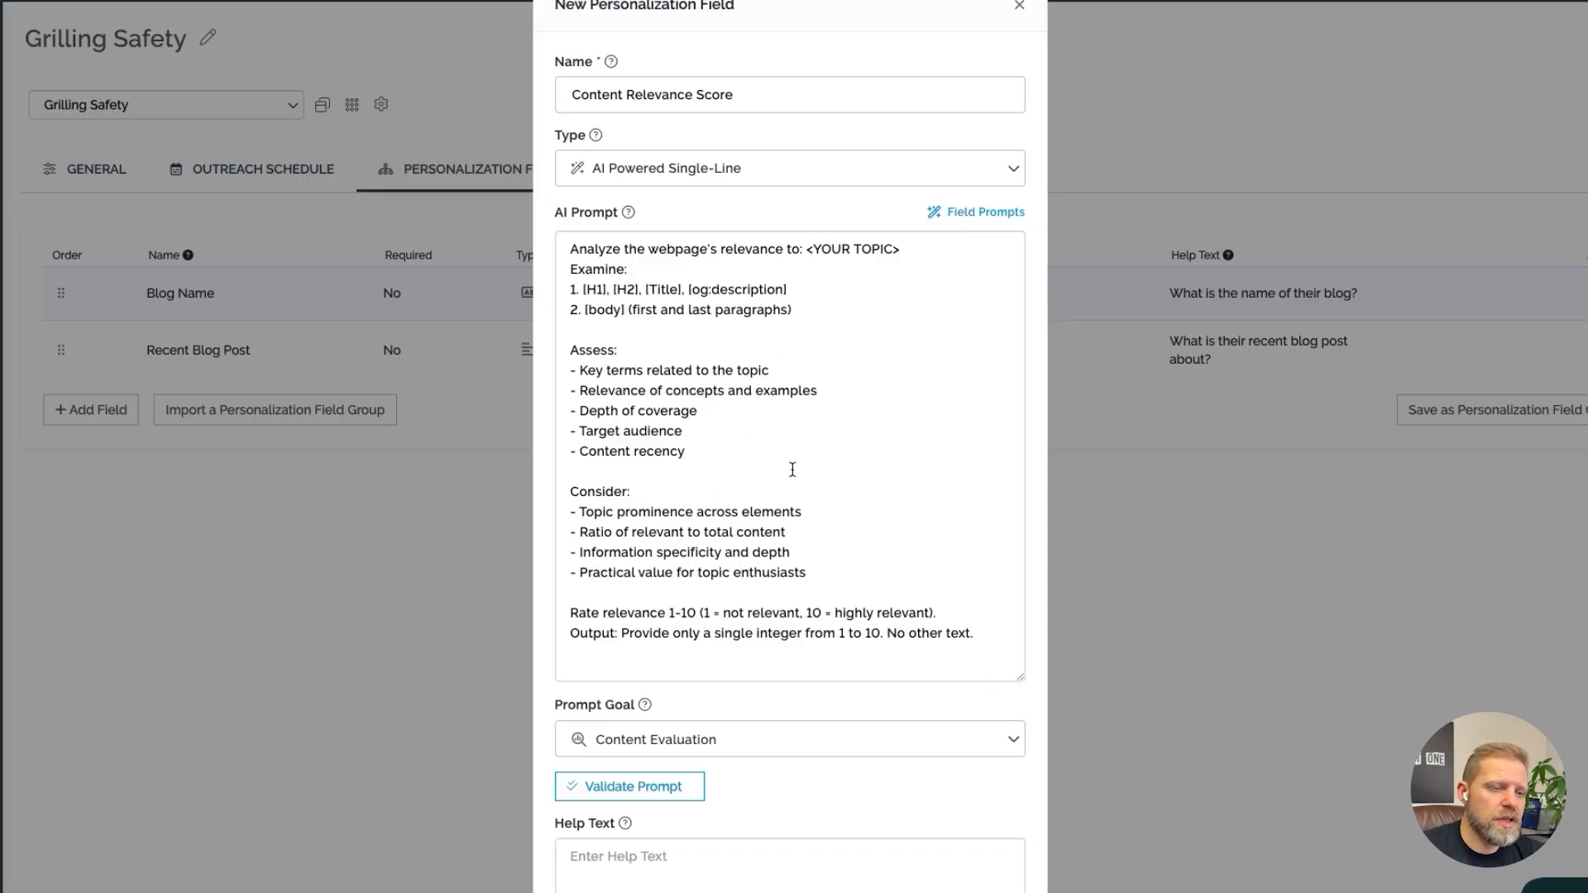
drag(806, 248, 943, 248)
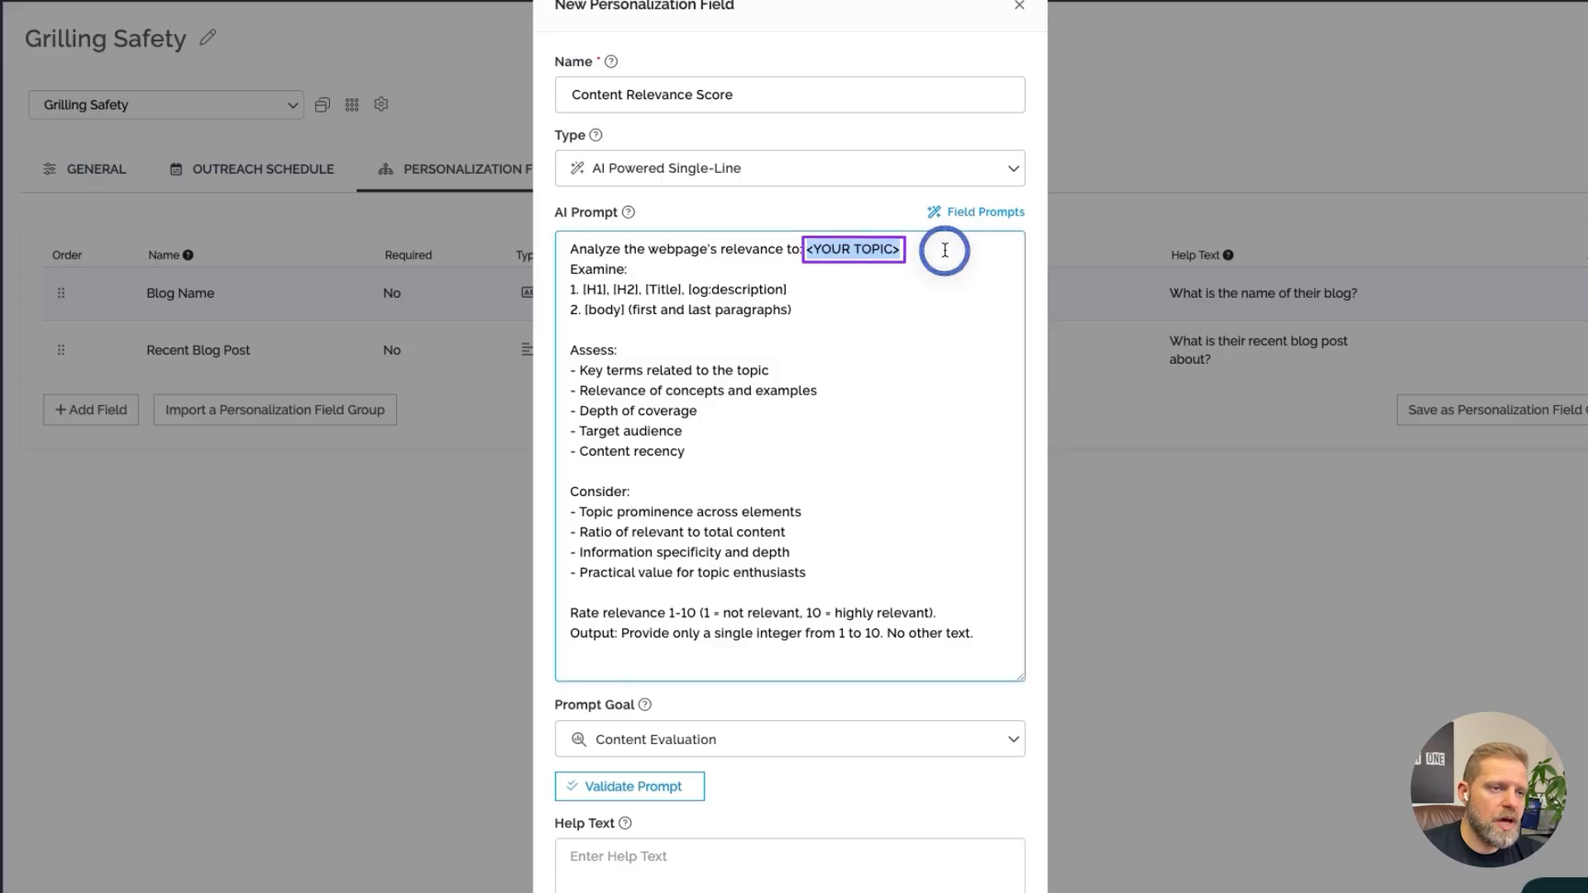
text(grilling)
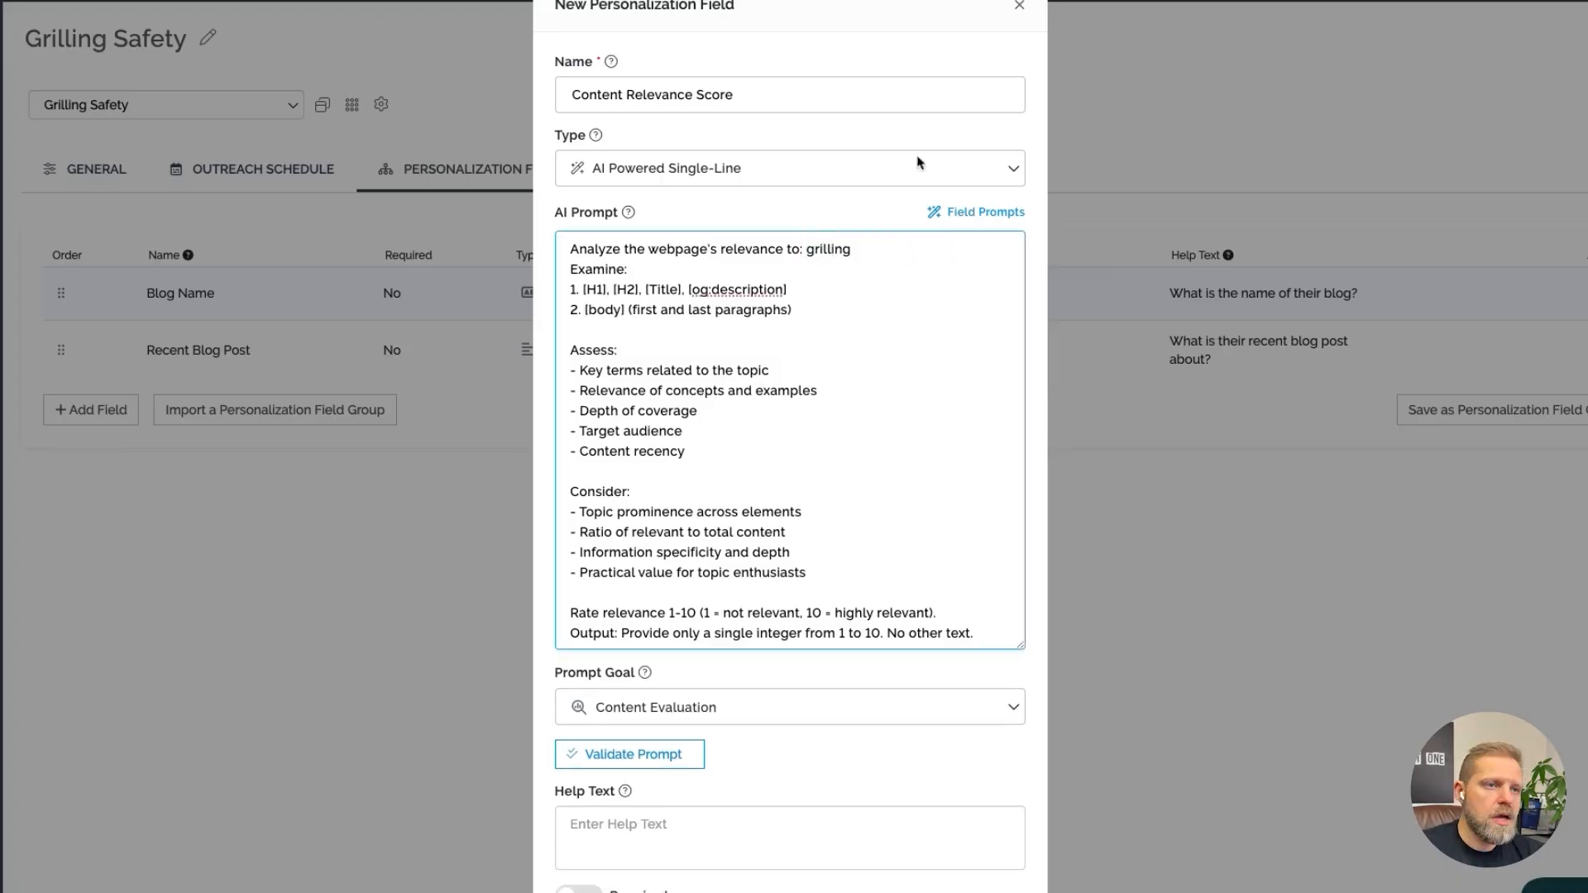
Rename the field to "CRS-Grilling"
click(817, 97)
key(ctrl+a)
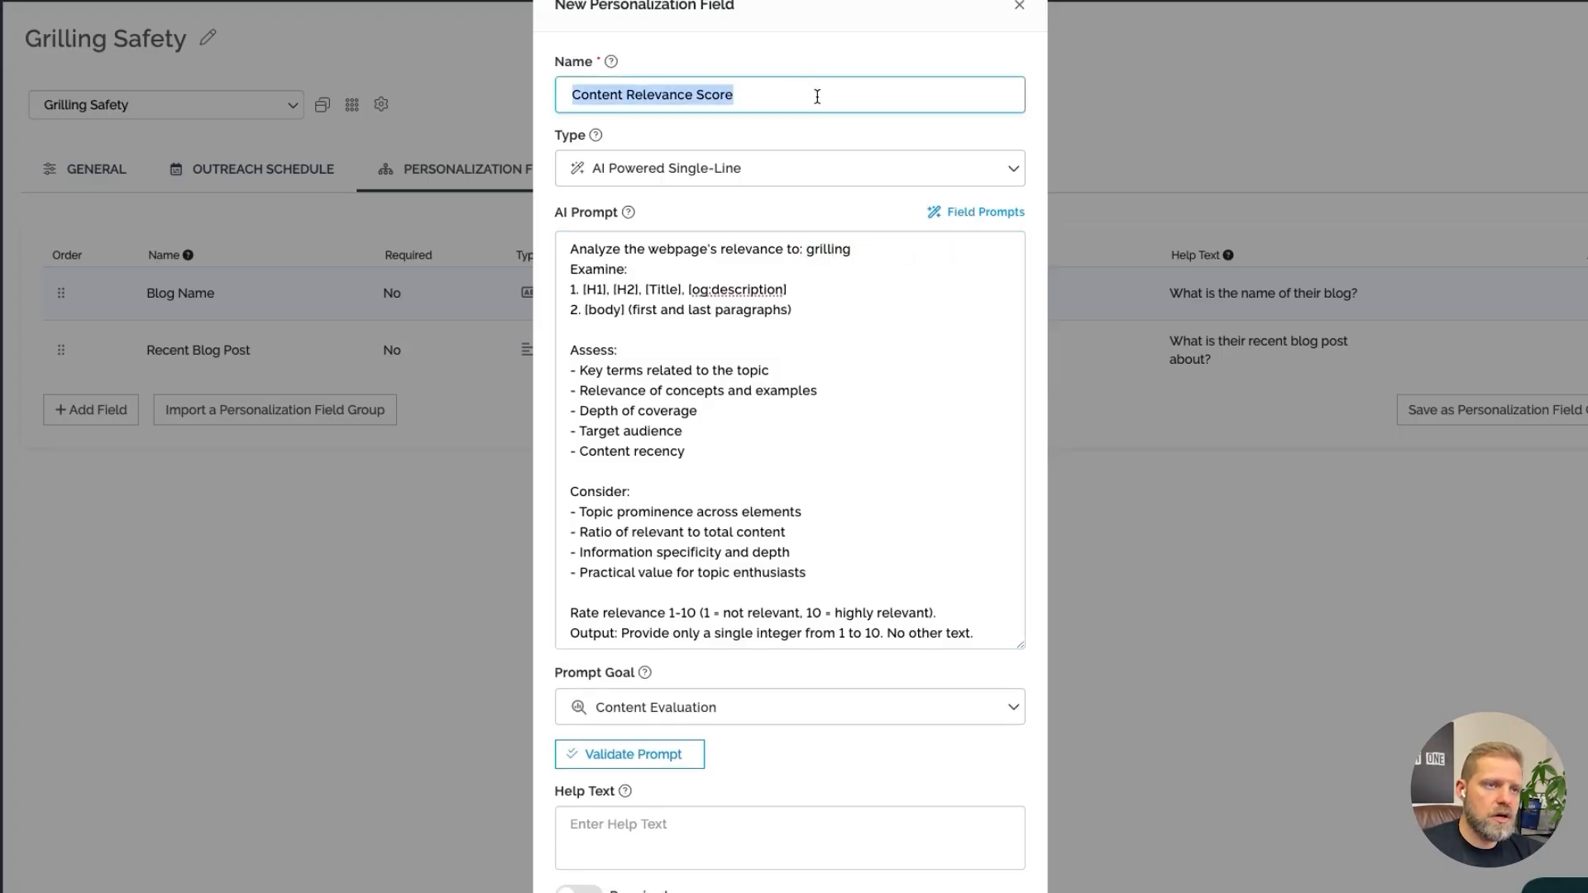
text(CRS-Grilling)
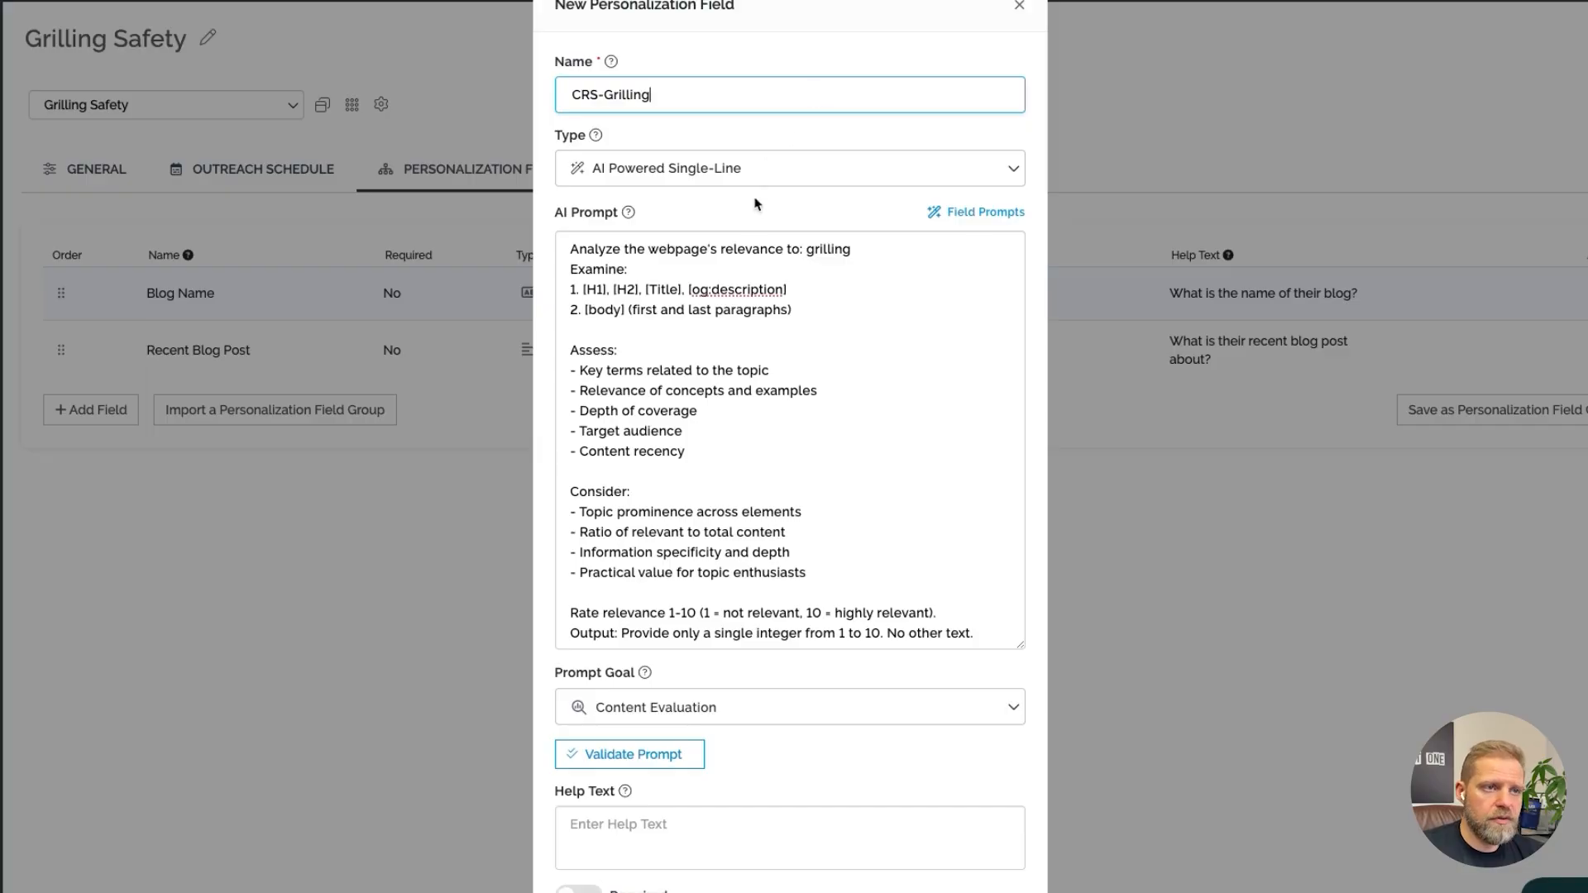
Validate the AI prompt and review the effectiveness feedback and suggested prompt
click(687, 754)
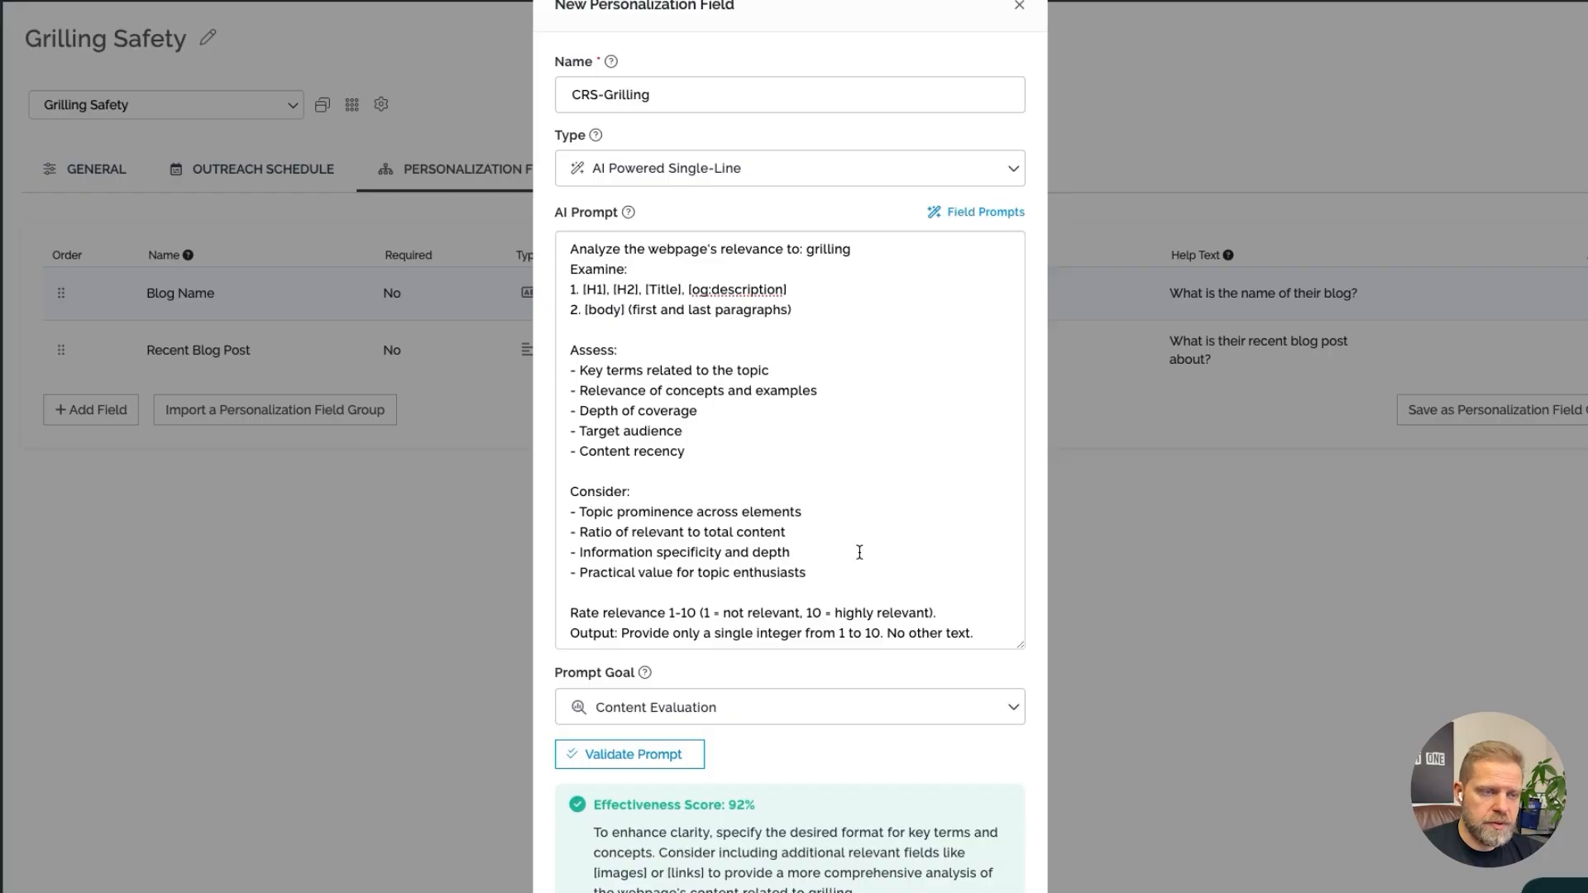
scroll(920, 703, down, 1)
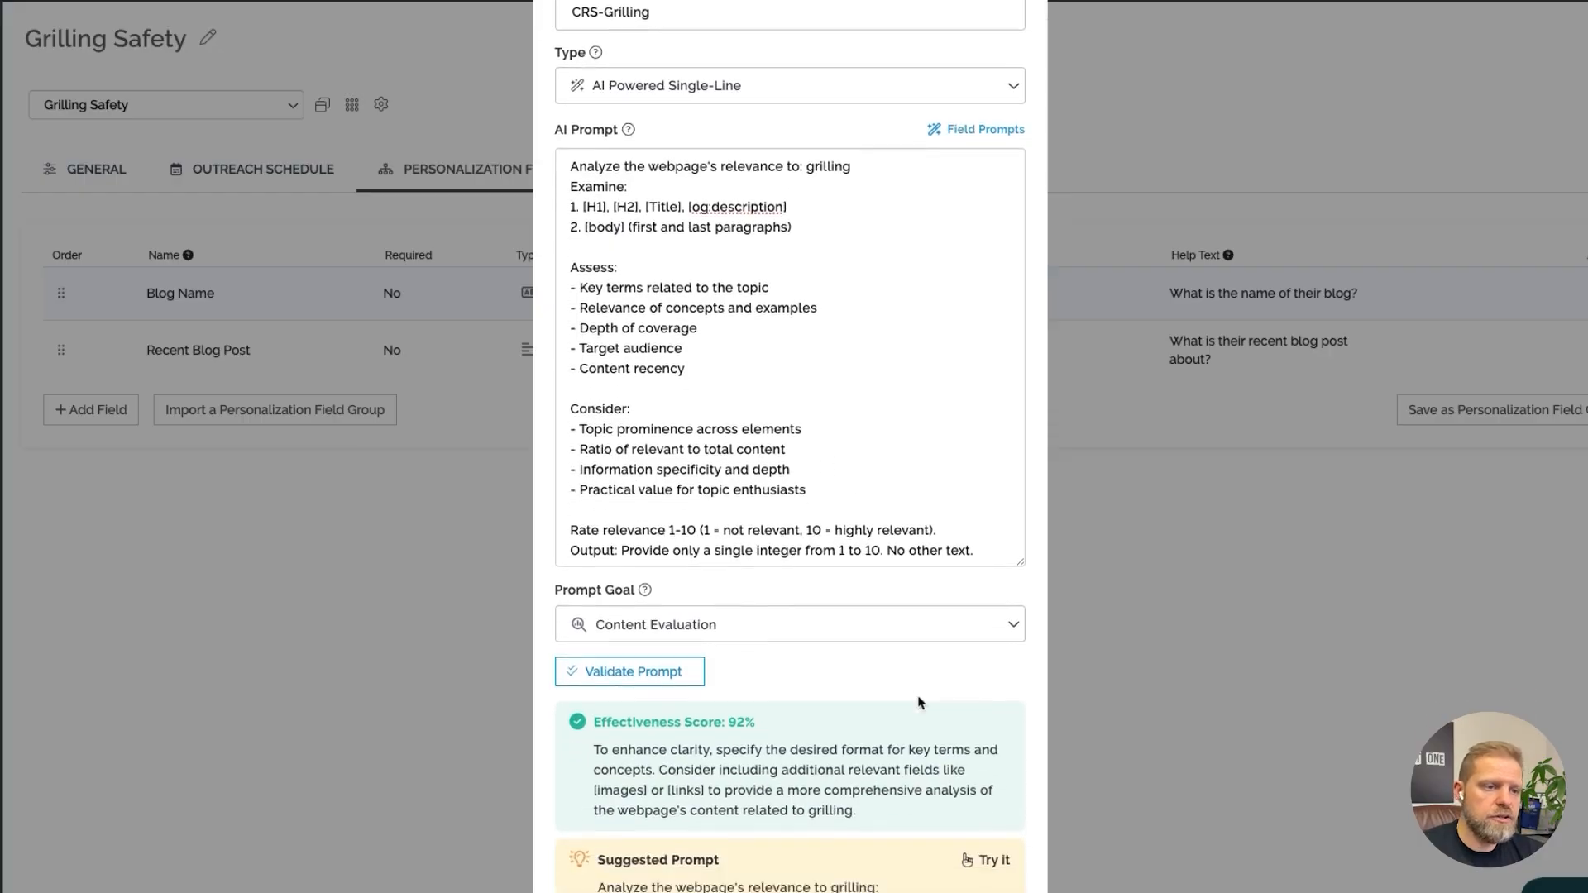
scroll(920, 703, down, 2)
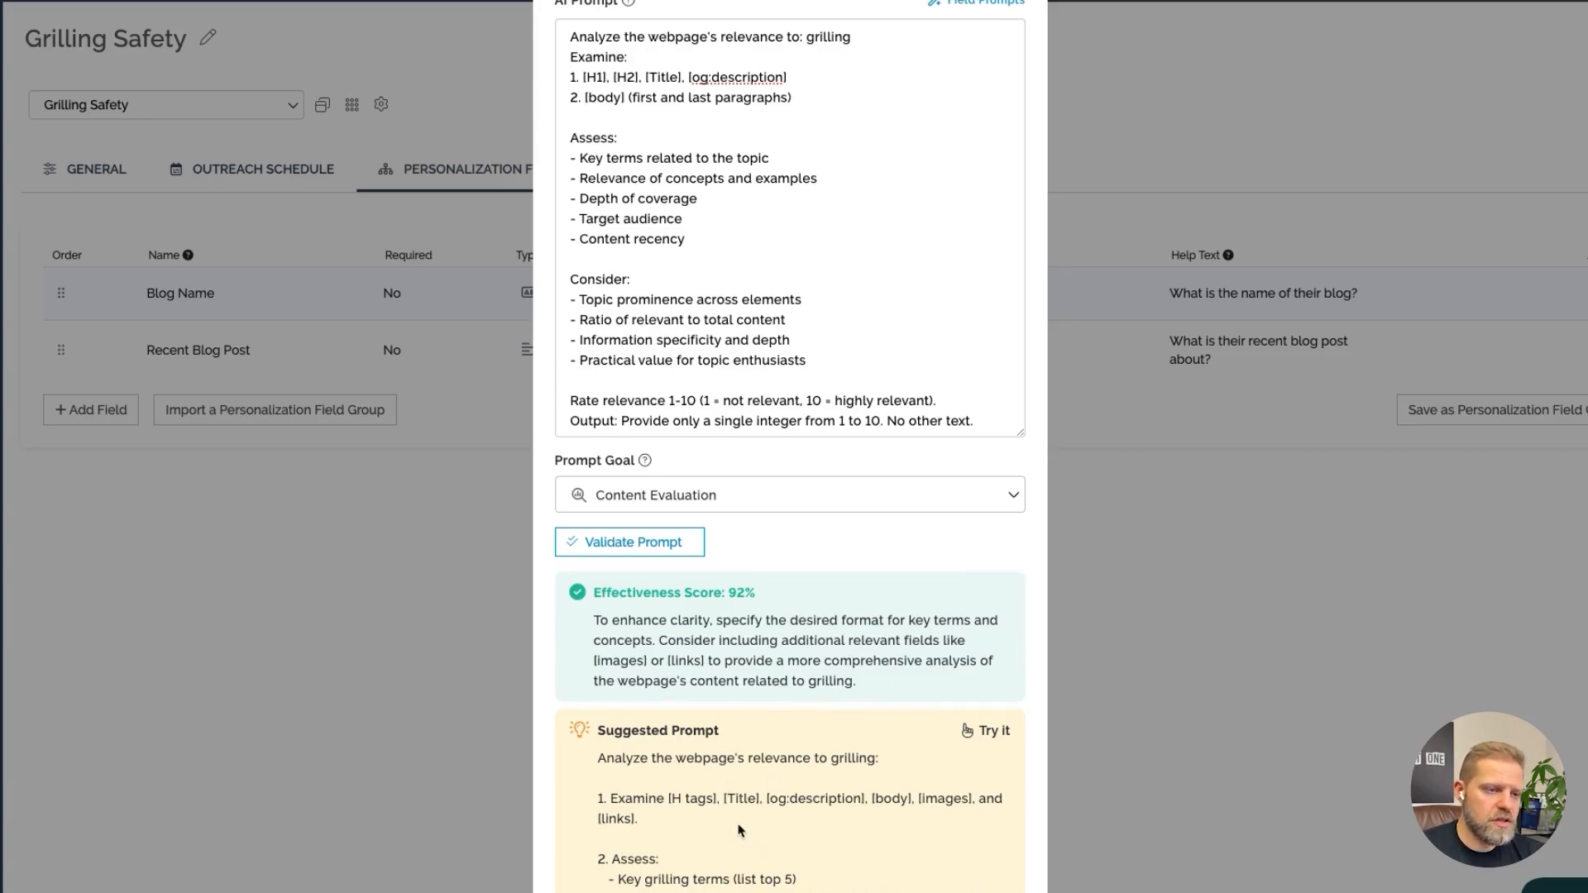
Add the CRS-Grilling field to the campaign's personalization fields
scroll(900, 674, down, 8)
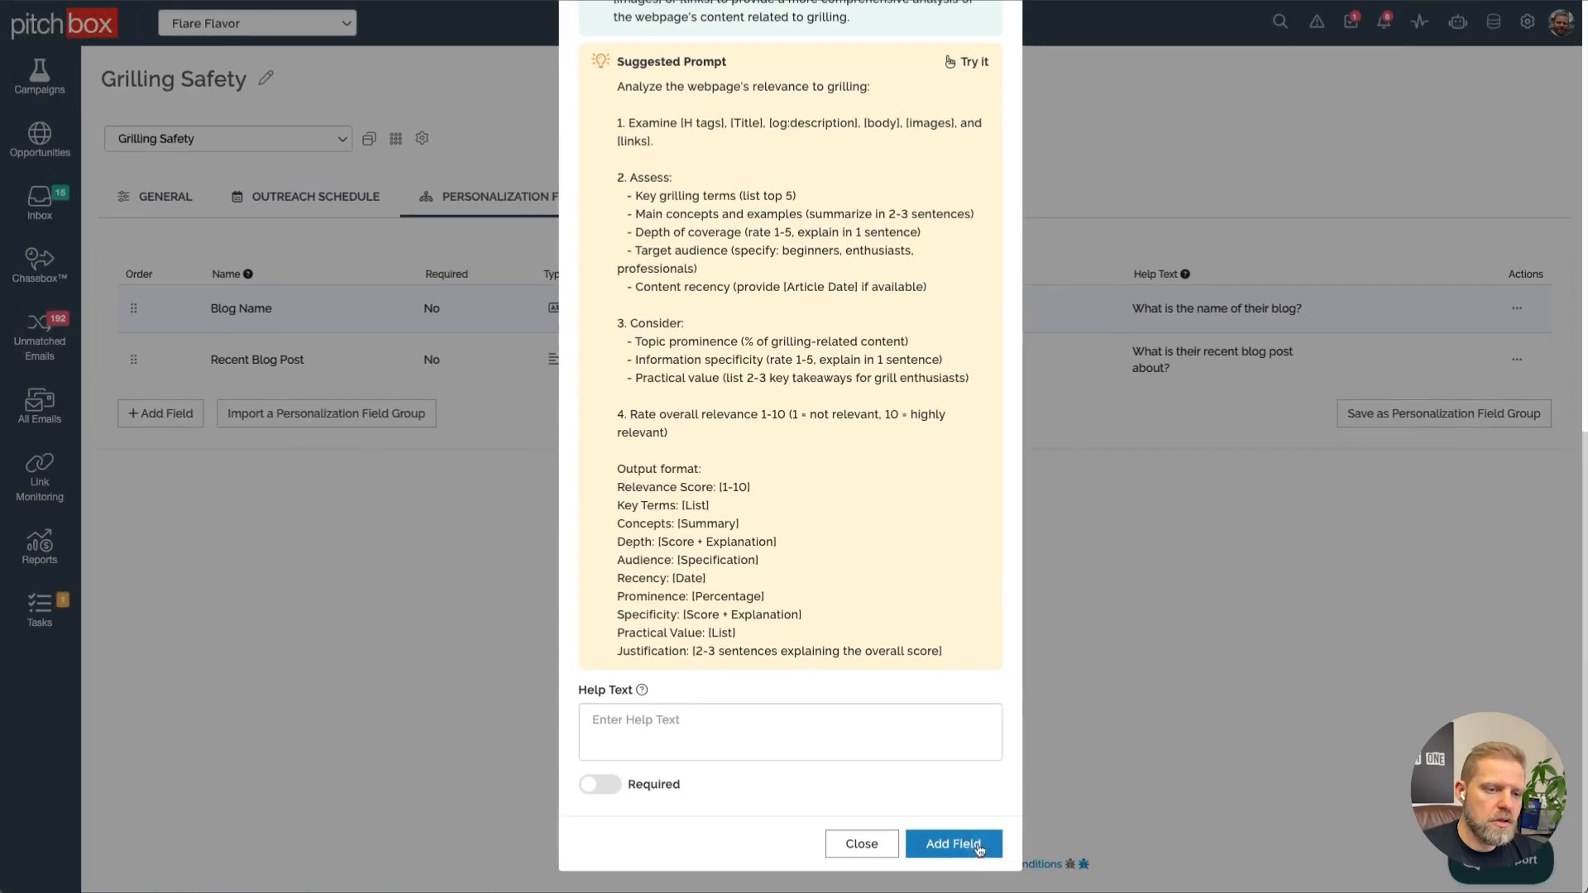
click(979, 848)
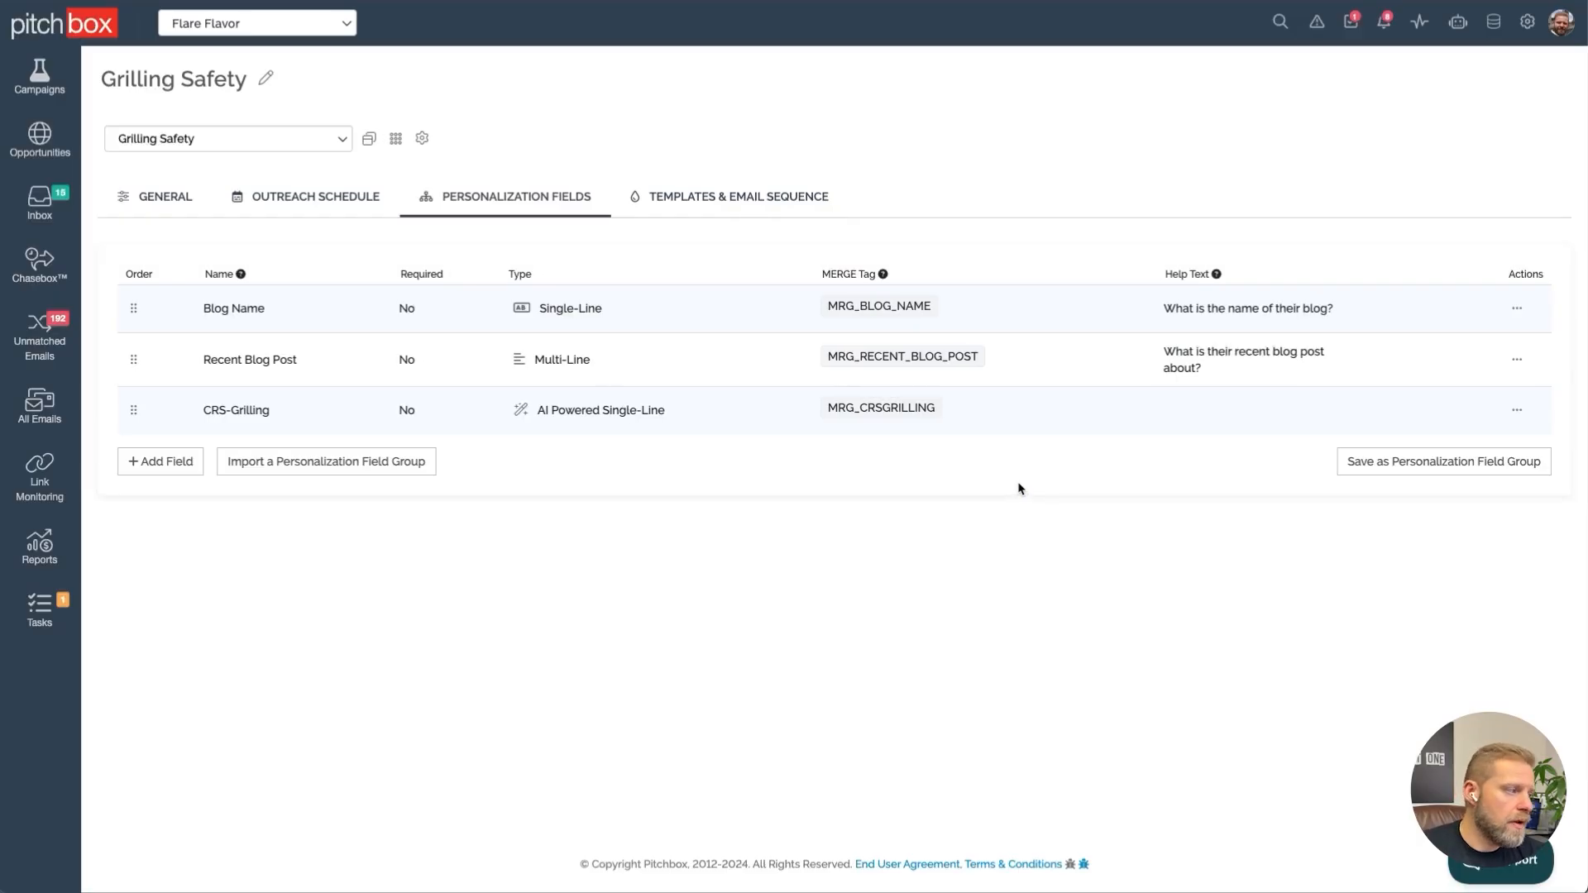
Start a new personalization field from the Content Relevance Score prompt and name it "CRS - maintenance"
click(160, 461)
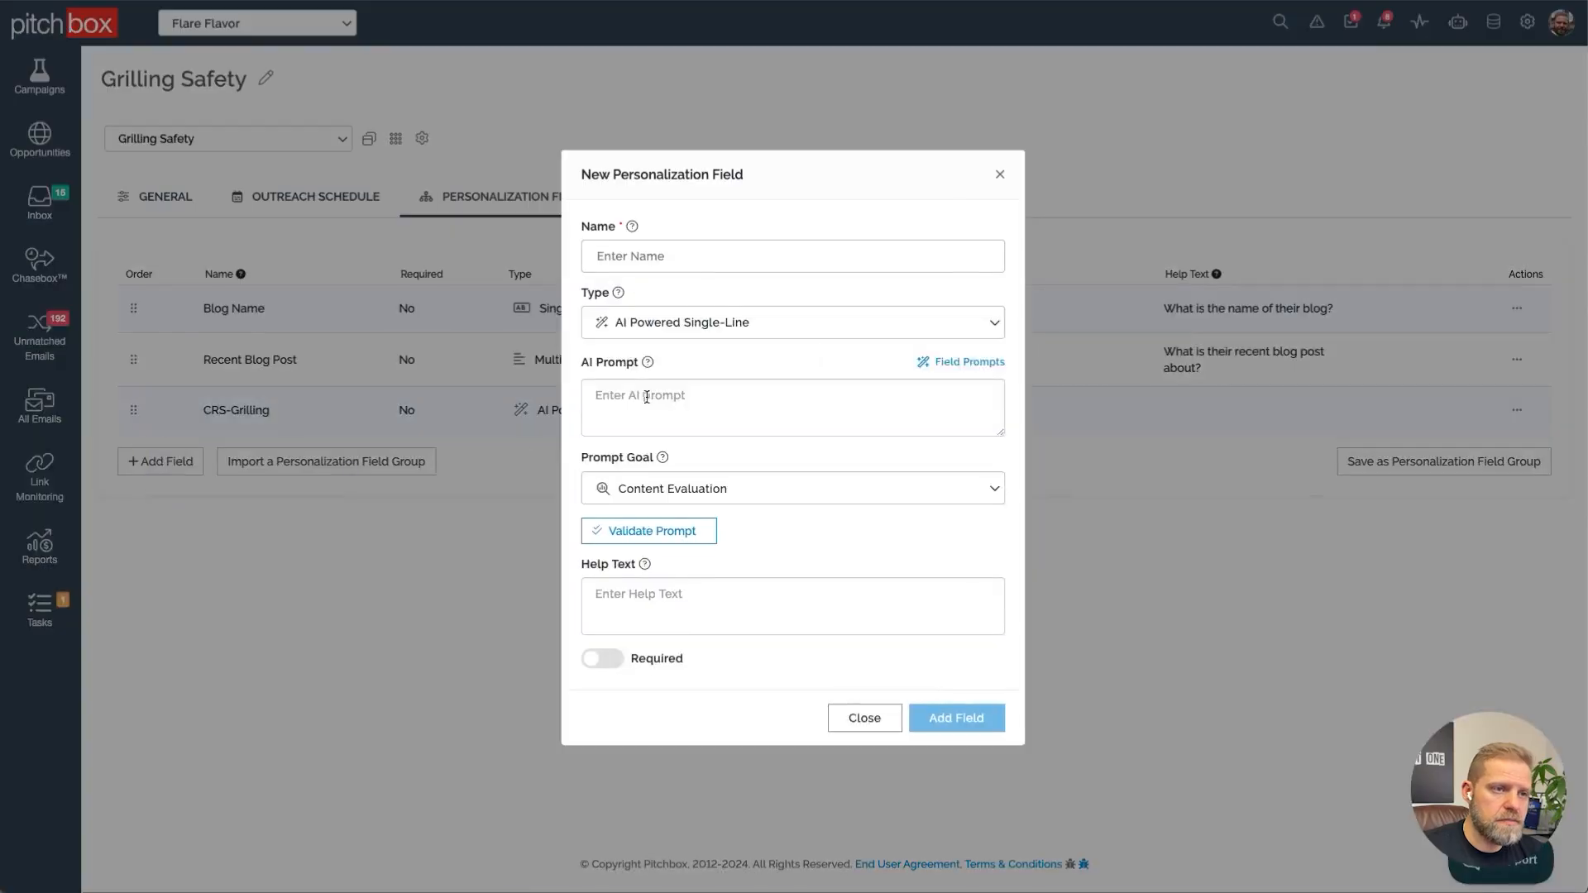
click(963, 361)
click(1003, 489)
triple_click(769, 130)
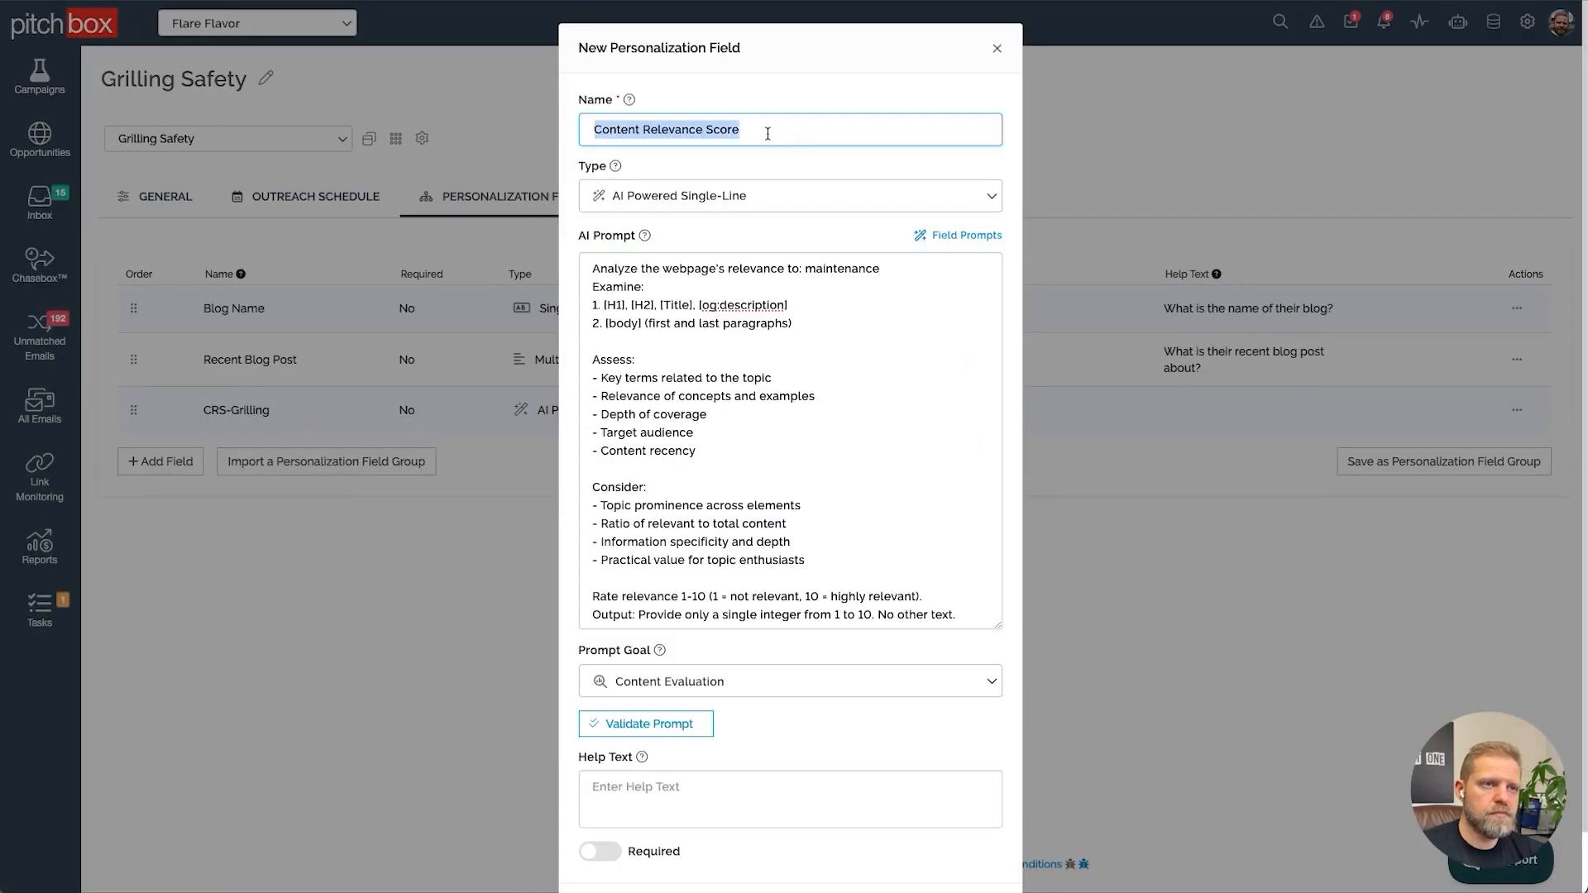
text(CRS -)
text(maintenance)
Validate the CRS - maintenance prompt and add the field
click(672, 728)
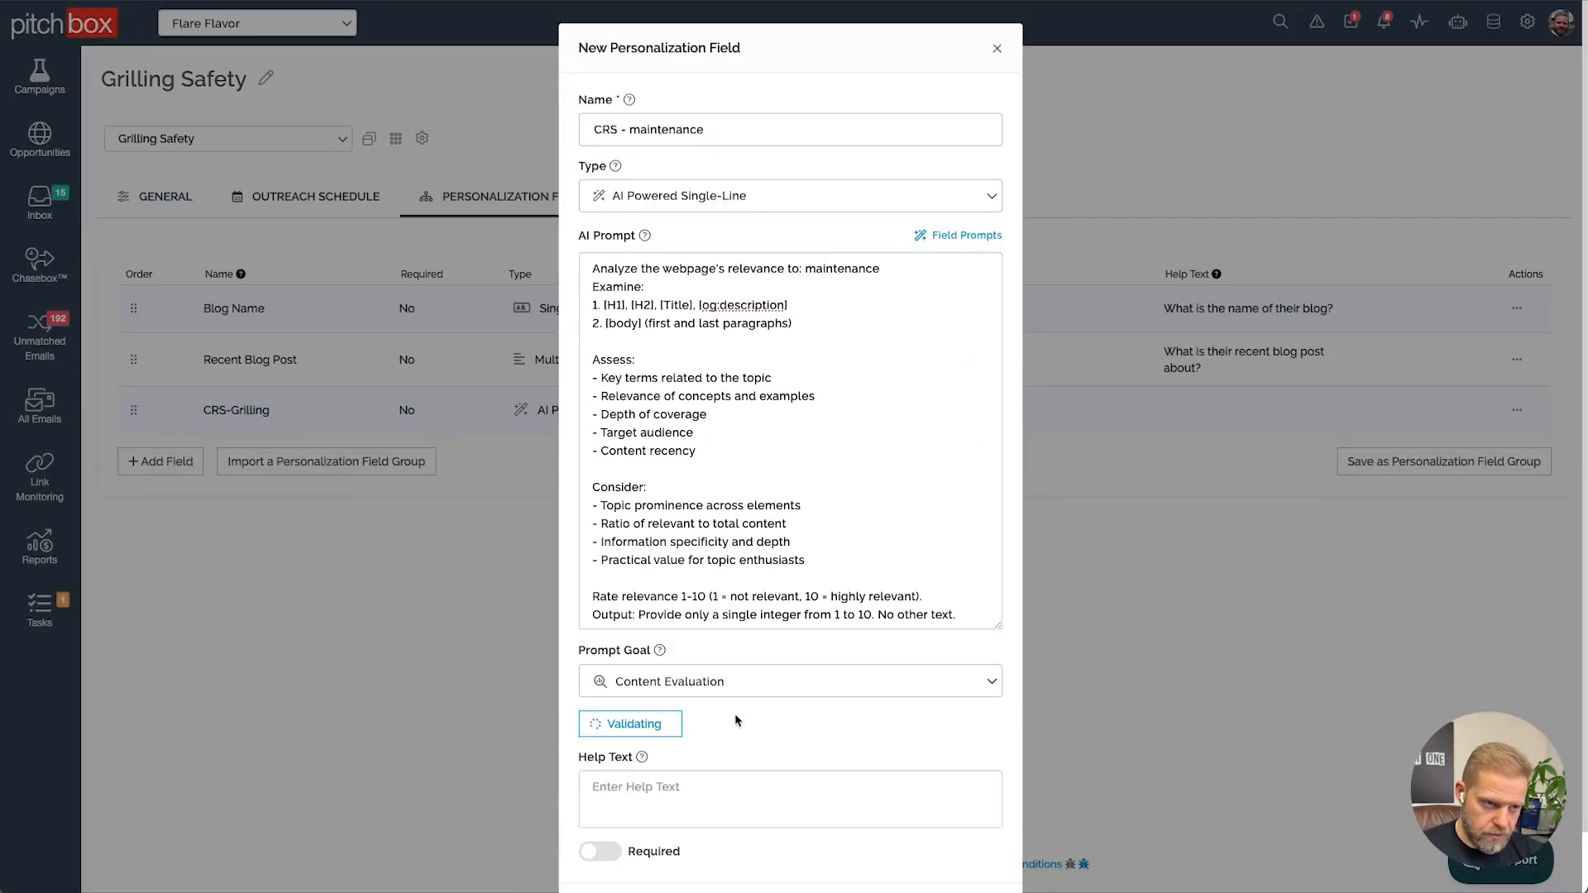
scroll(750, 722, down, 2)
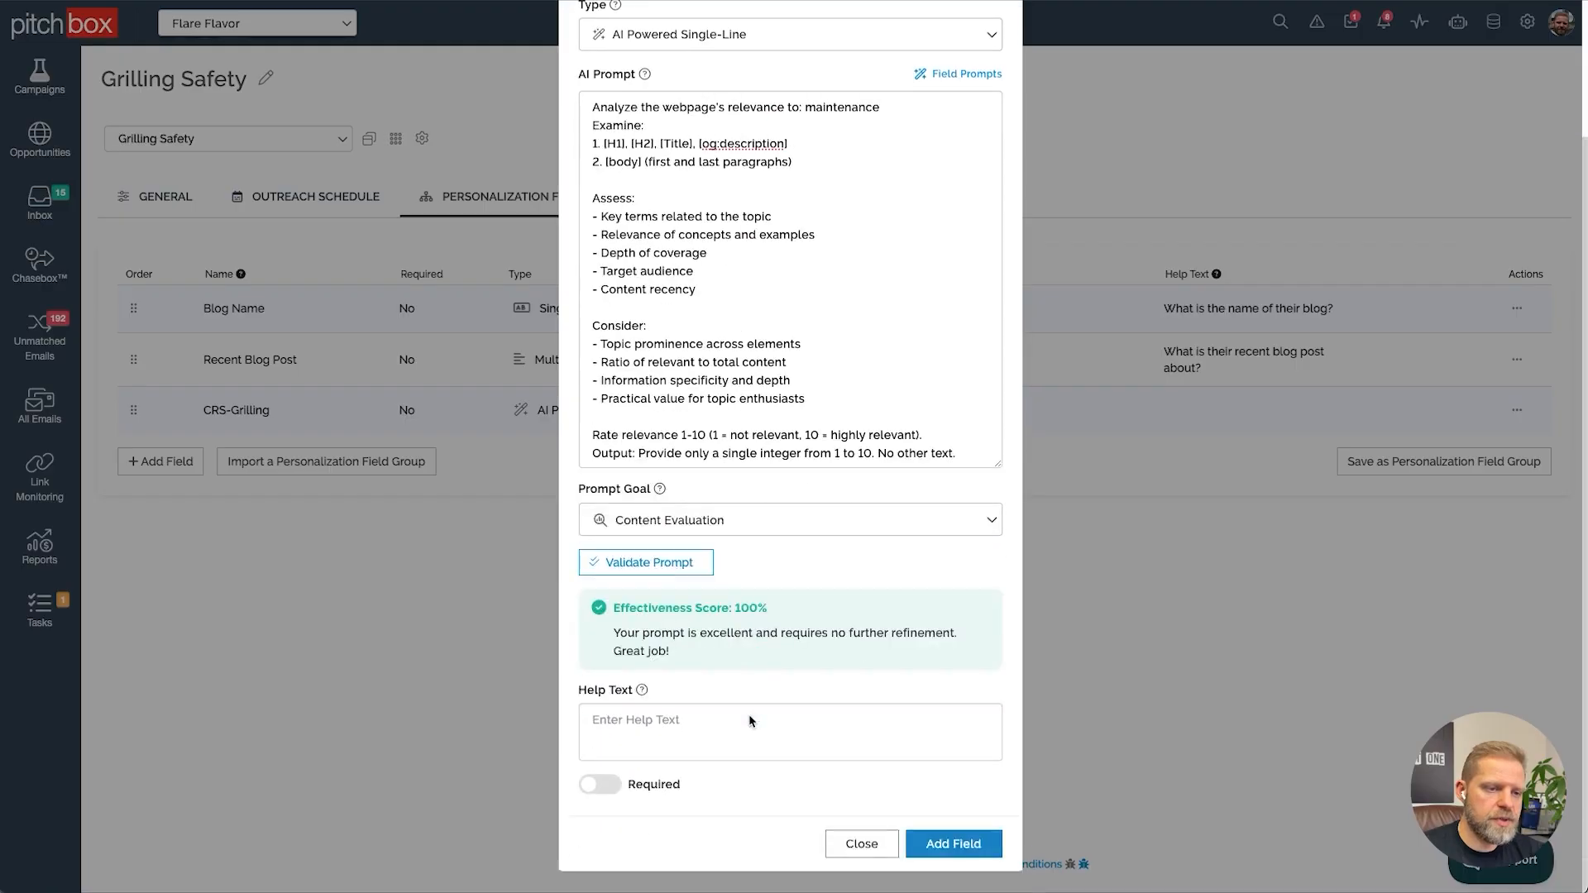
click(964, 844)
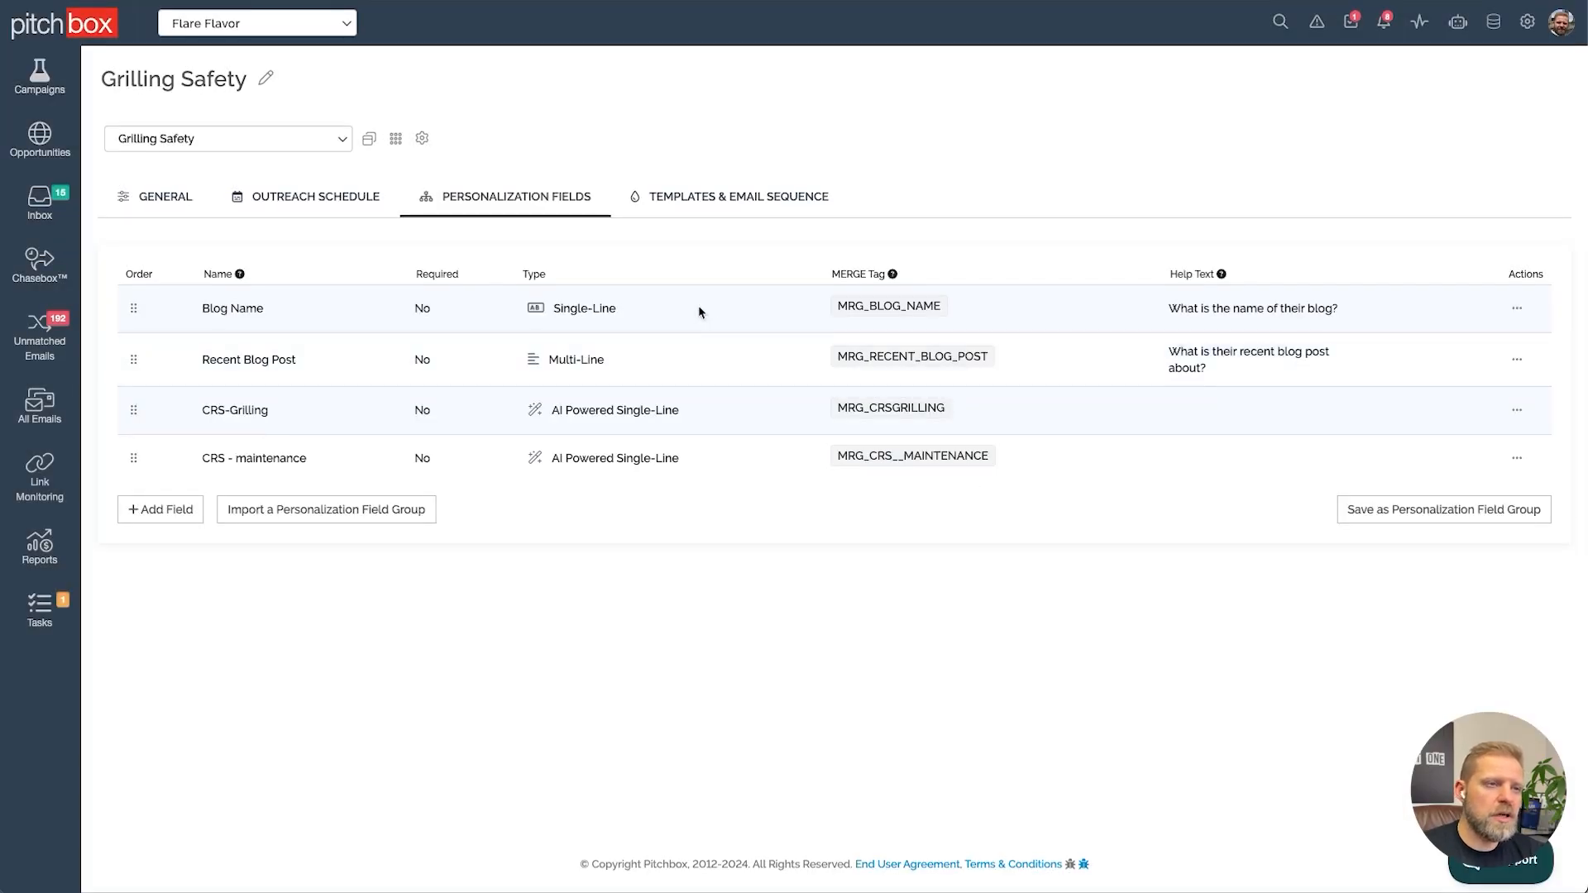
Start another field from the Subject Line - Engaging Statement personalization prompt and expand the prompt box to read it
click(161, 517)
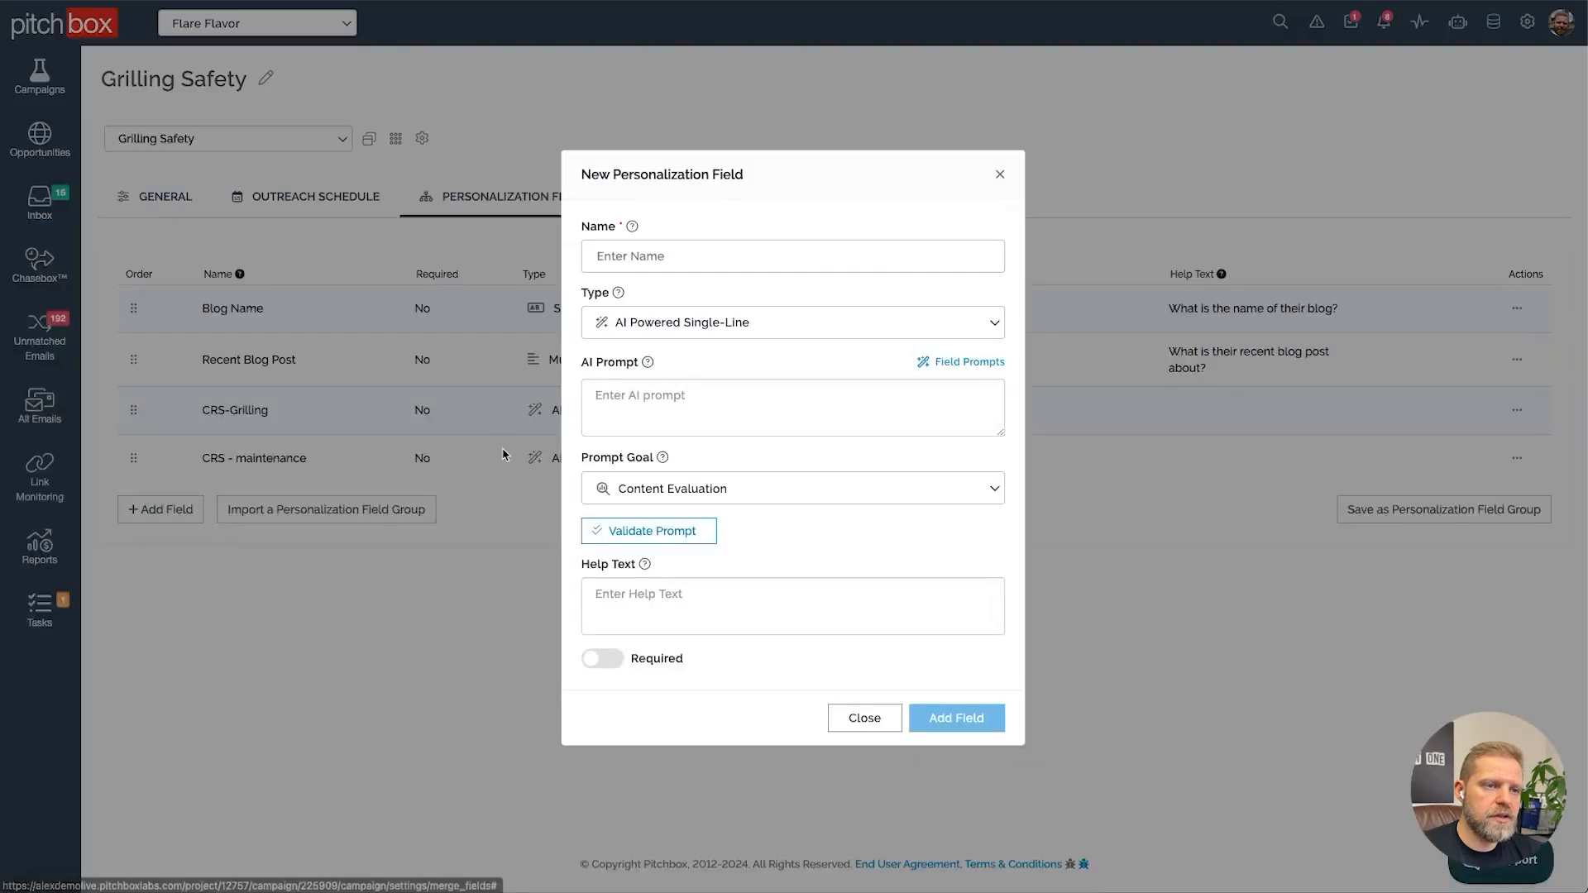
click(983, 364)
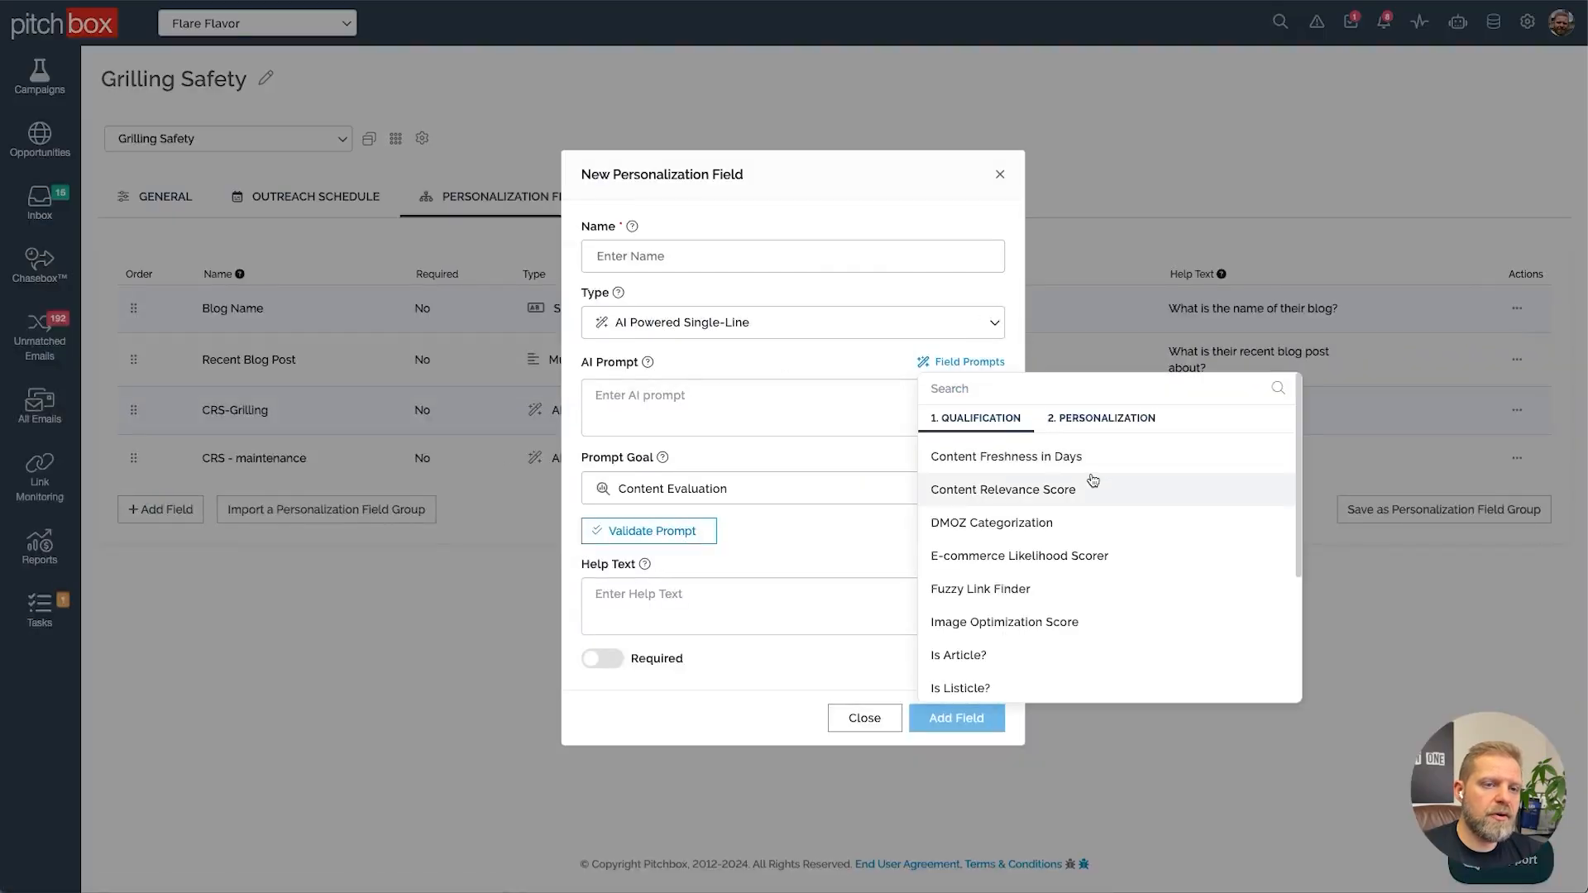
click(1100, 419)
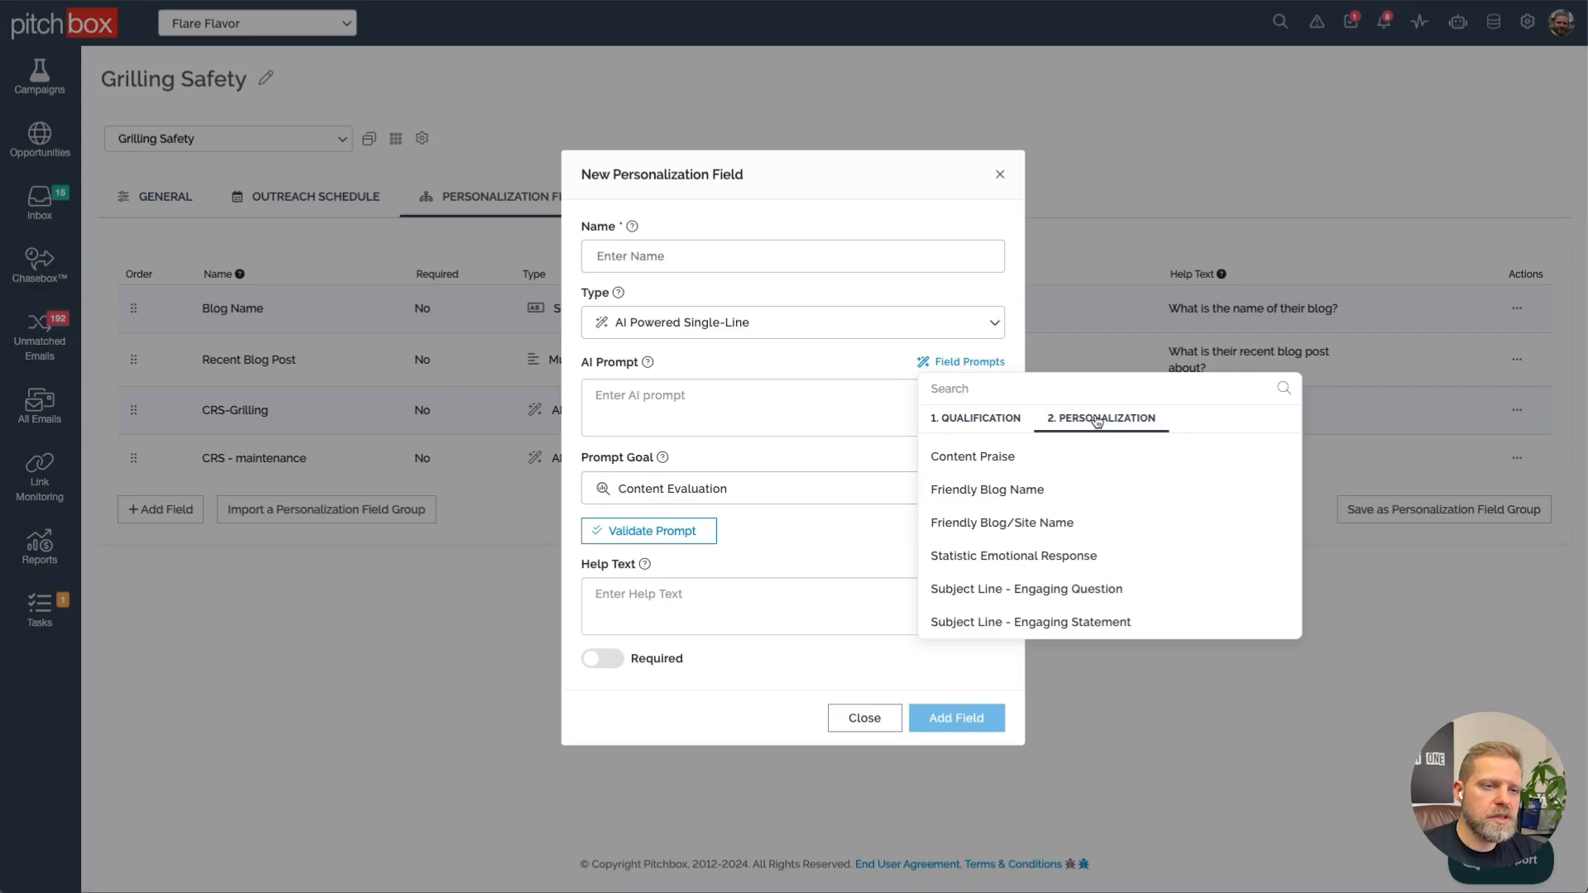
click(1113, 619)
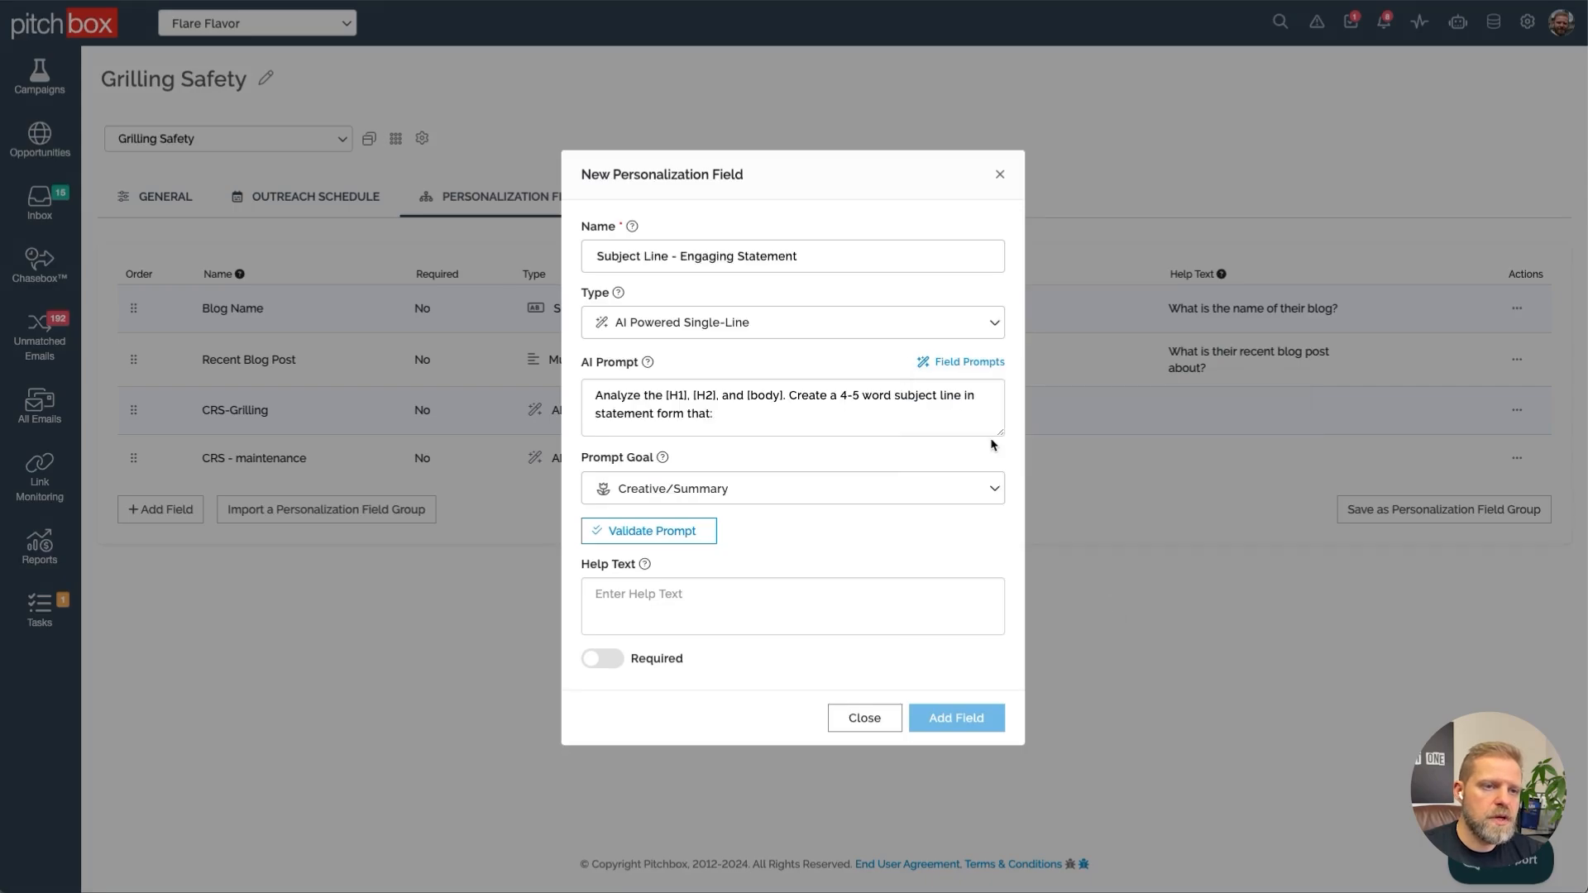
drag(998, 432, 1018, 650)
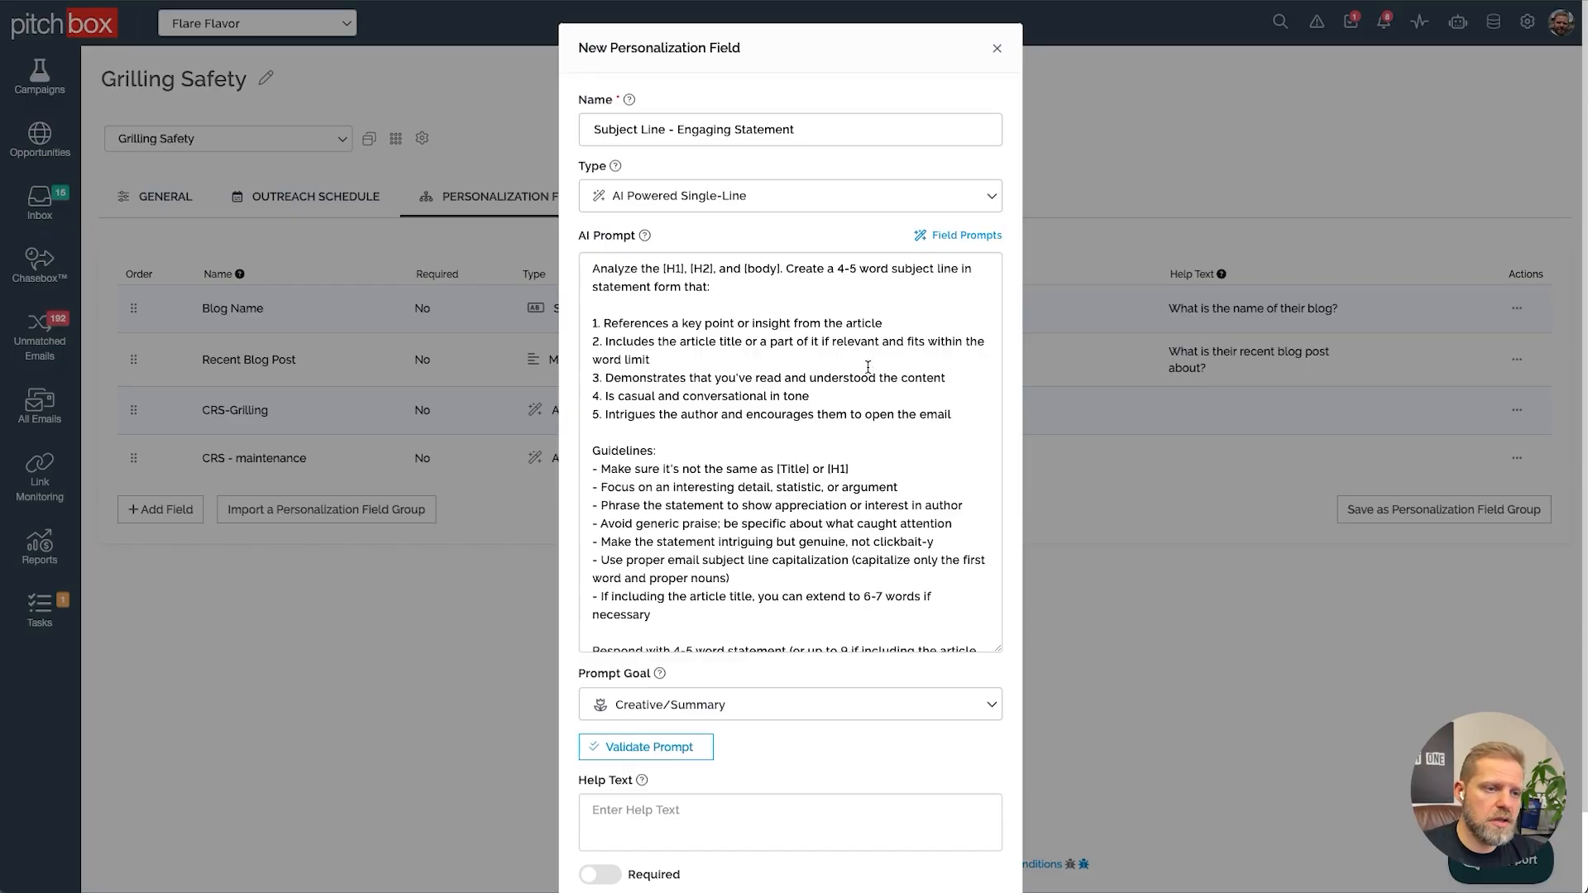
Validate the Subject Line - Engaging Statement prompt and add the field
click(673, 748)
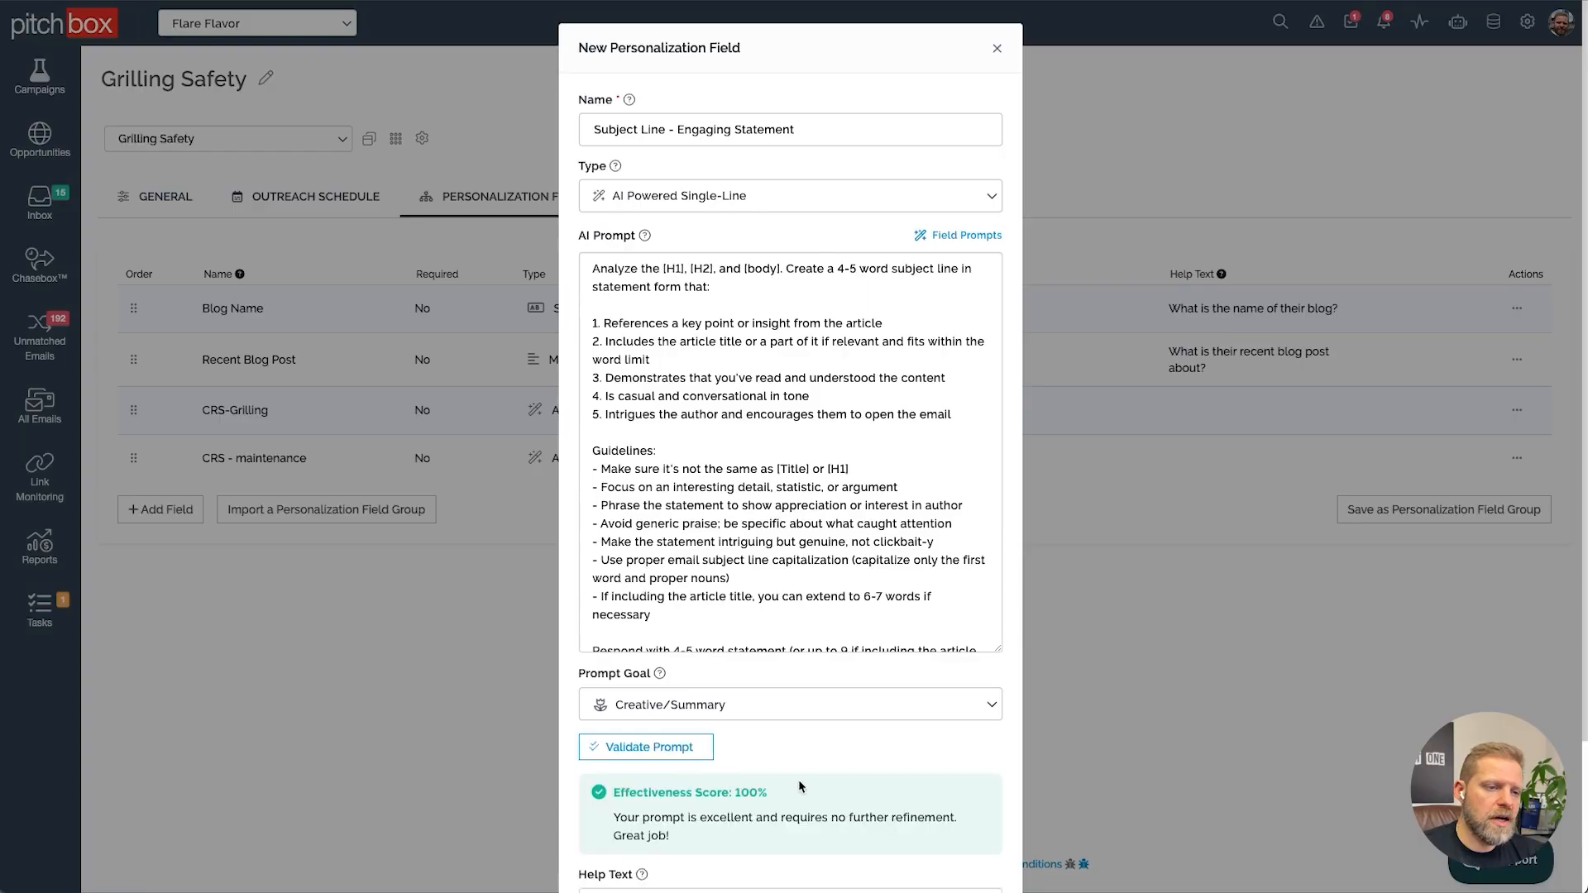
scroll(802, 788, down, 2)
click(960, 843)
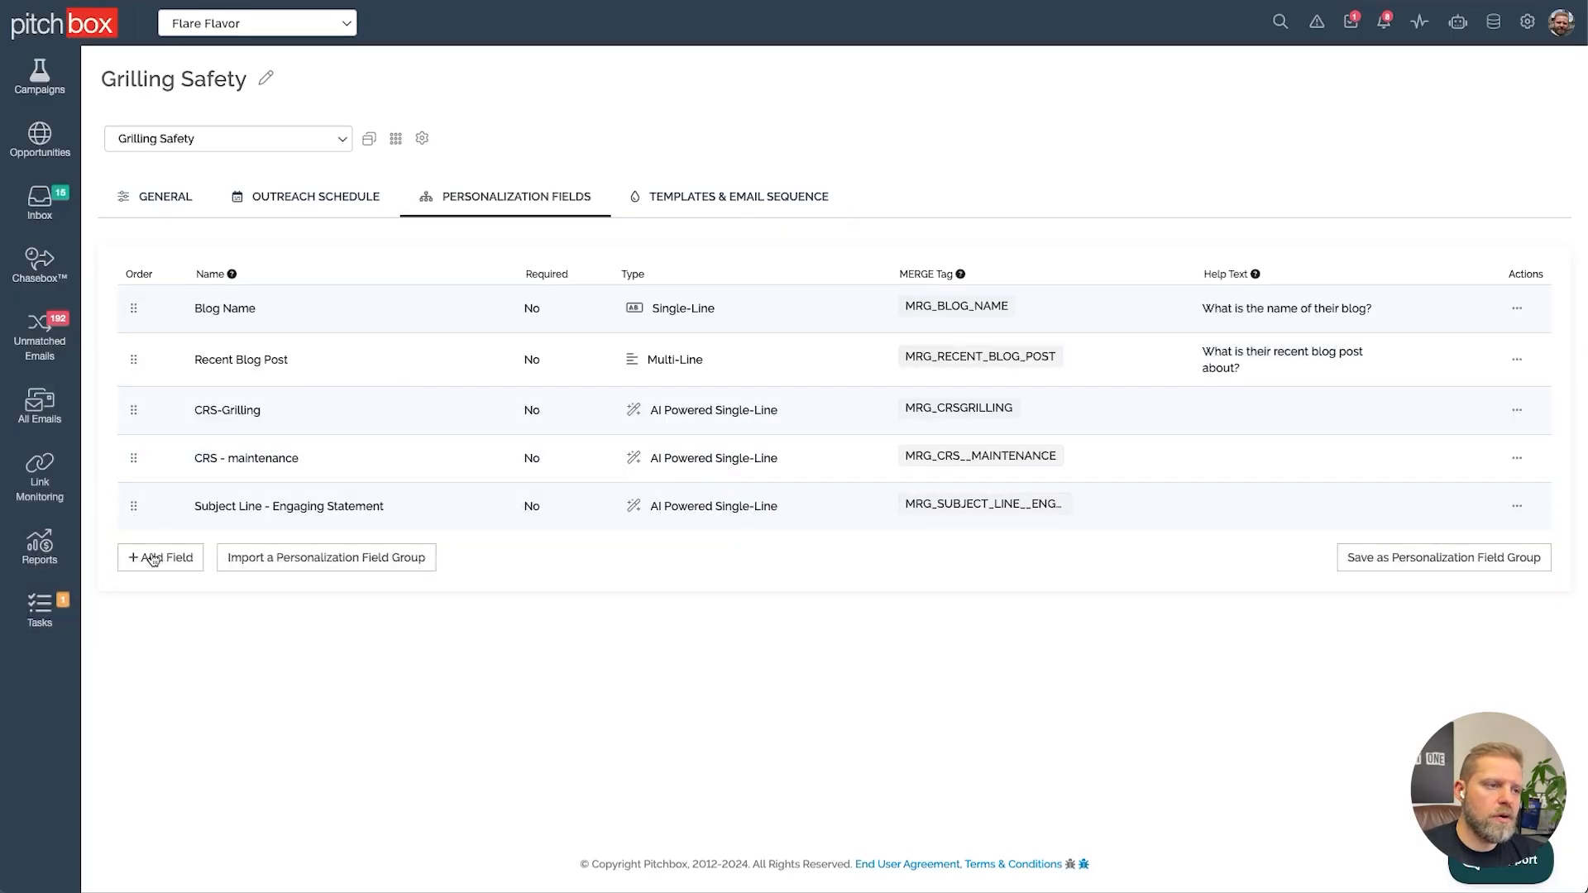
Start a new field from the Content Praise personalization prompt
click(157, 558)
click(950, 361)
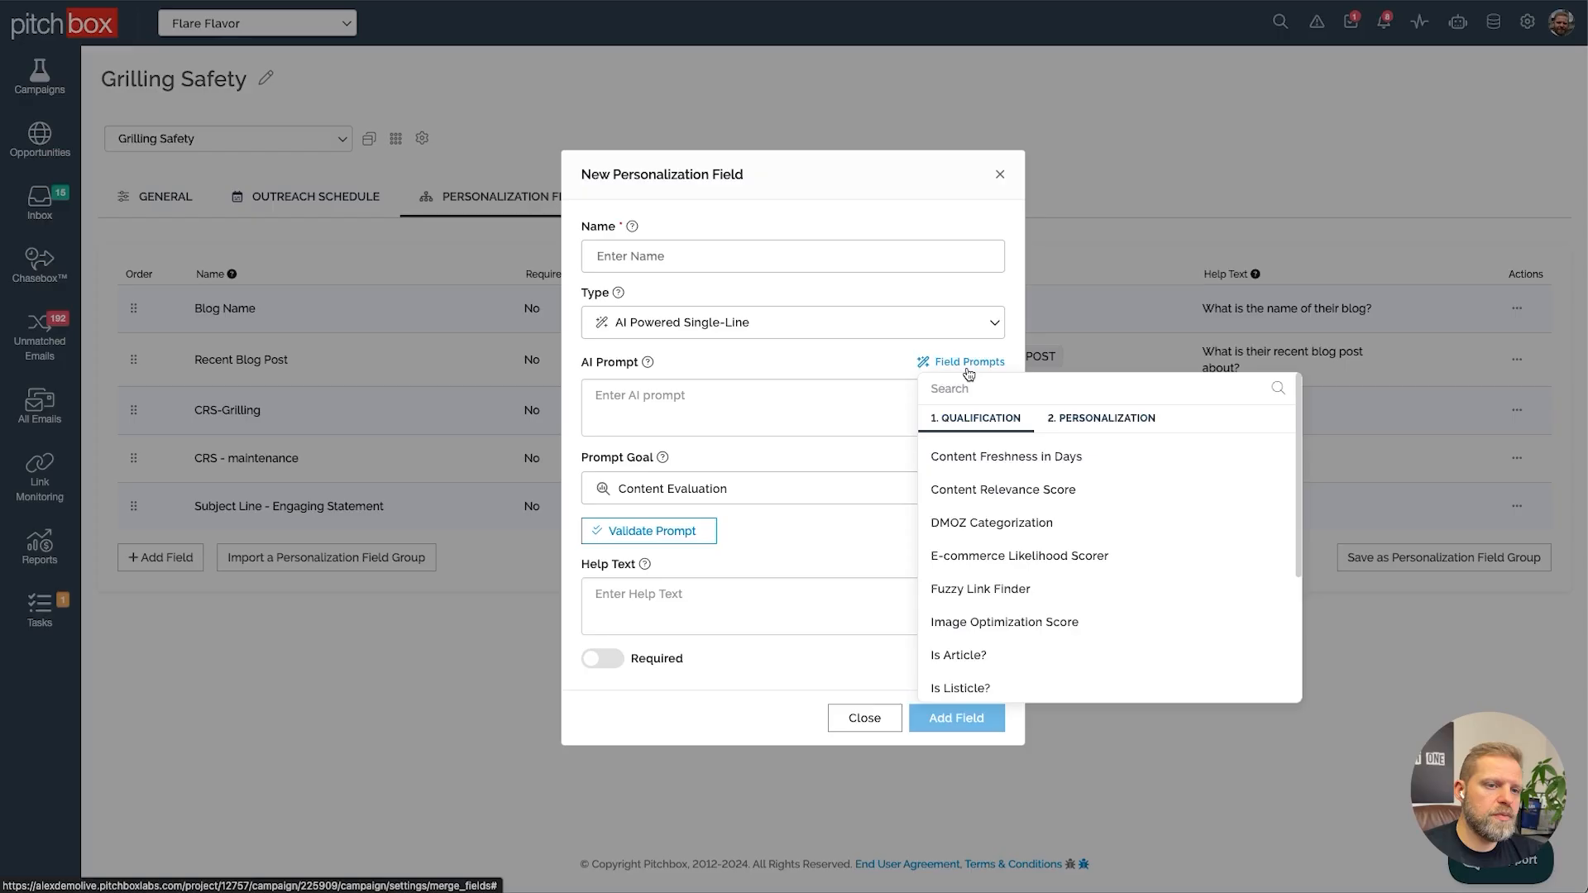
click(1117, 415)
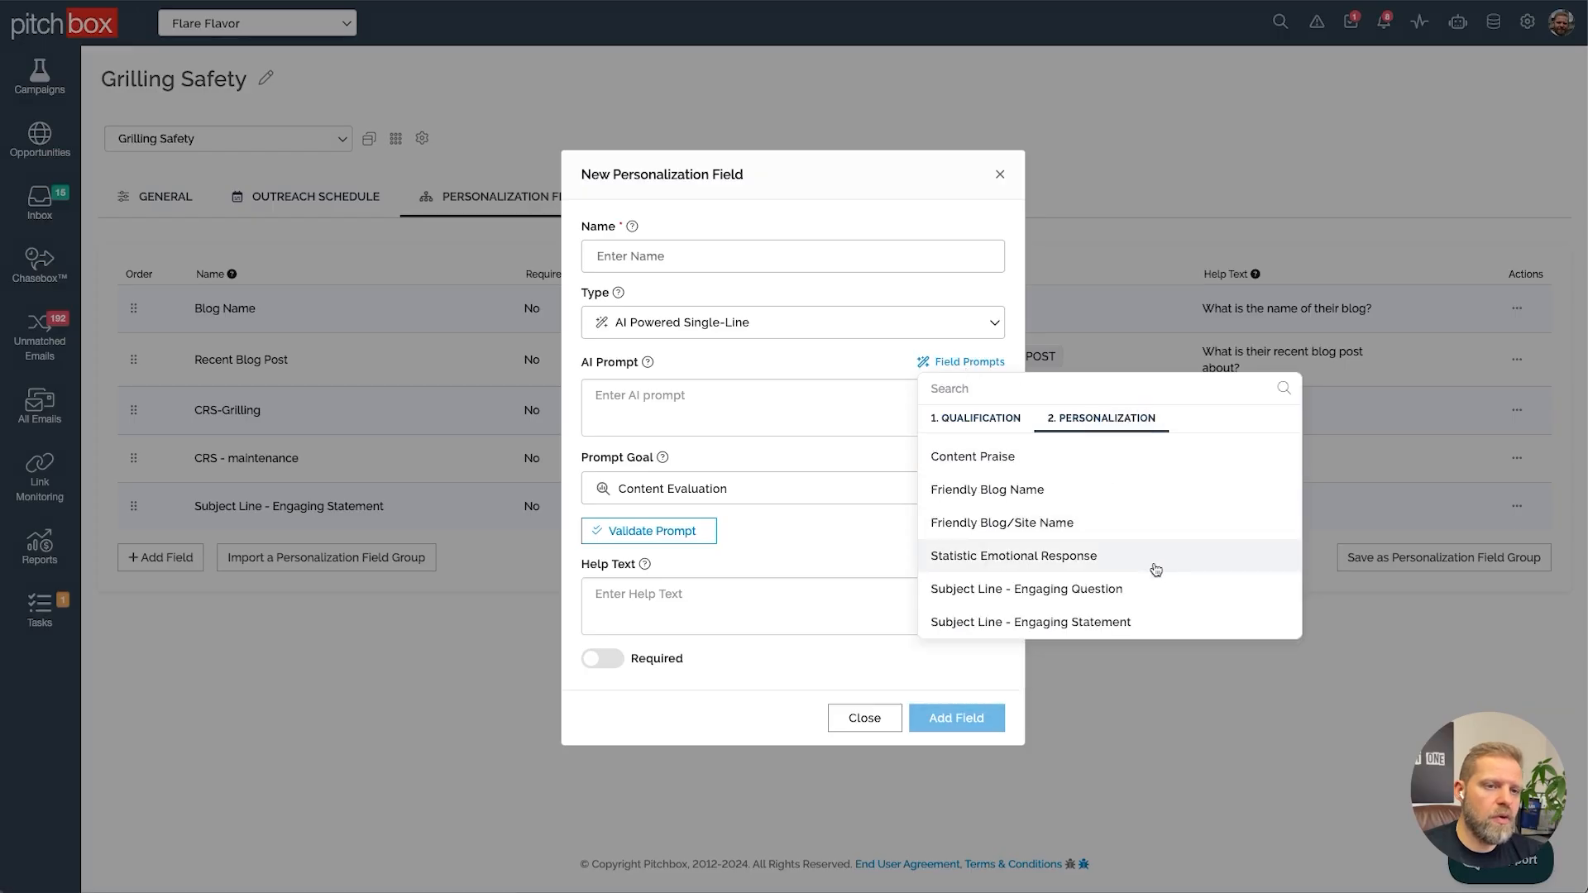
click(1019, 456)
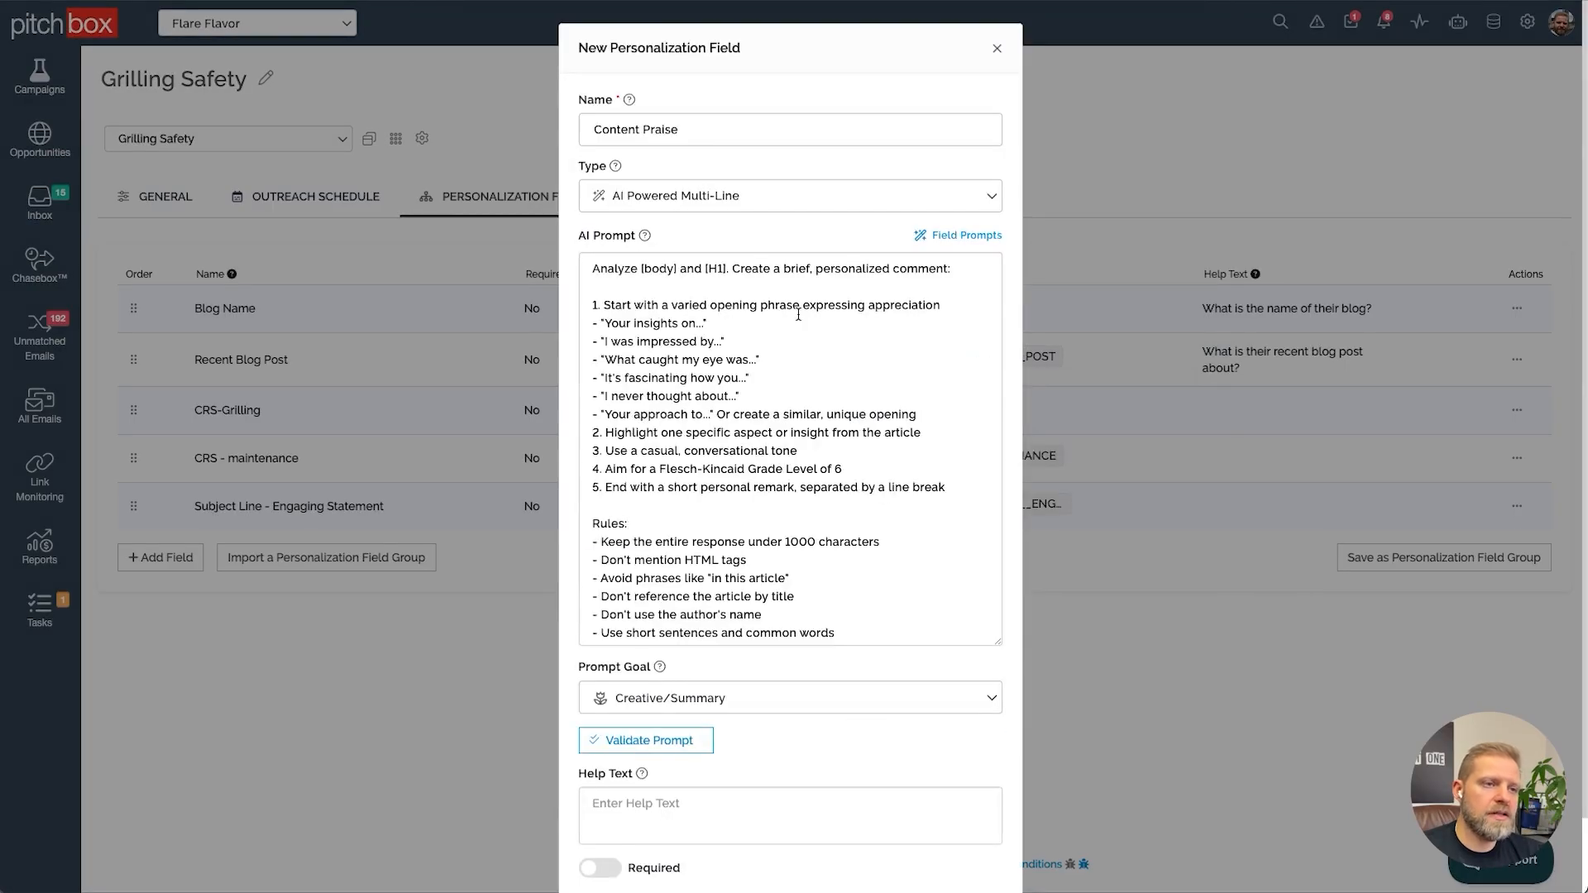
Validate the Content Praise prompt and add the field
click(666, 741)
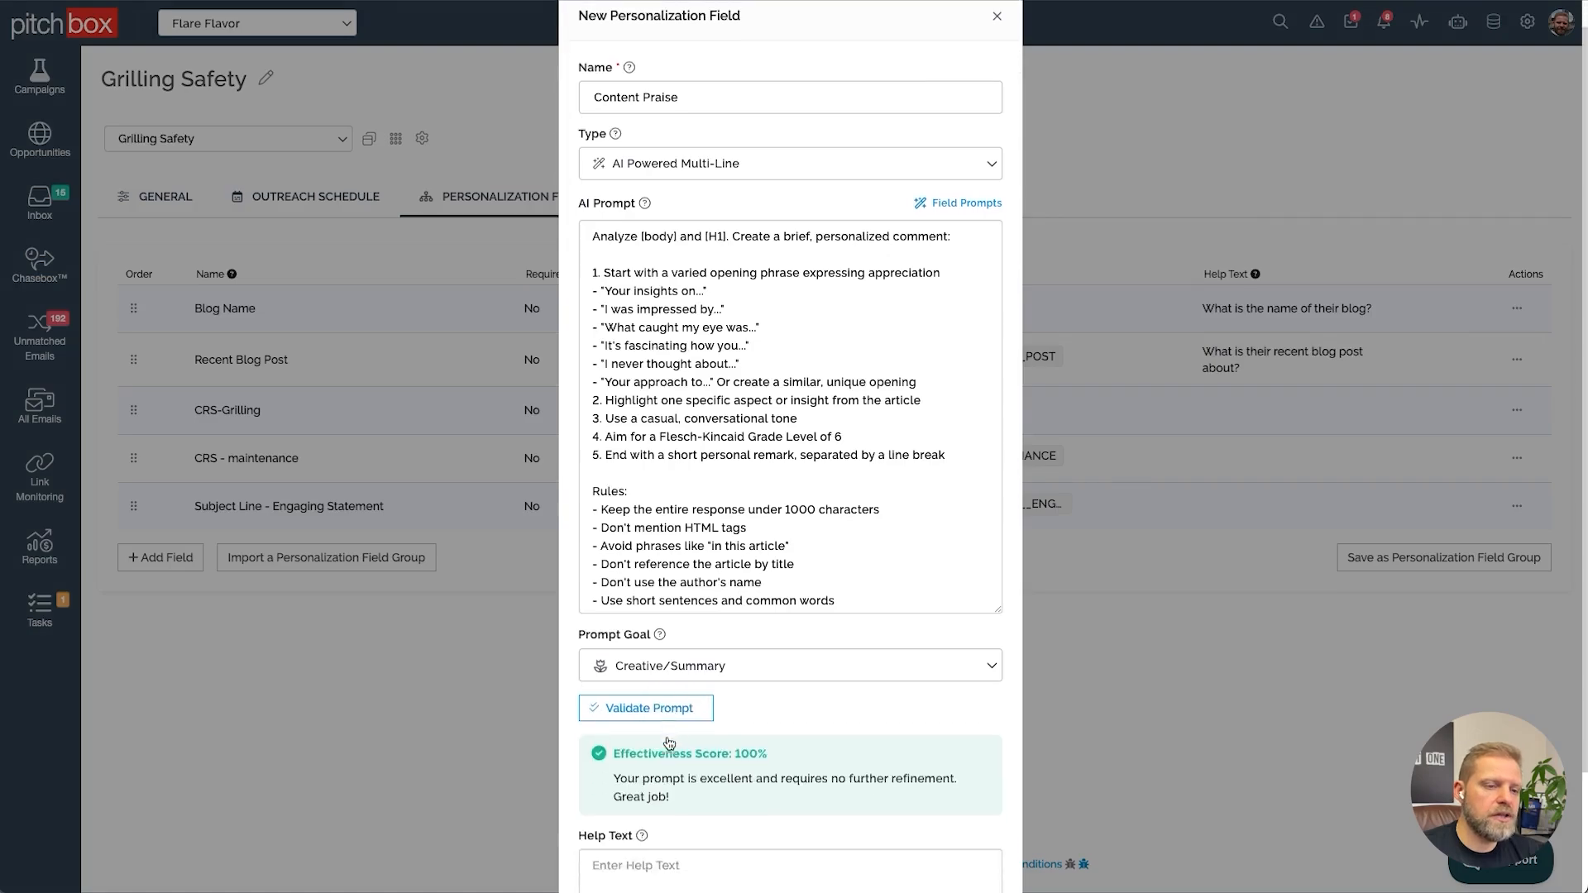
scroll(668, 742, down, 2)
click(979, 839)
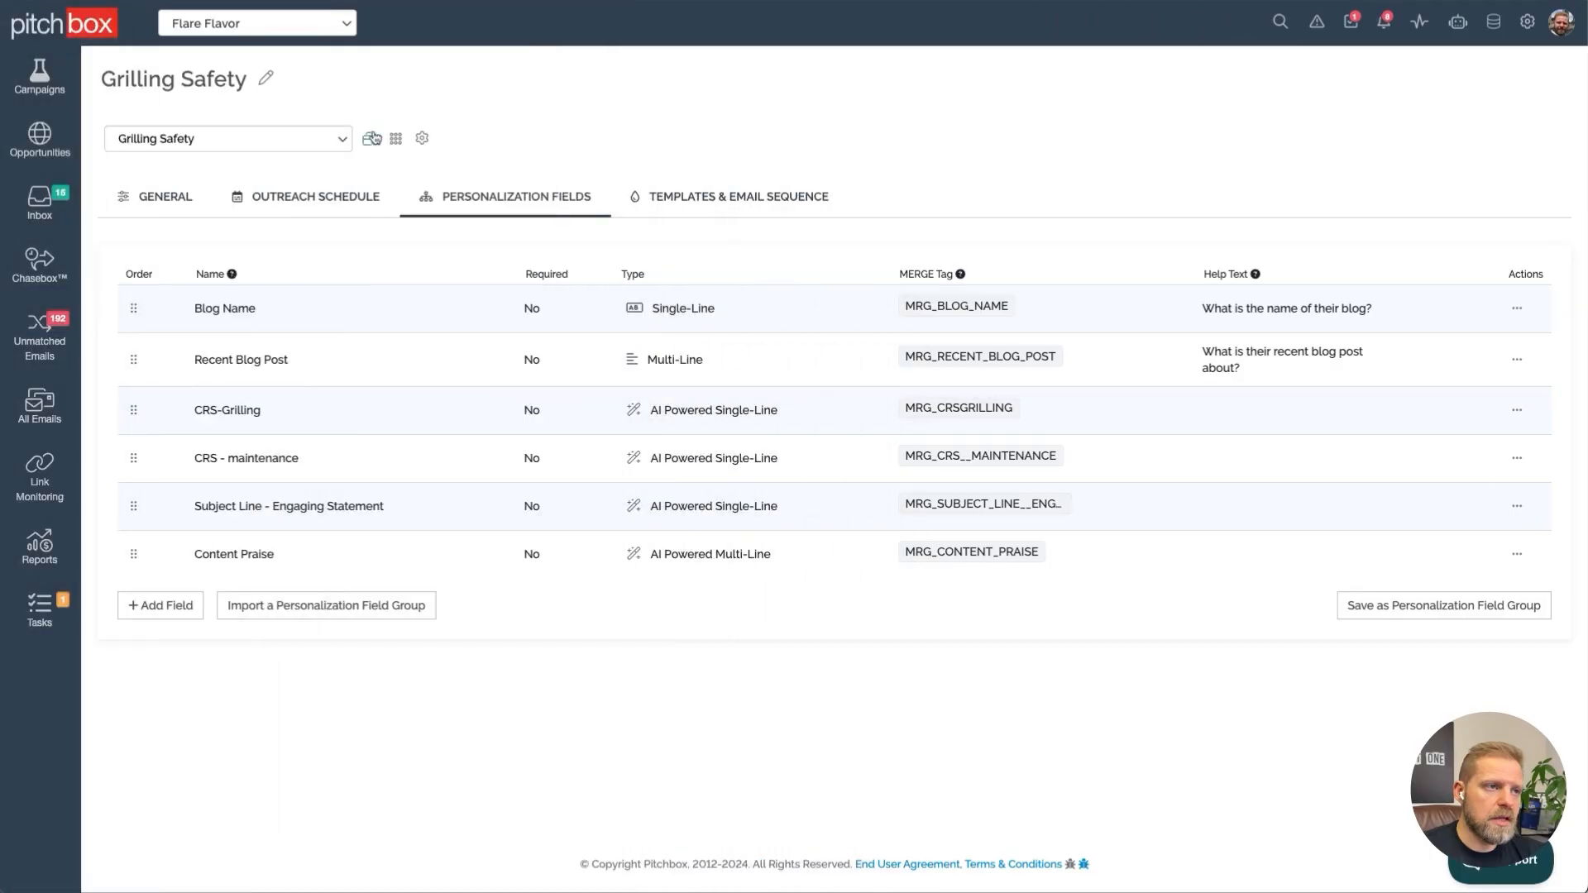
Open the campaign's outreach workflow and select all opportunities
click(395, 138)
click(453, 200)
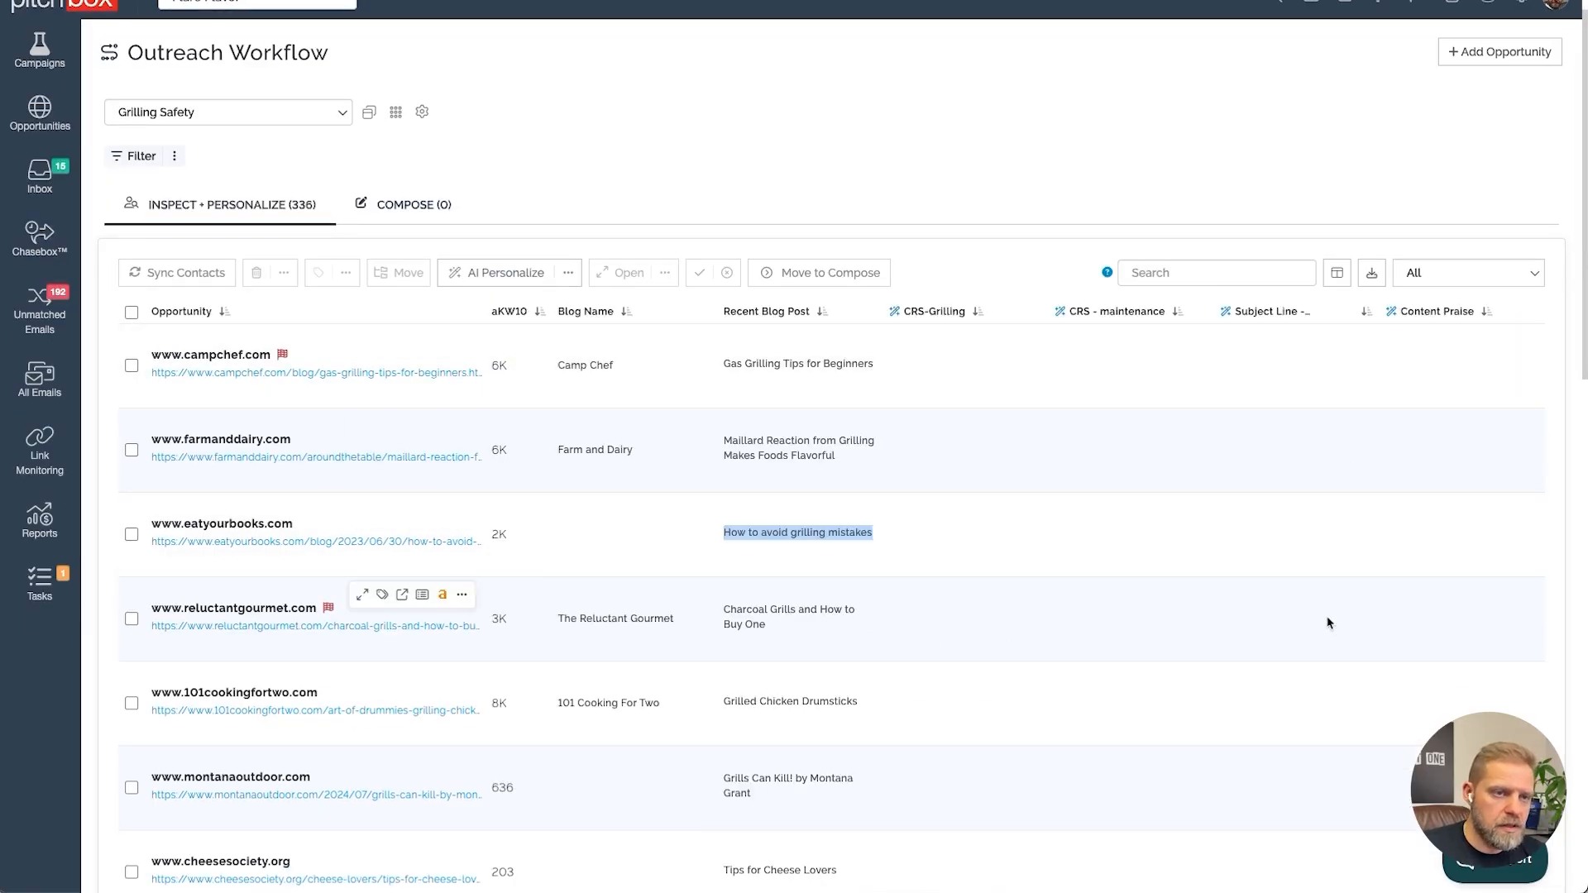
click(131, 313)
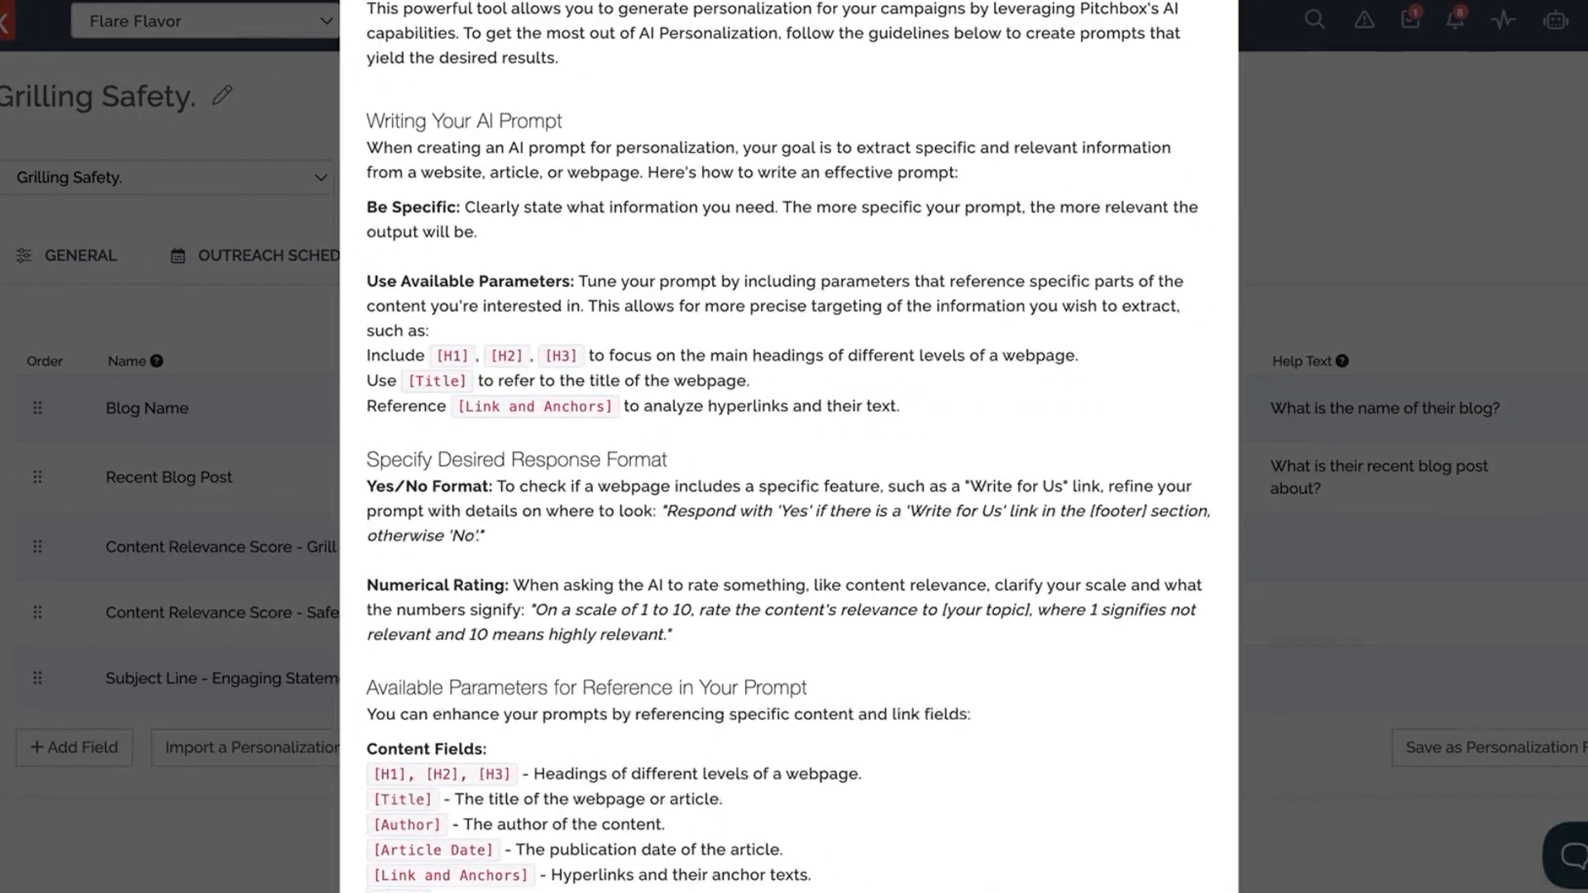
Read the AI prompt writing guidelines and the available prompt parameters
scroll(789, 447, down, 3)
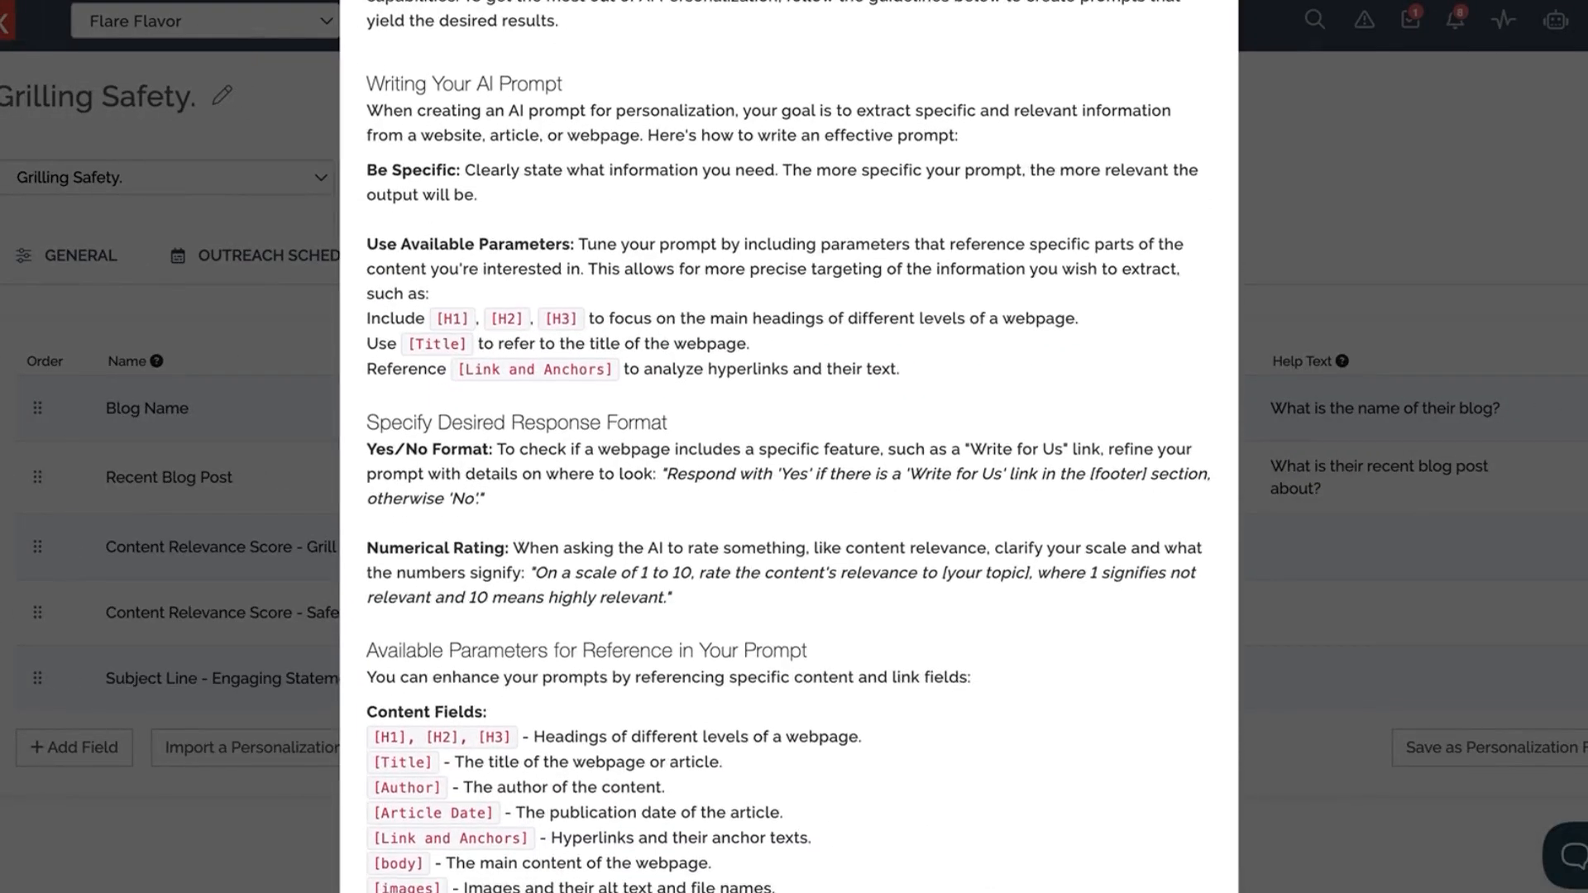
scroll(789, 446, down, 3)
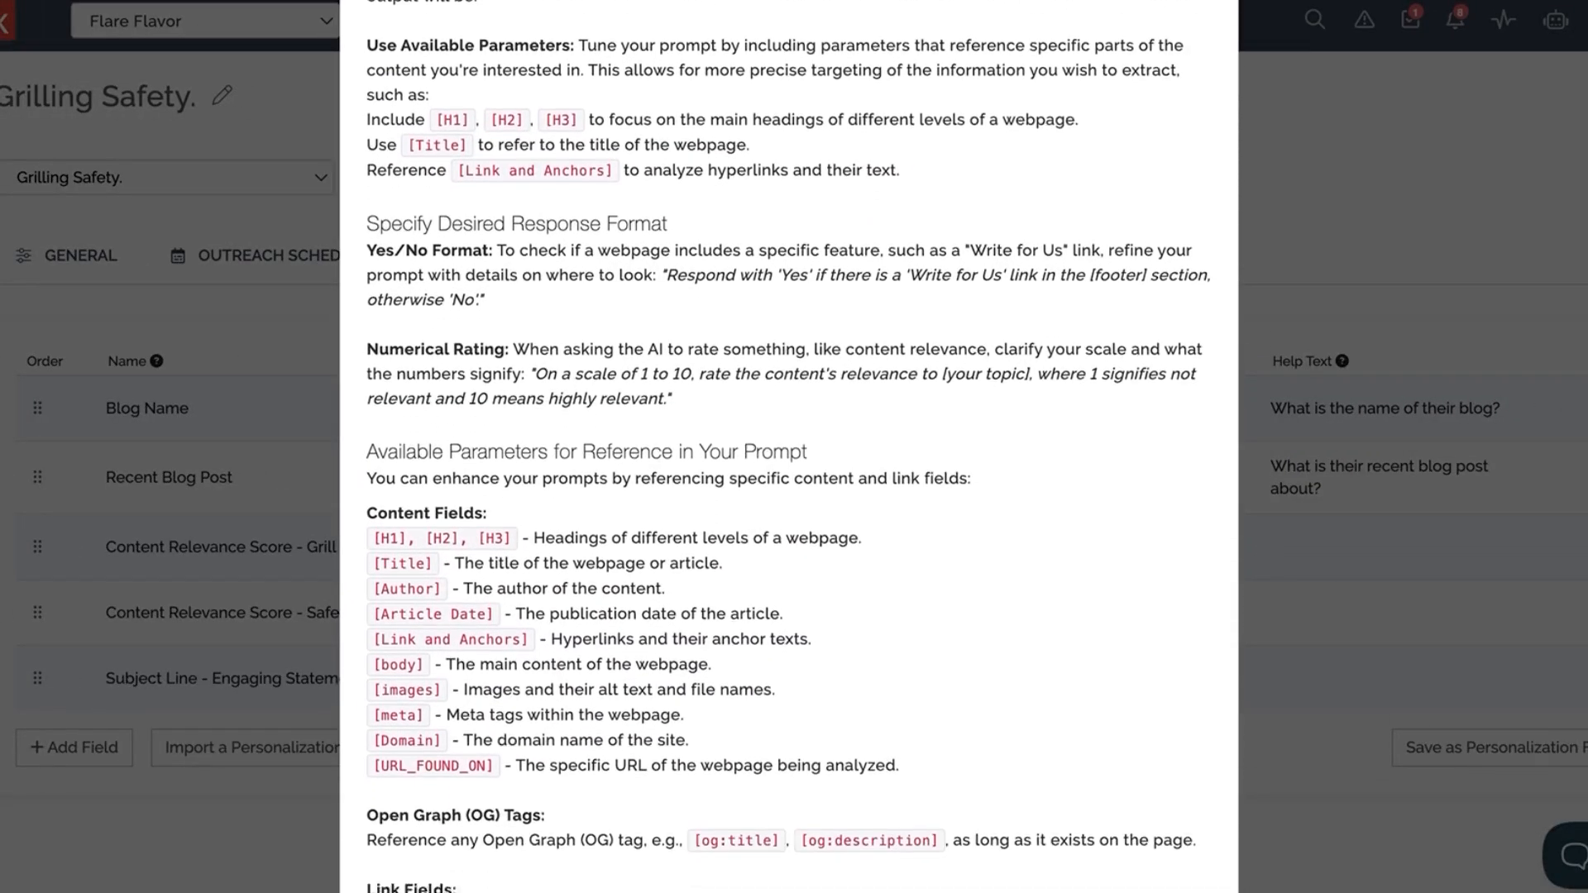
scroll(789, 447, down, 3)
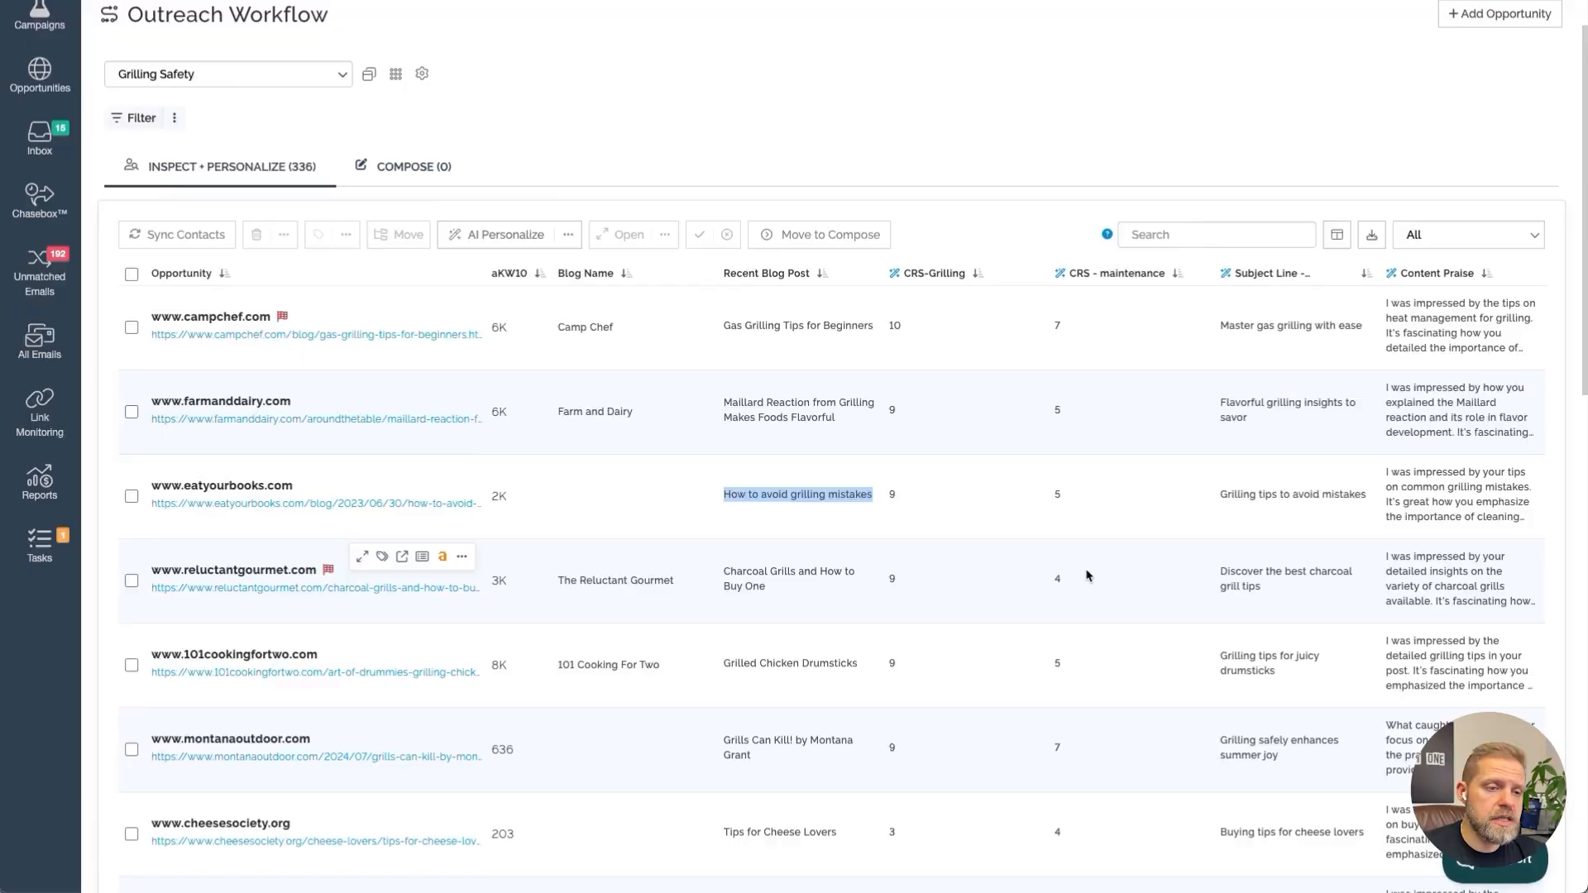
Scroll through the opportunities to review the generated CRS, subject line and content praise columns
scroll(1086, 576, down, 3)
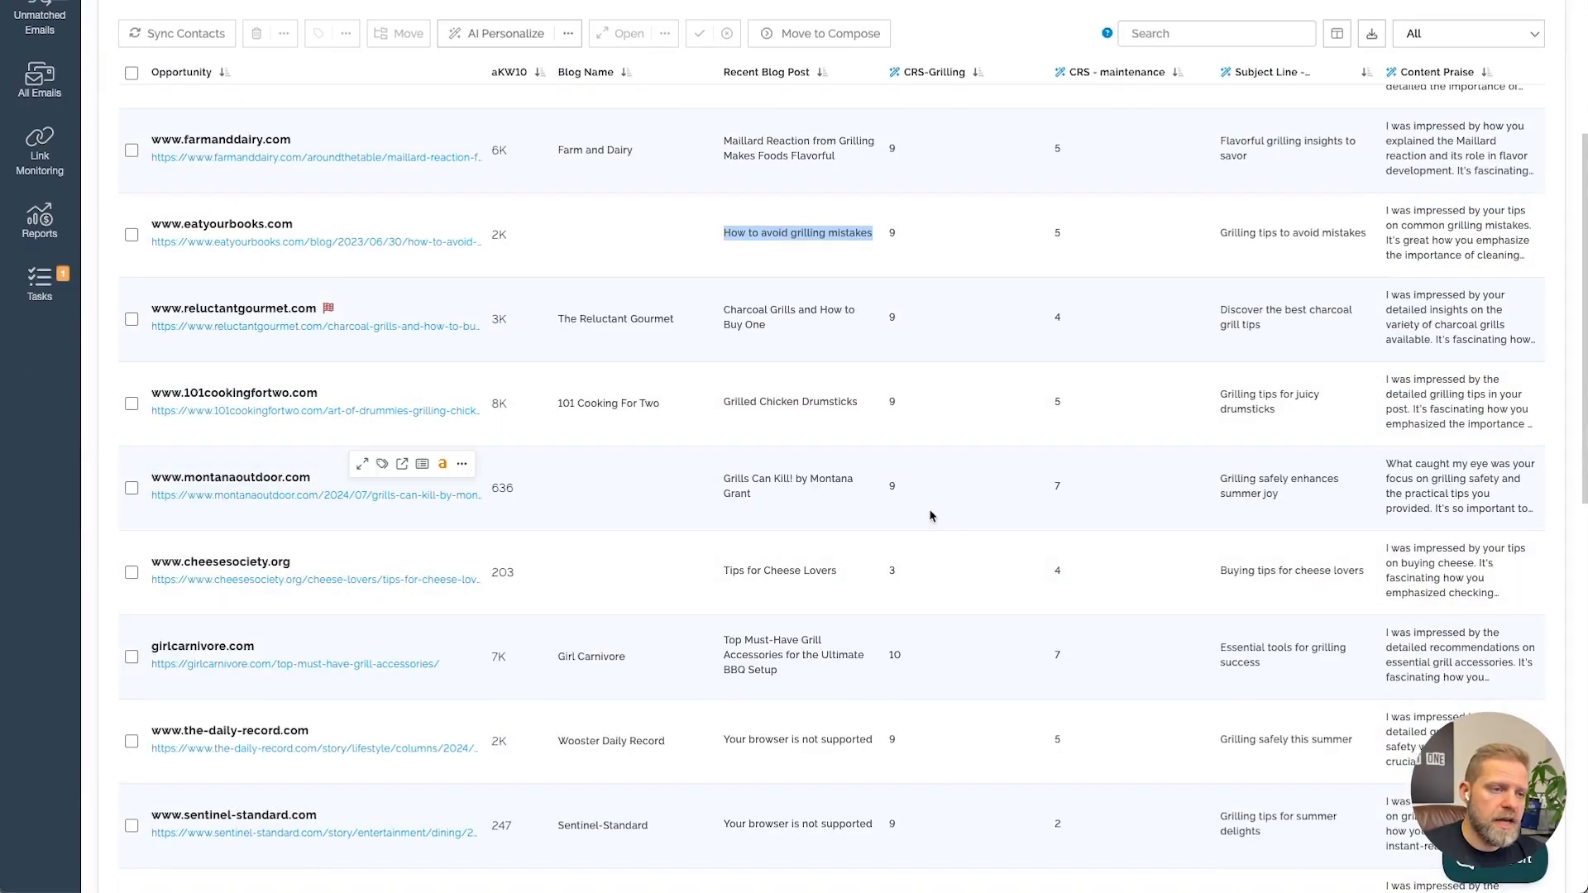
scroll(932, 627, down, 1)
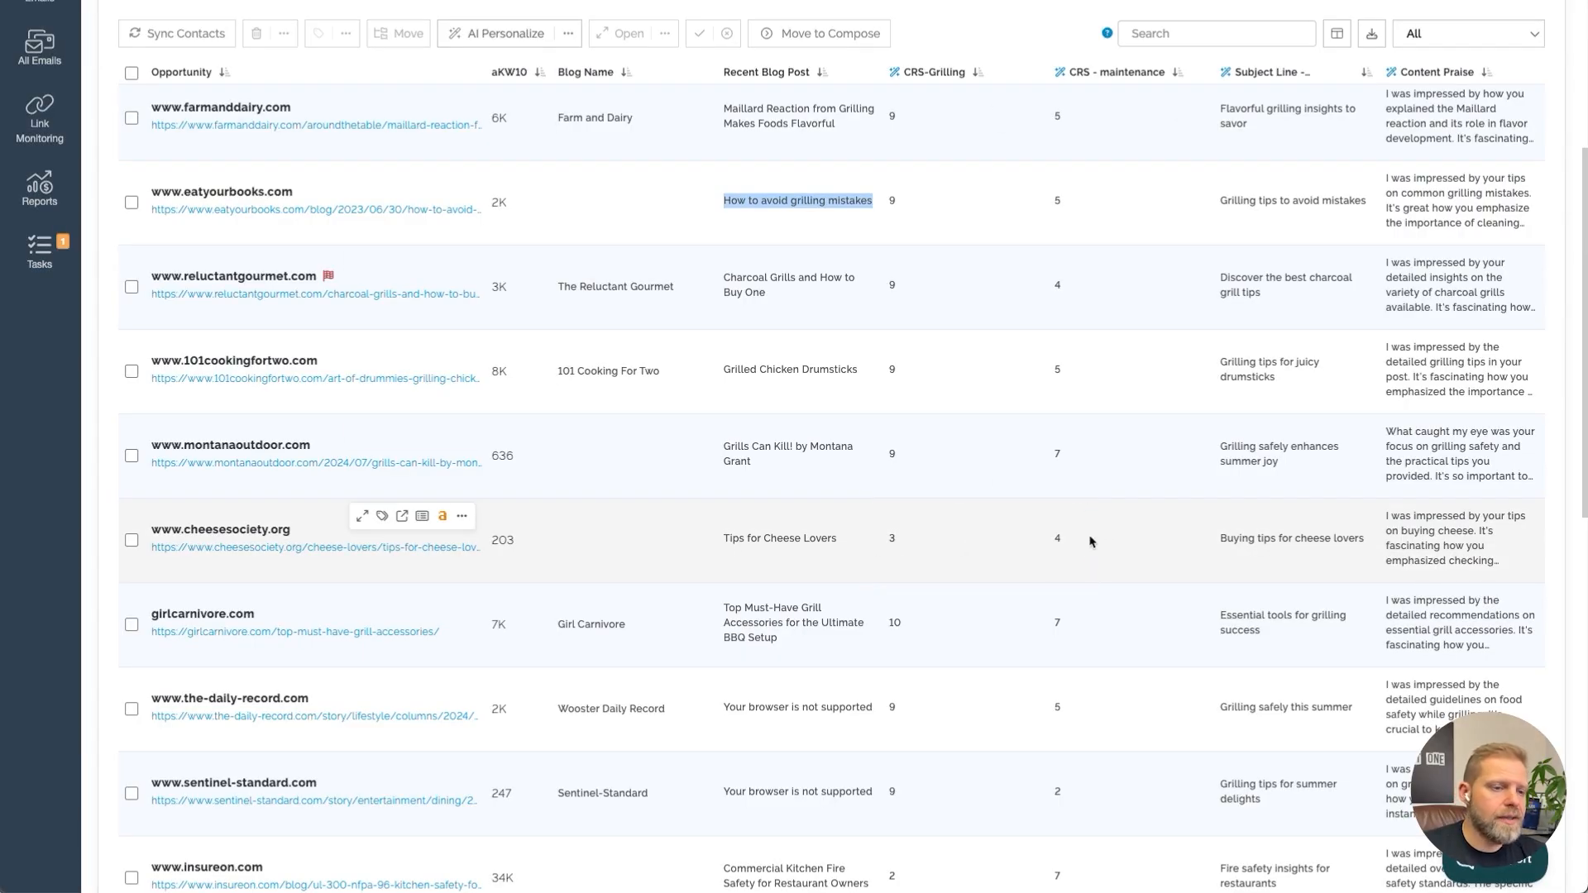
scroll(1070, 624, down, 1)
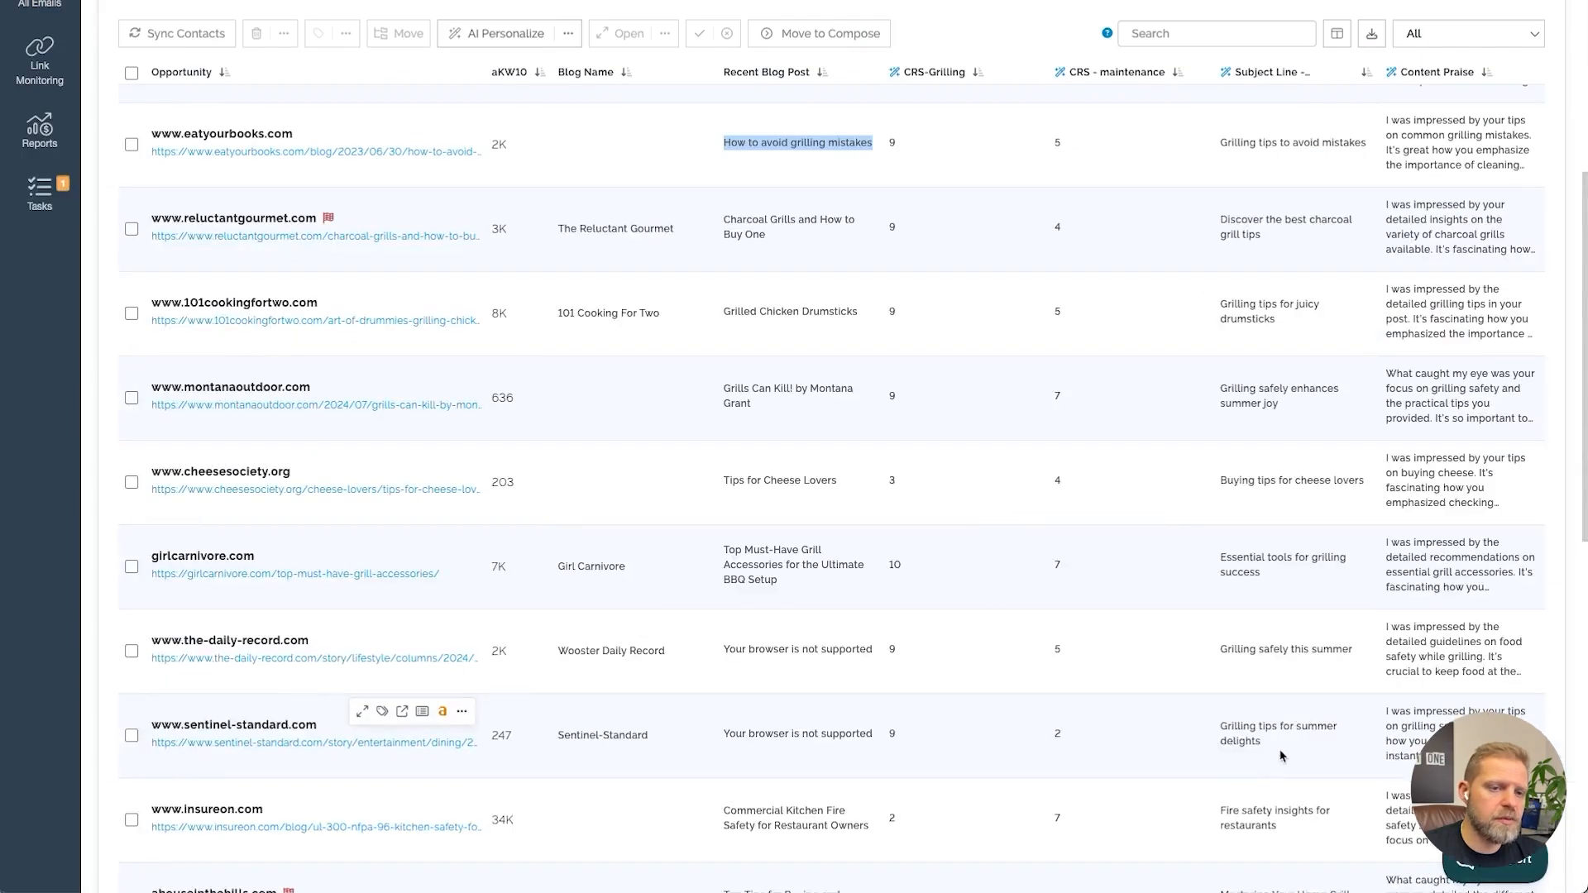
scroll(1158, 778, down, 1)
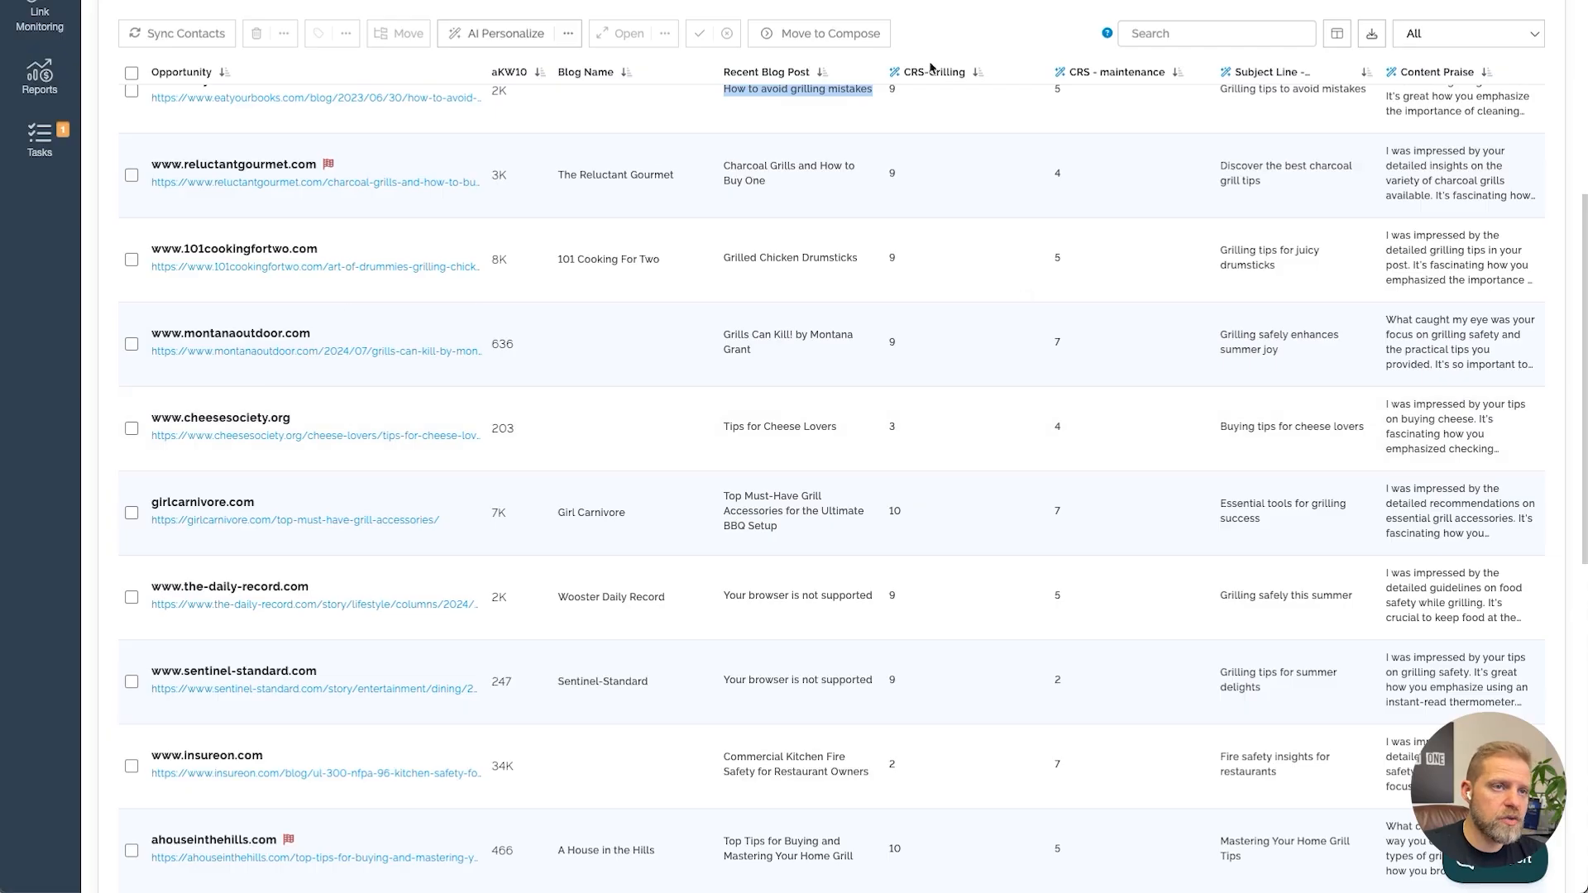
Filter the opportunities with the search query "cg<6 or CM<6"
click(942, 37)
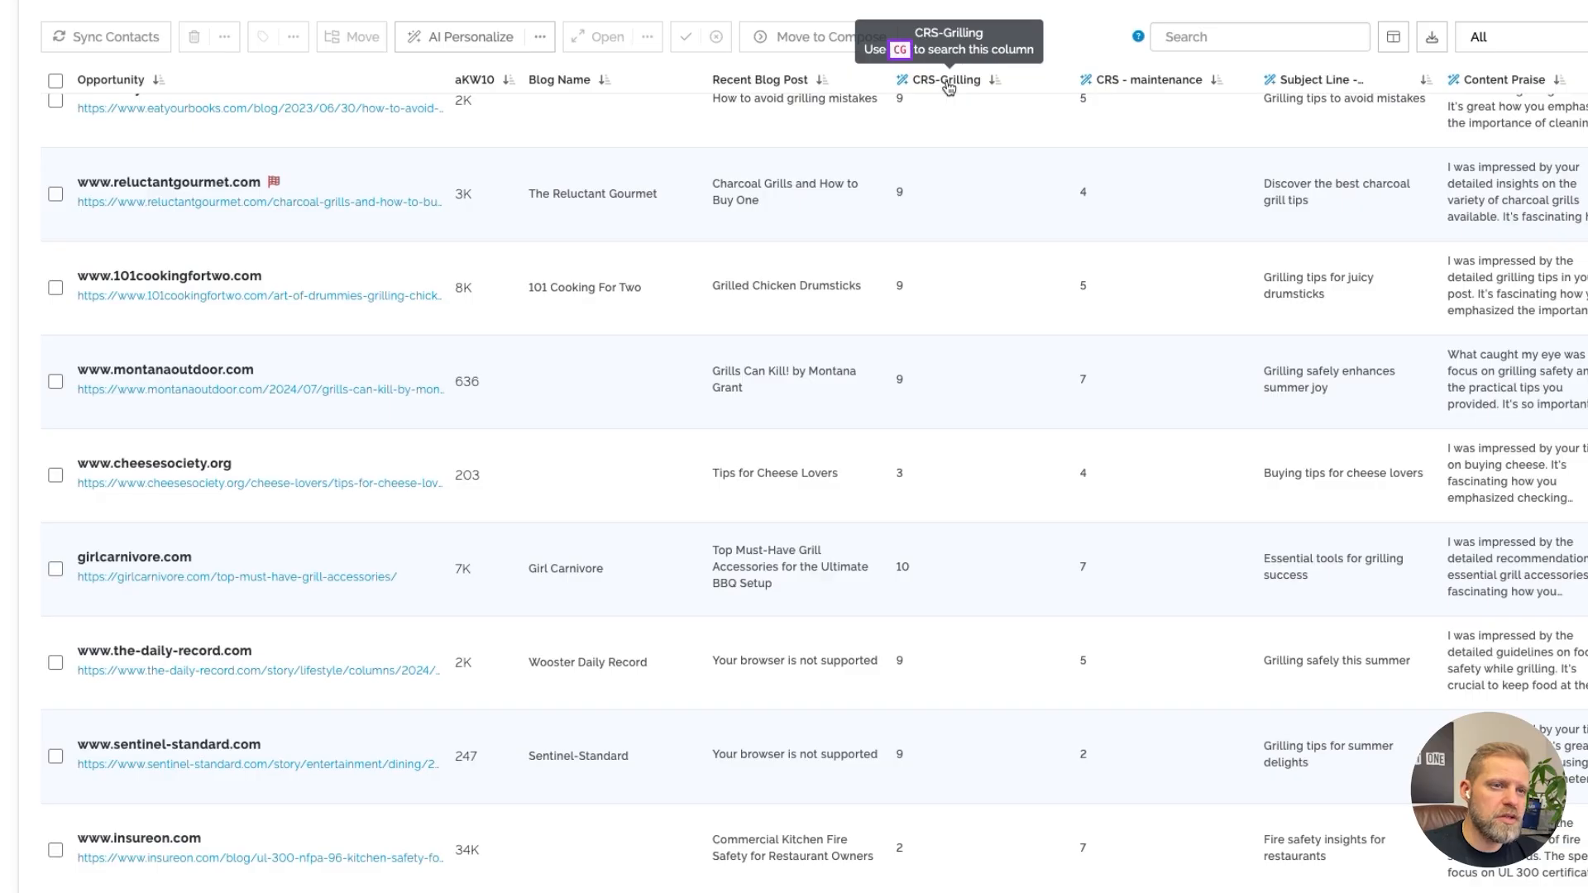
click(1215, 36)
text(cg<)
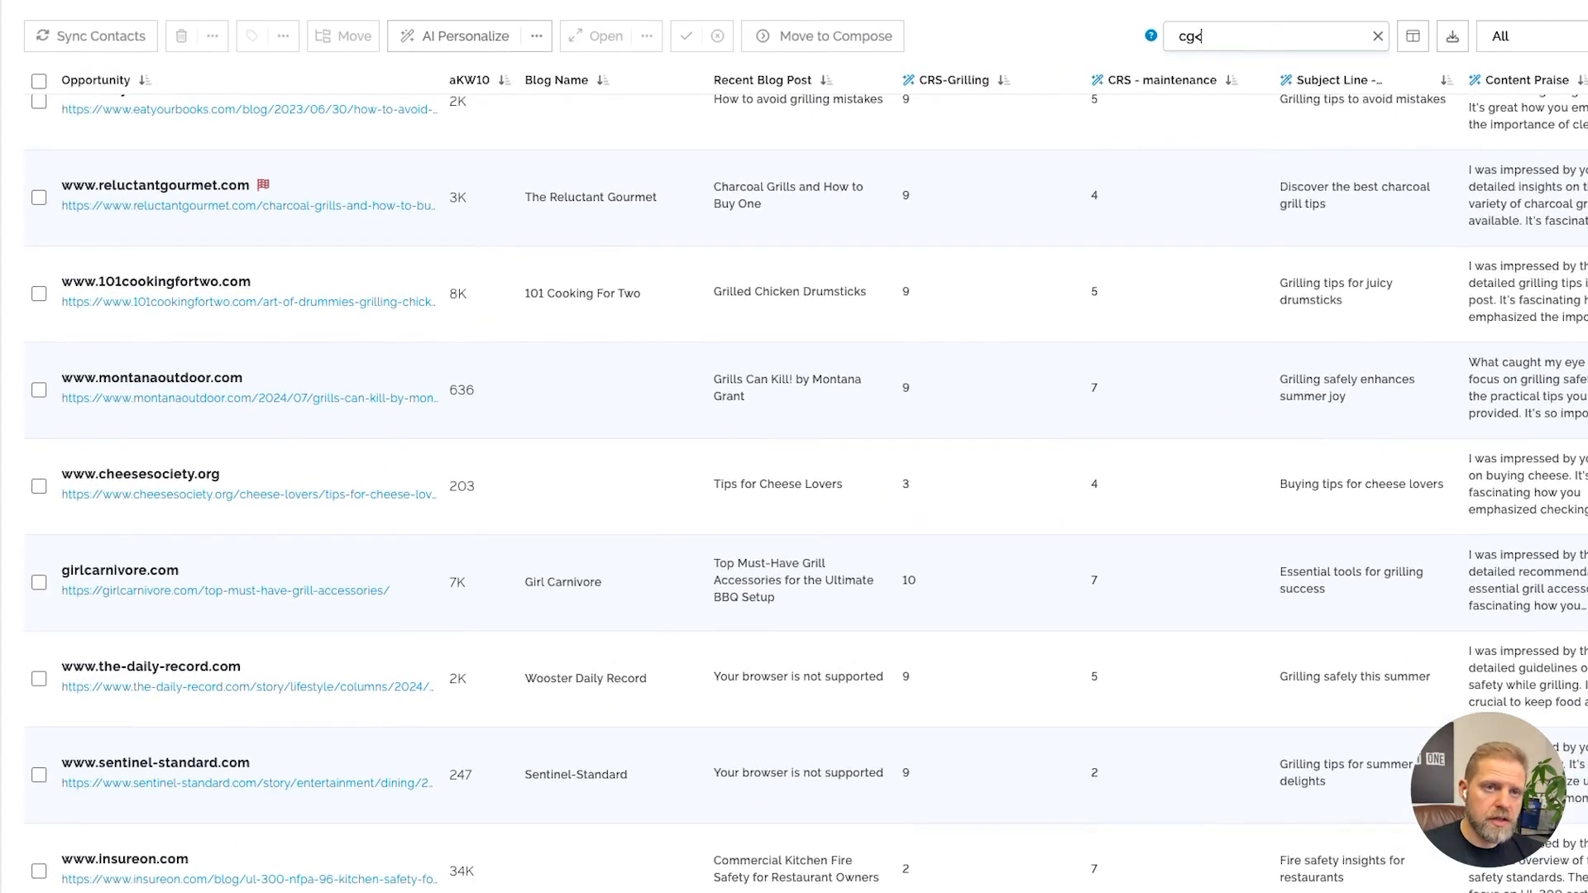
text(6)
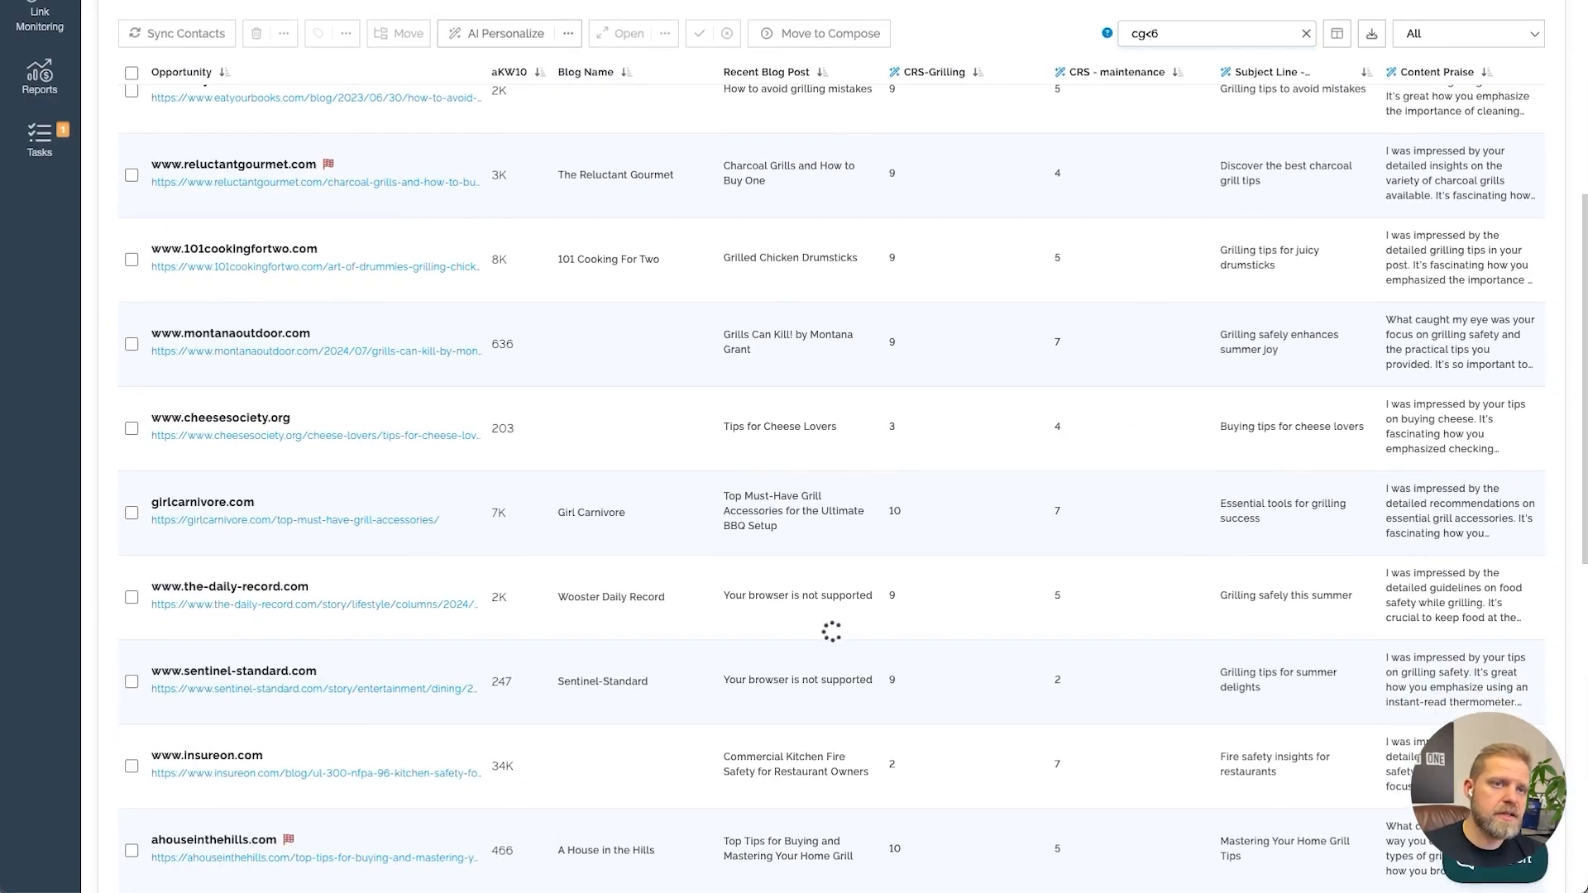
text( or CM<)
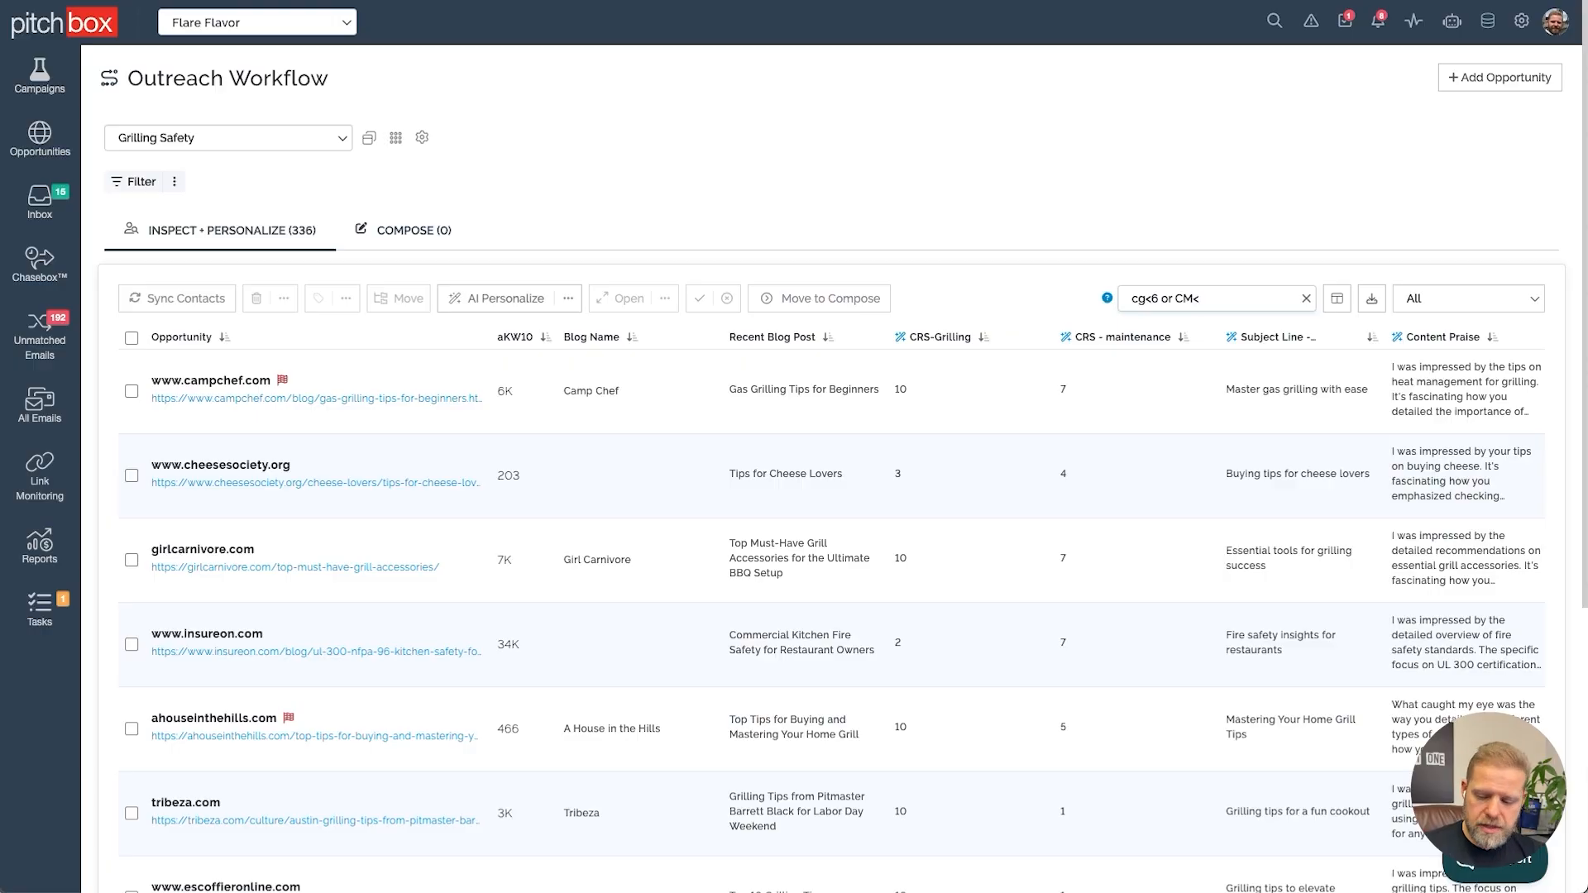
text(6)
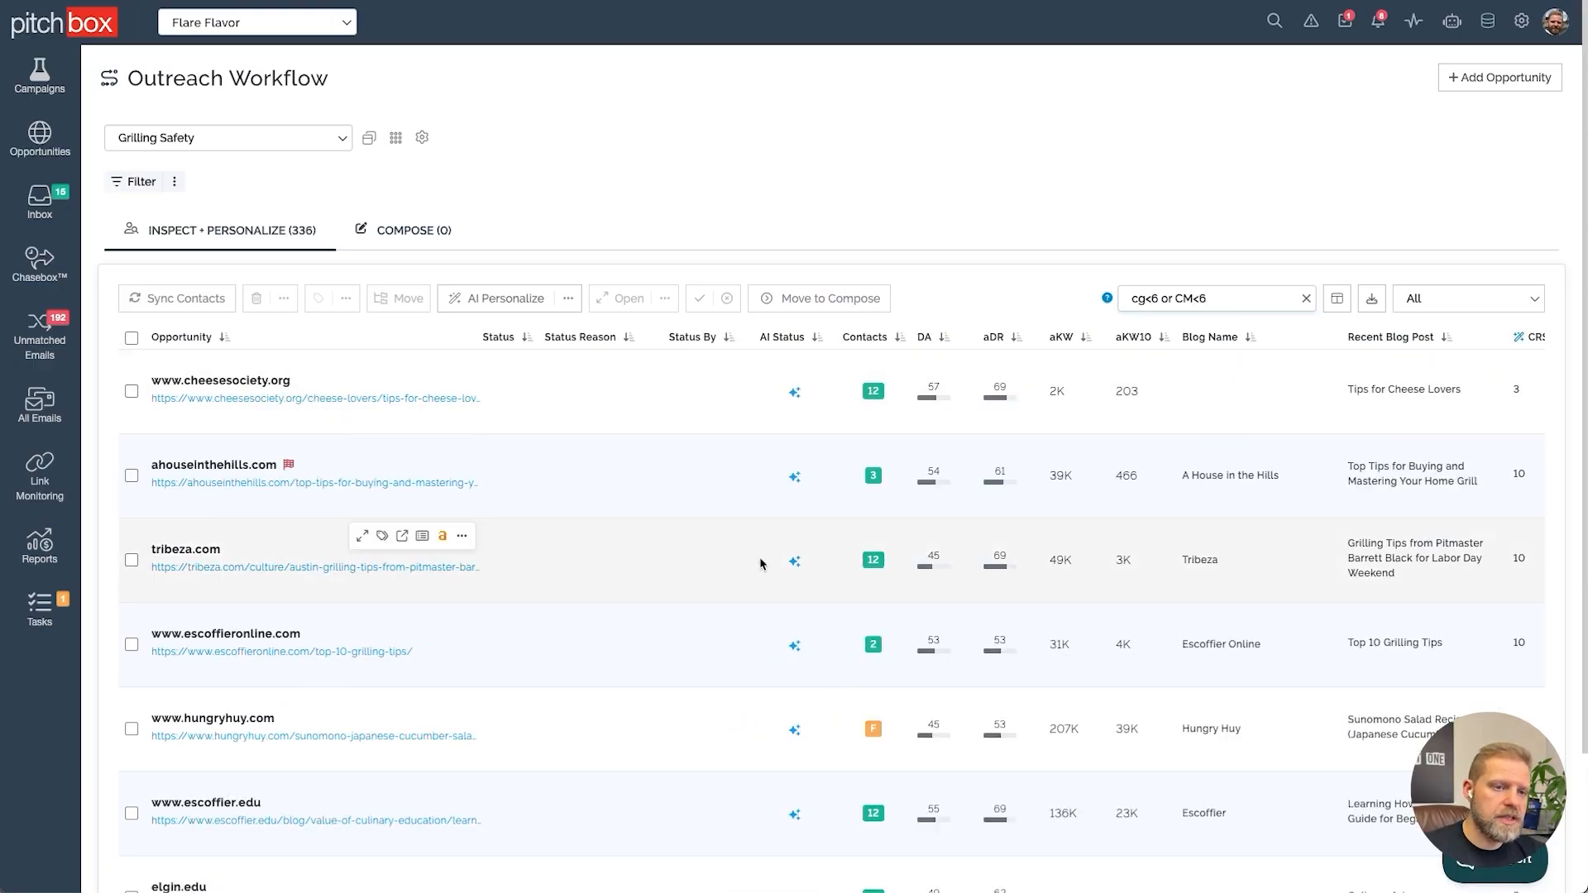
Select all filtered opportunities and delete them
scroll(1053, 465, right, 3)
click(131, 338)
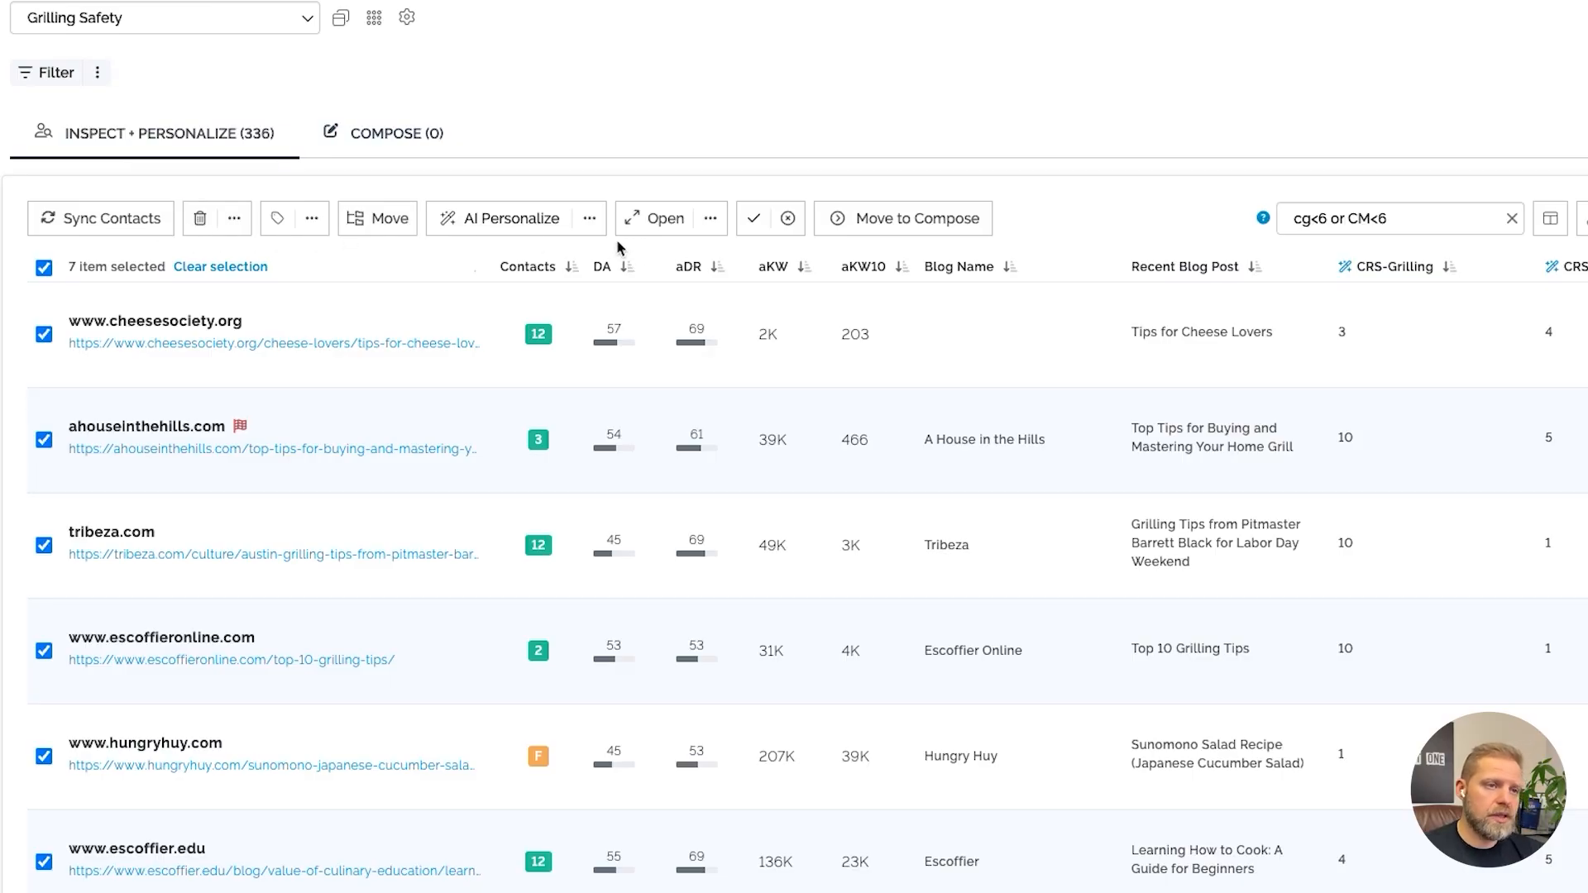
click(235, 222)
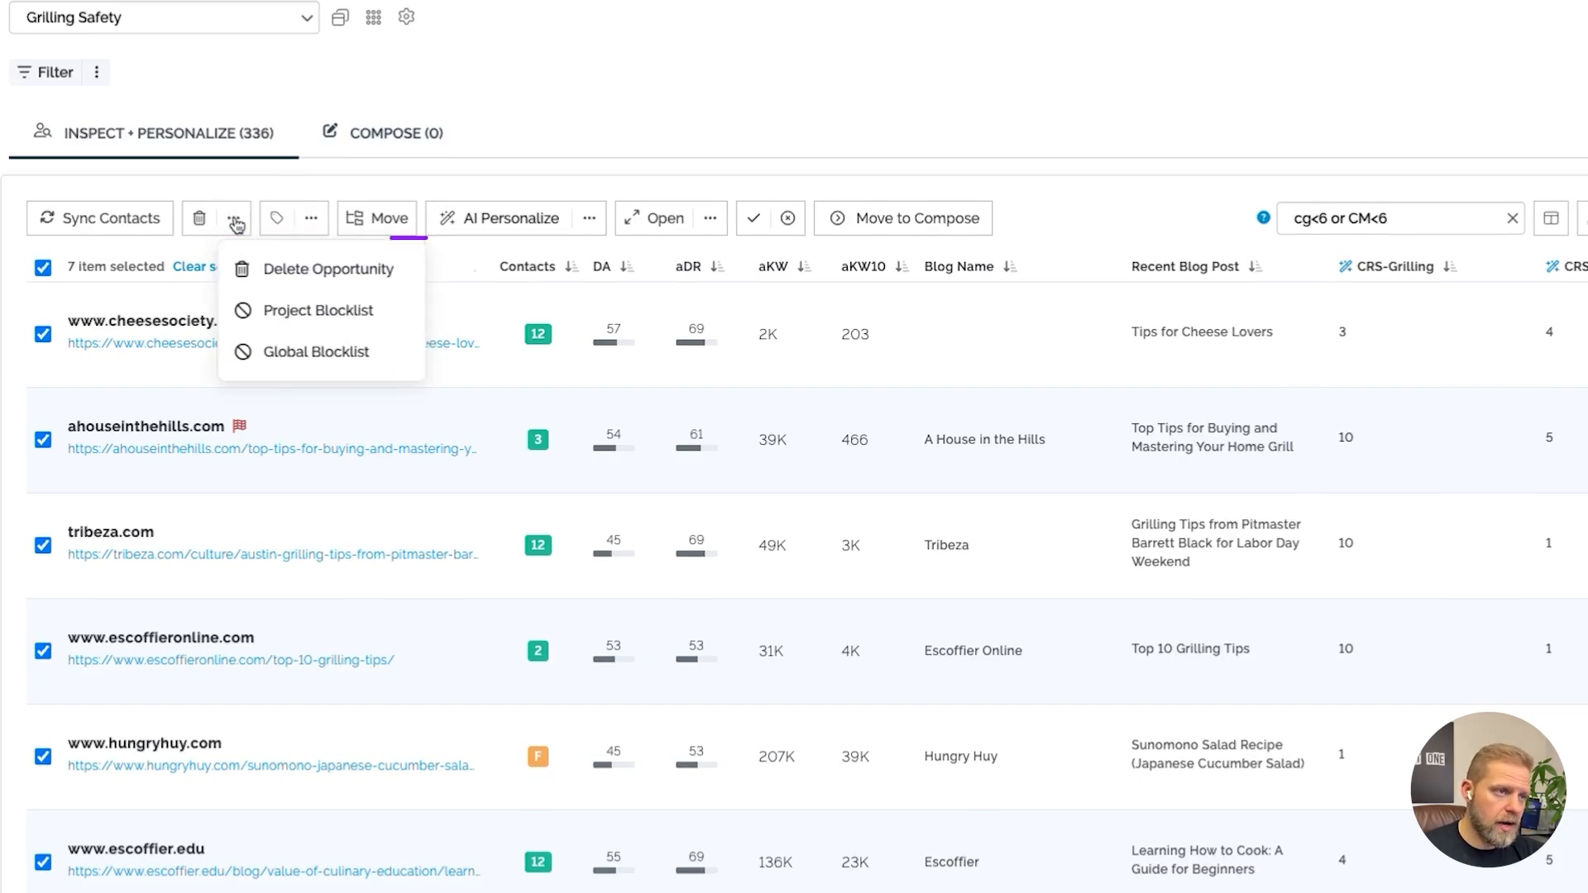
click(235, 224)
click(200, 218)
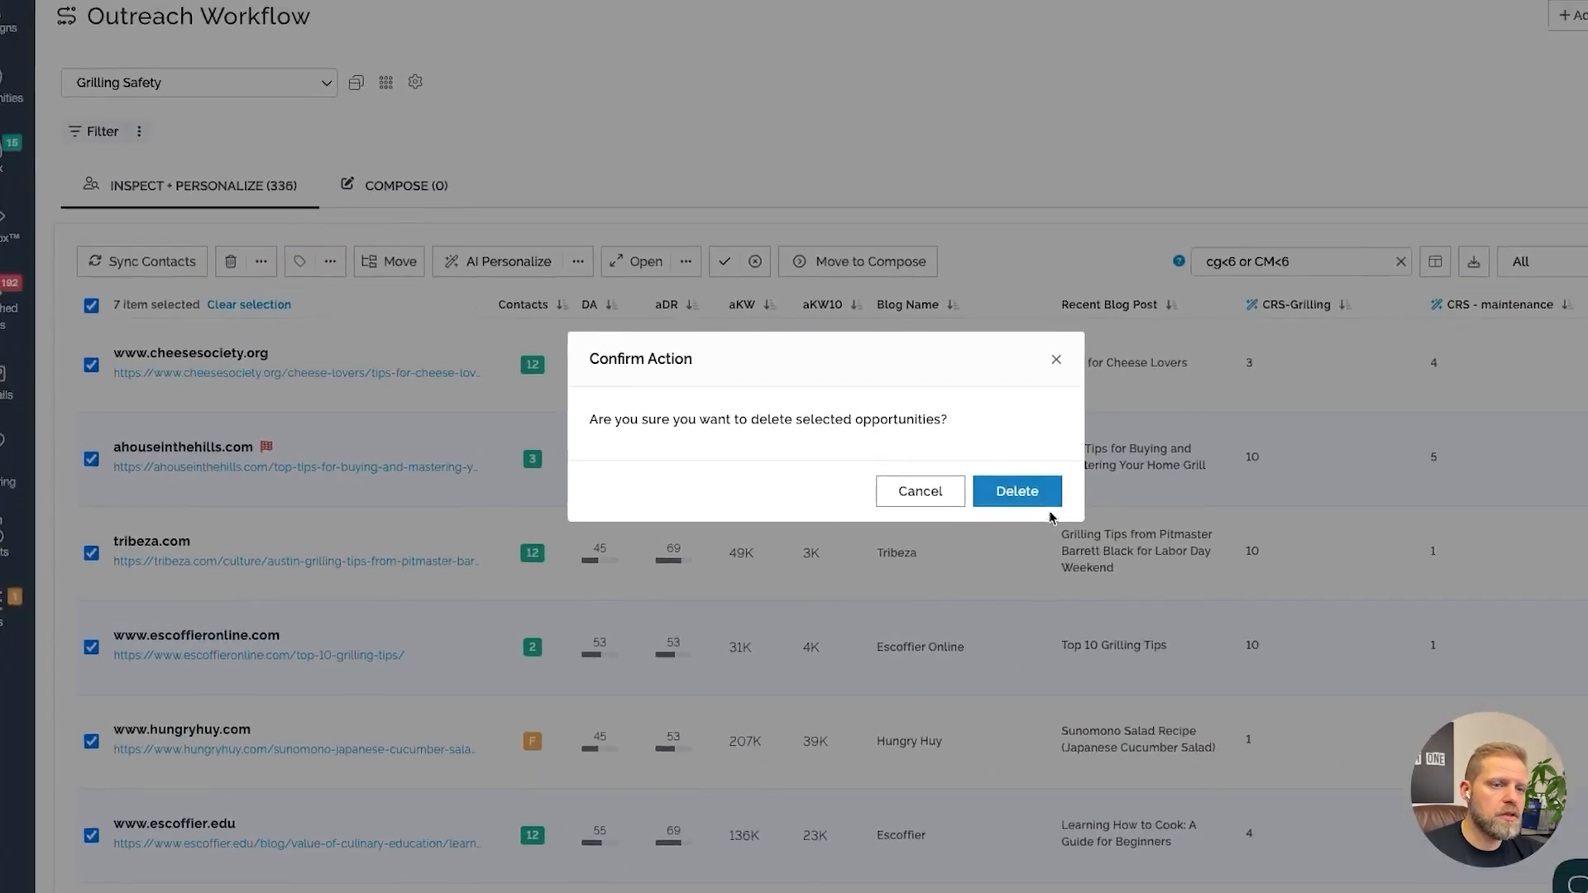
click(1082, 476)
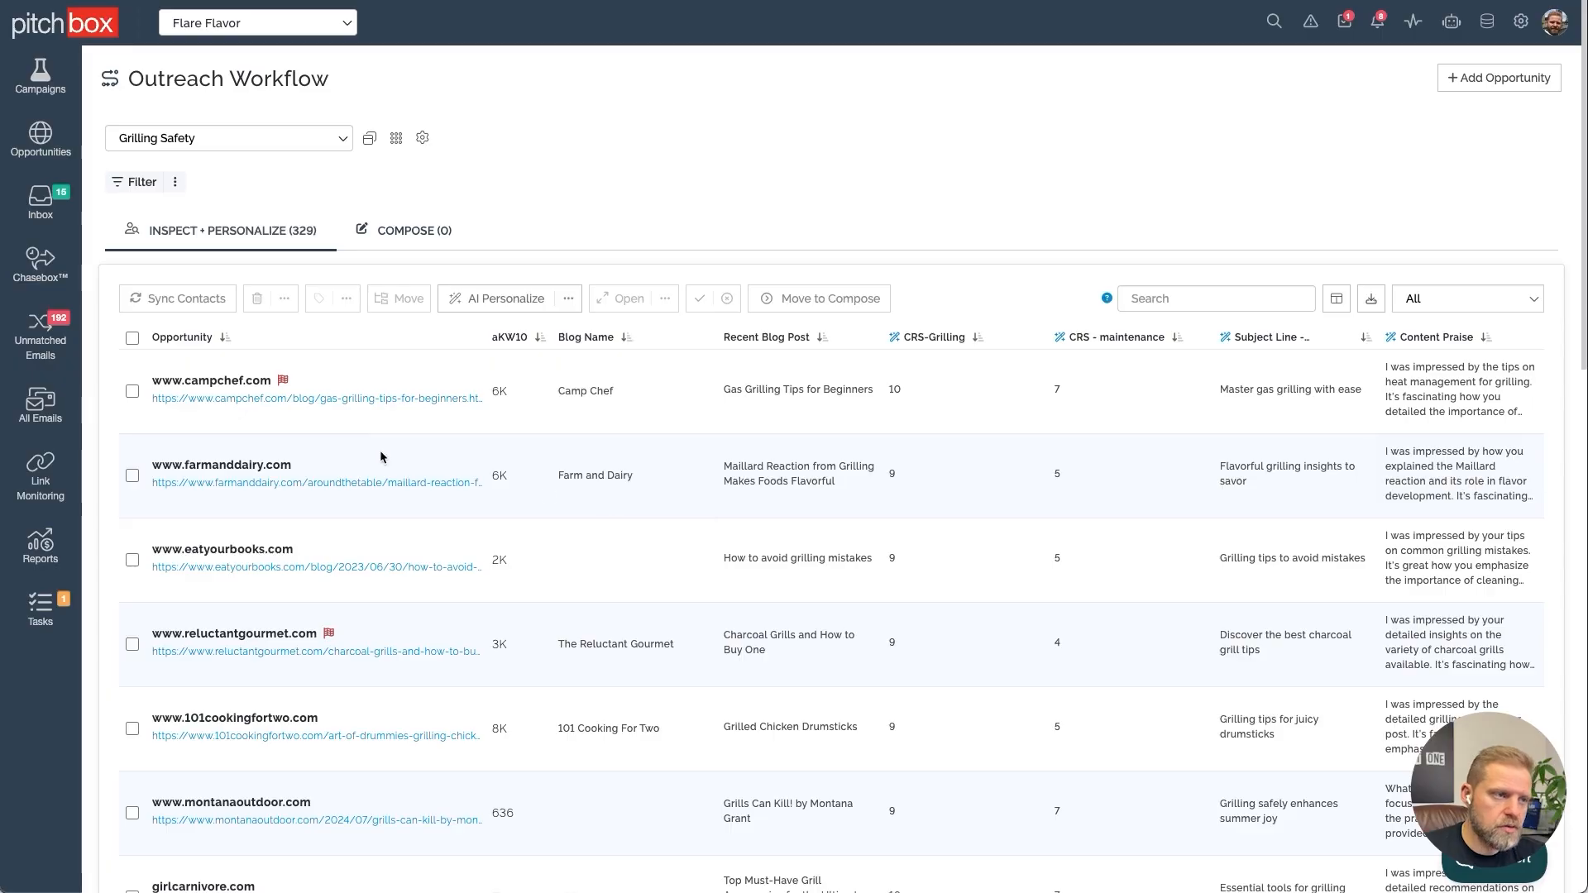
Open the farmanddairy.com opportunity, review its contacts, and submit it to Compose
click(397, 469)
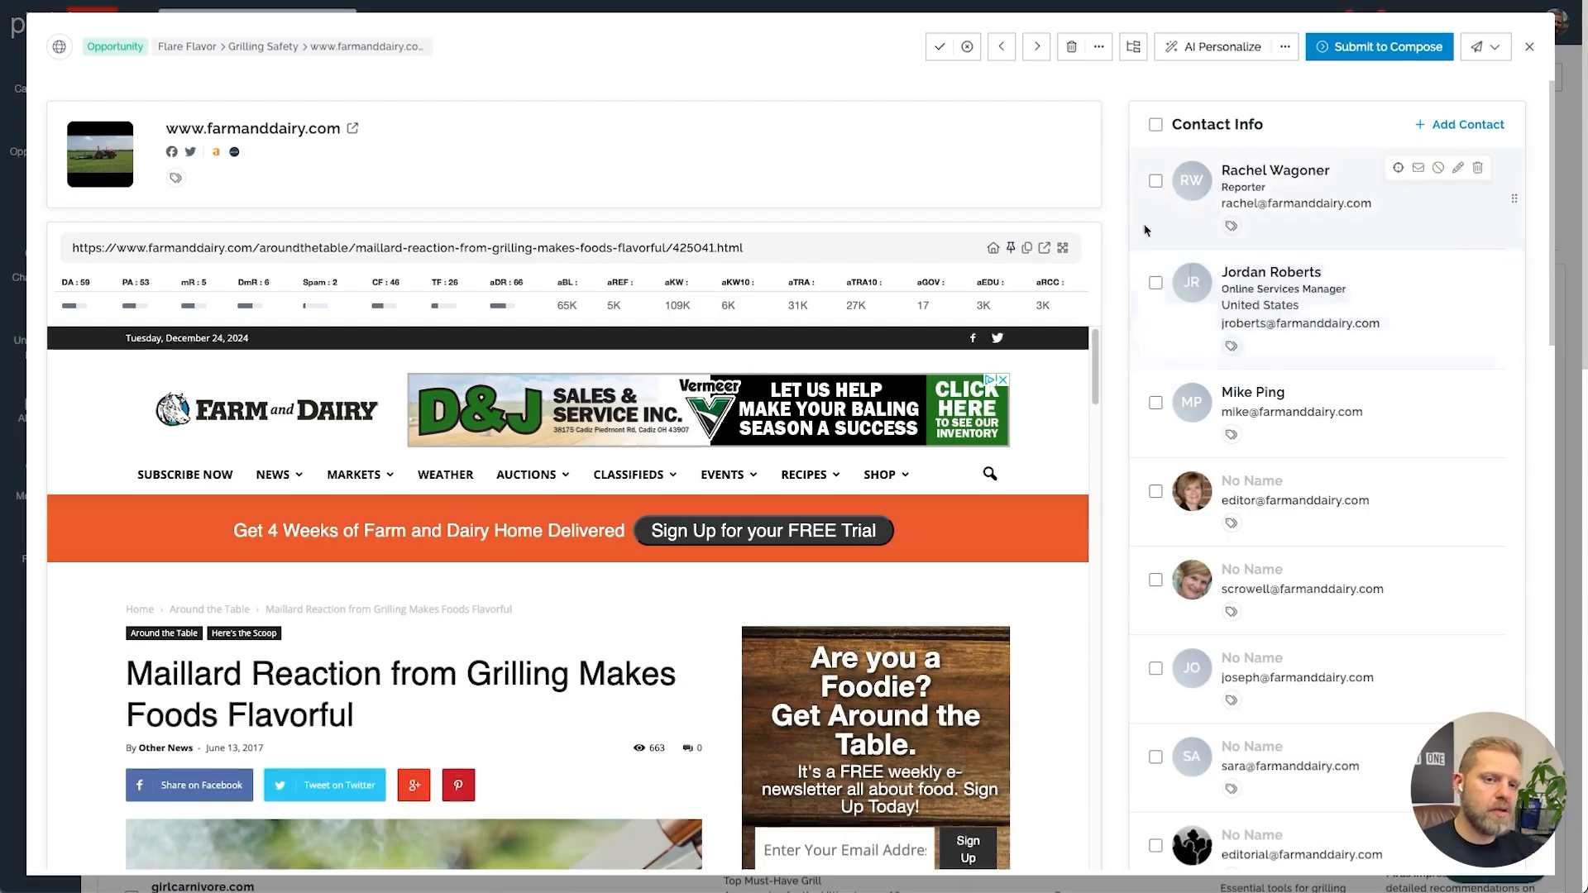
click(1259, 213)
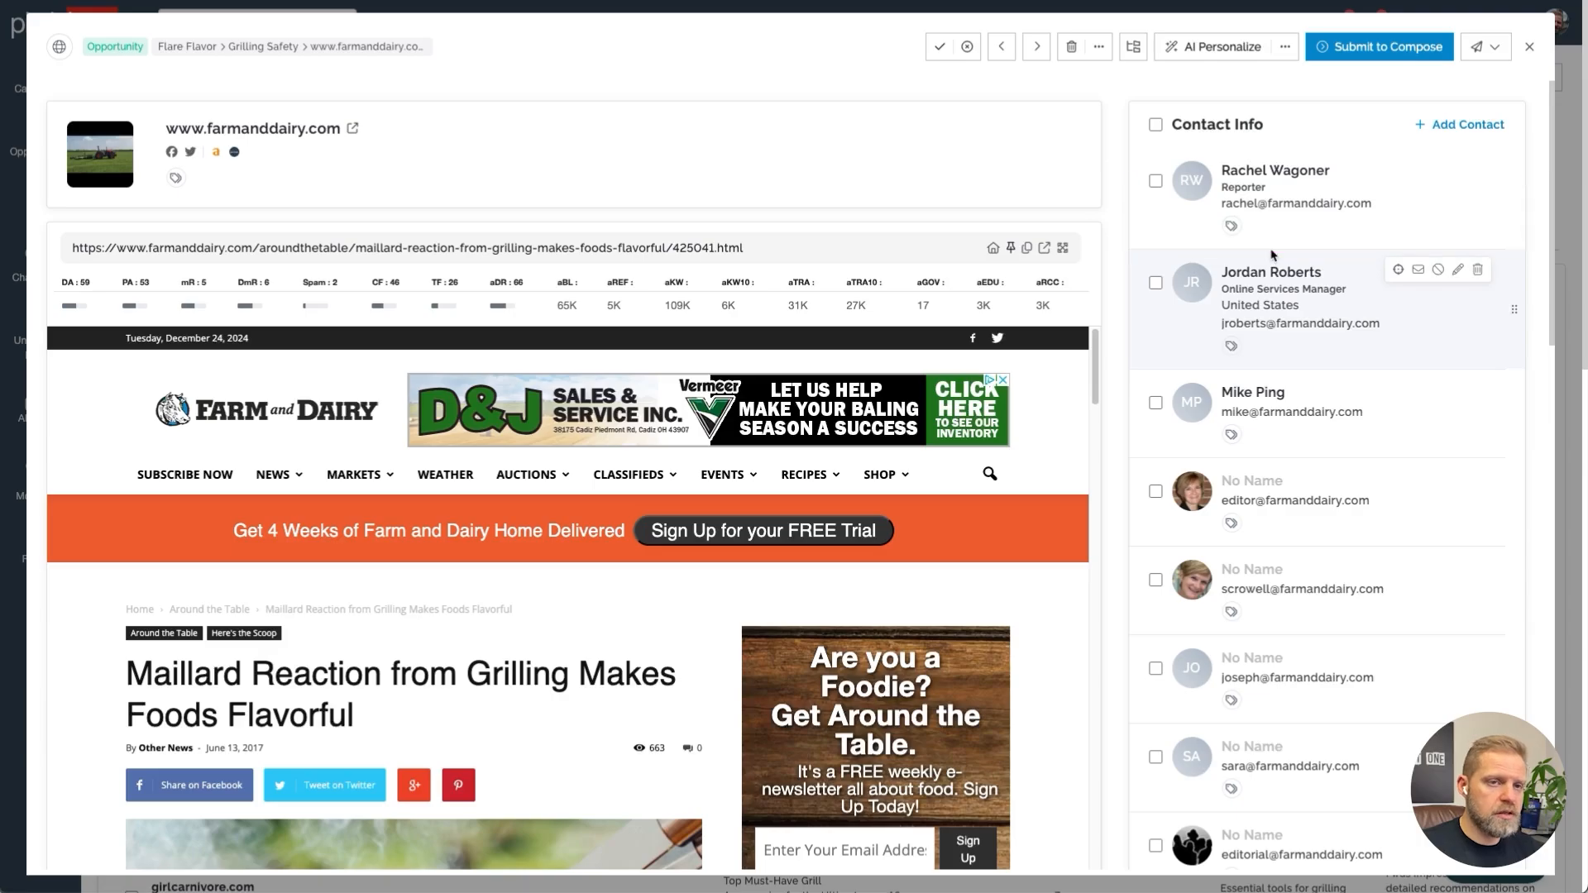
click(1350, 315)
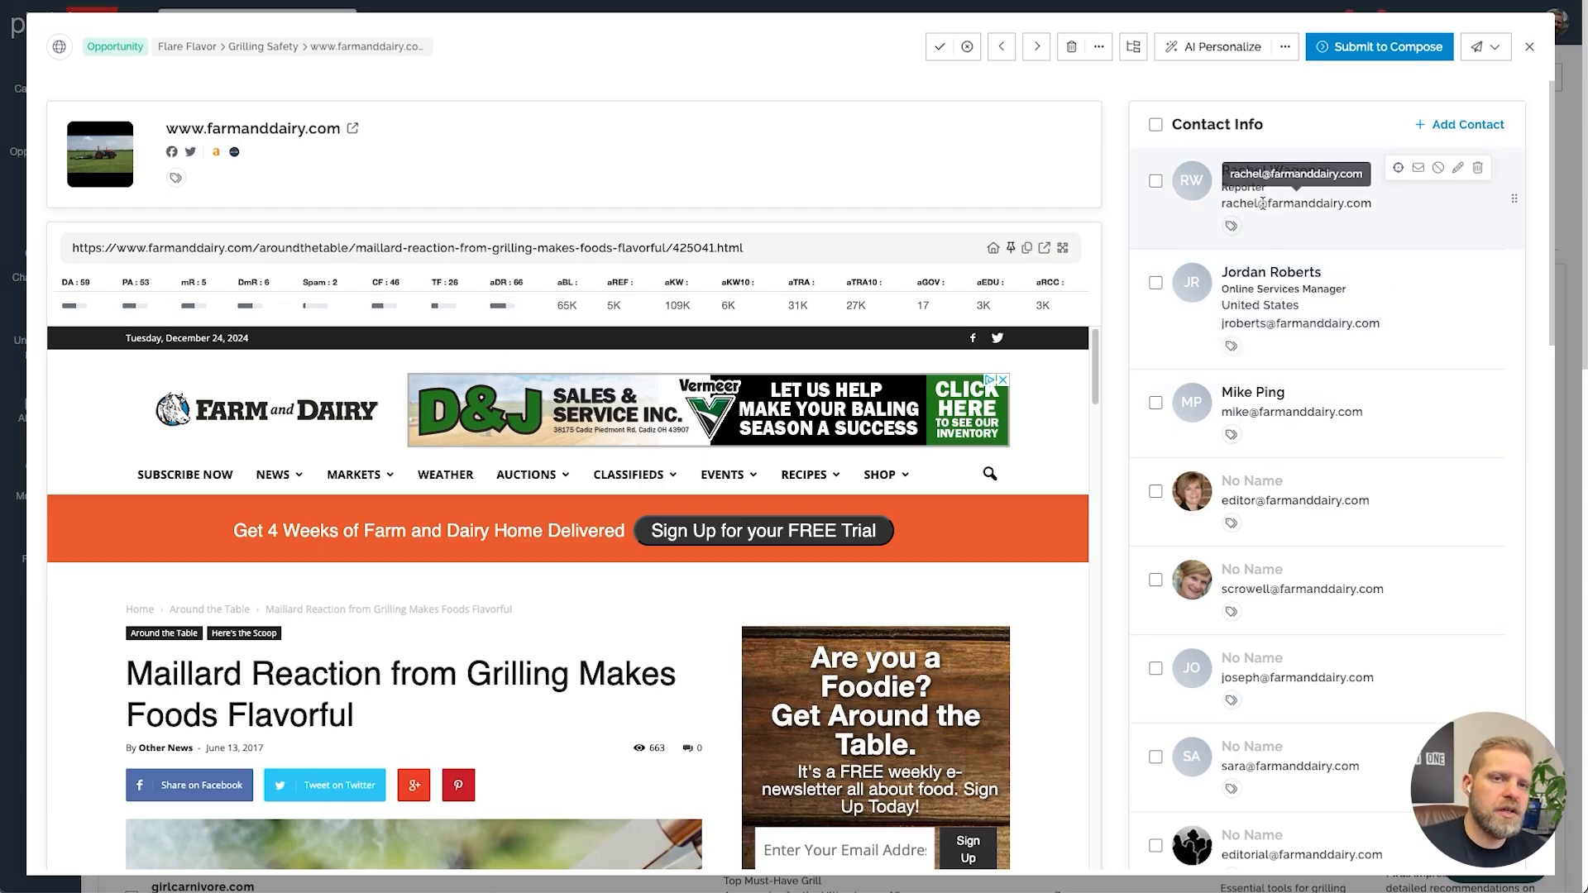
click(1389, 50)
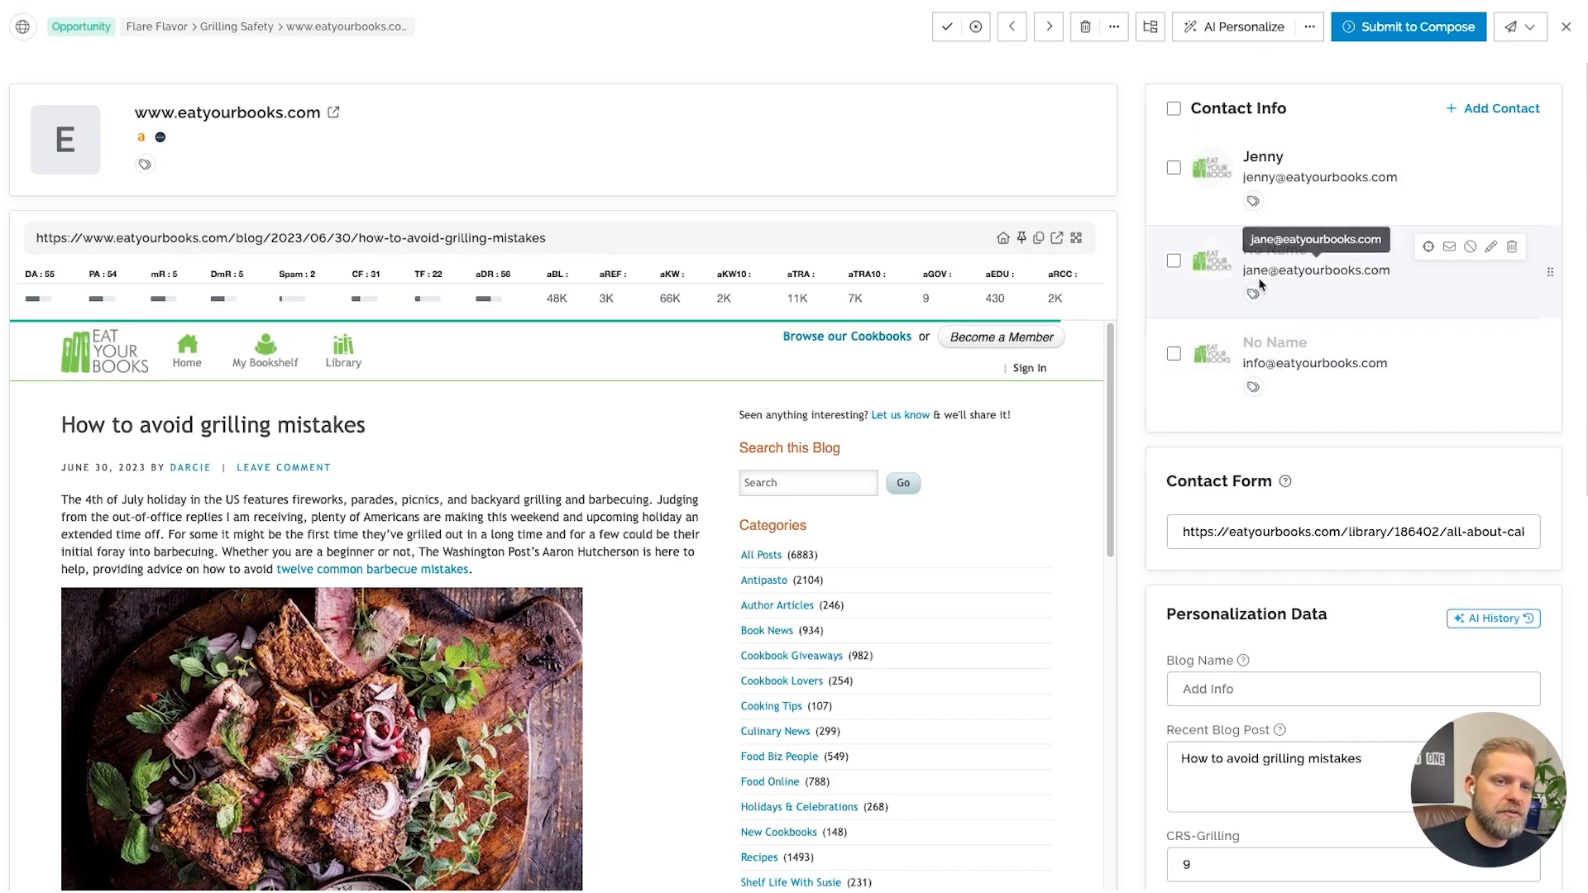
Add the contact's first name to the second eatyourbooks.com contact and submit that opportunity to Compose
click(1490, 247)
click(704, 392)
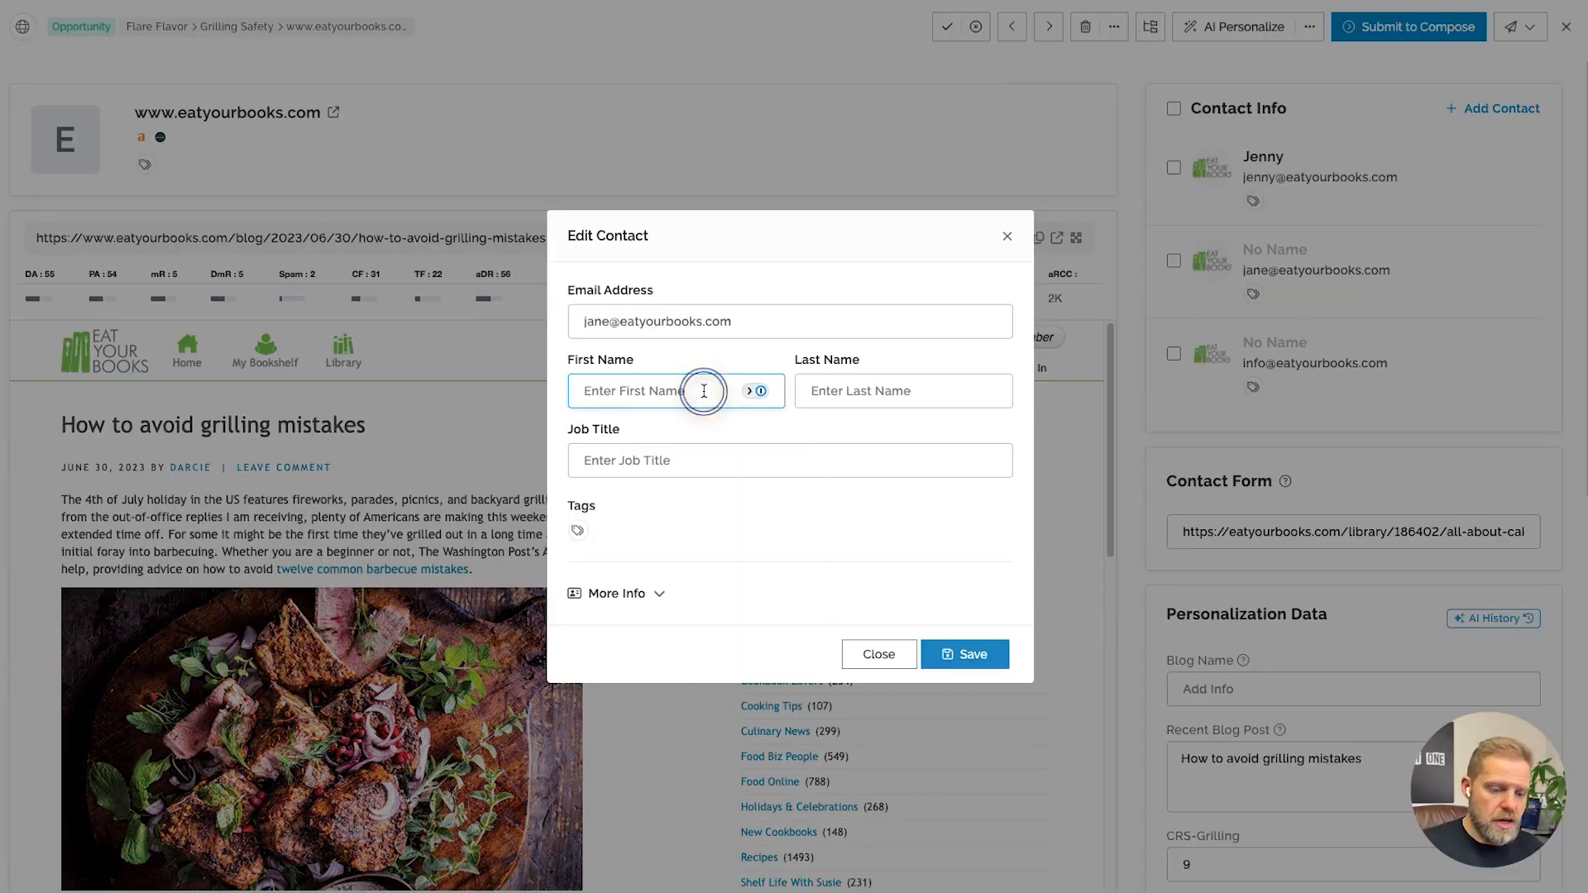
text(Jane)
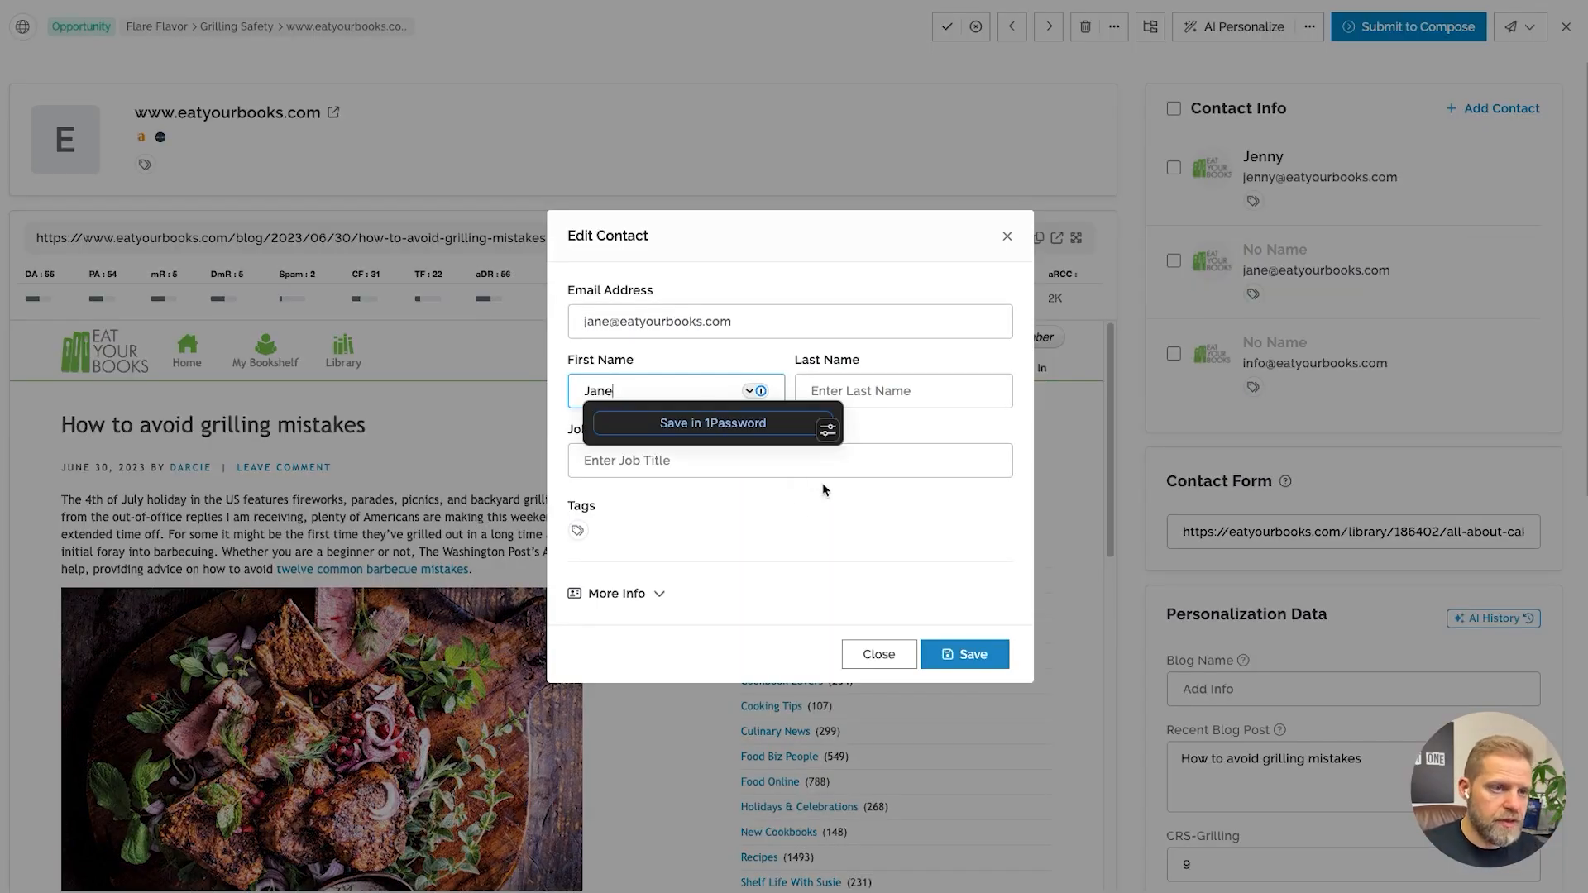
click(928, 659)
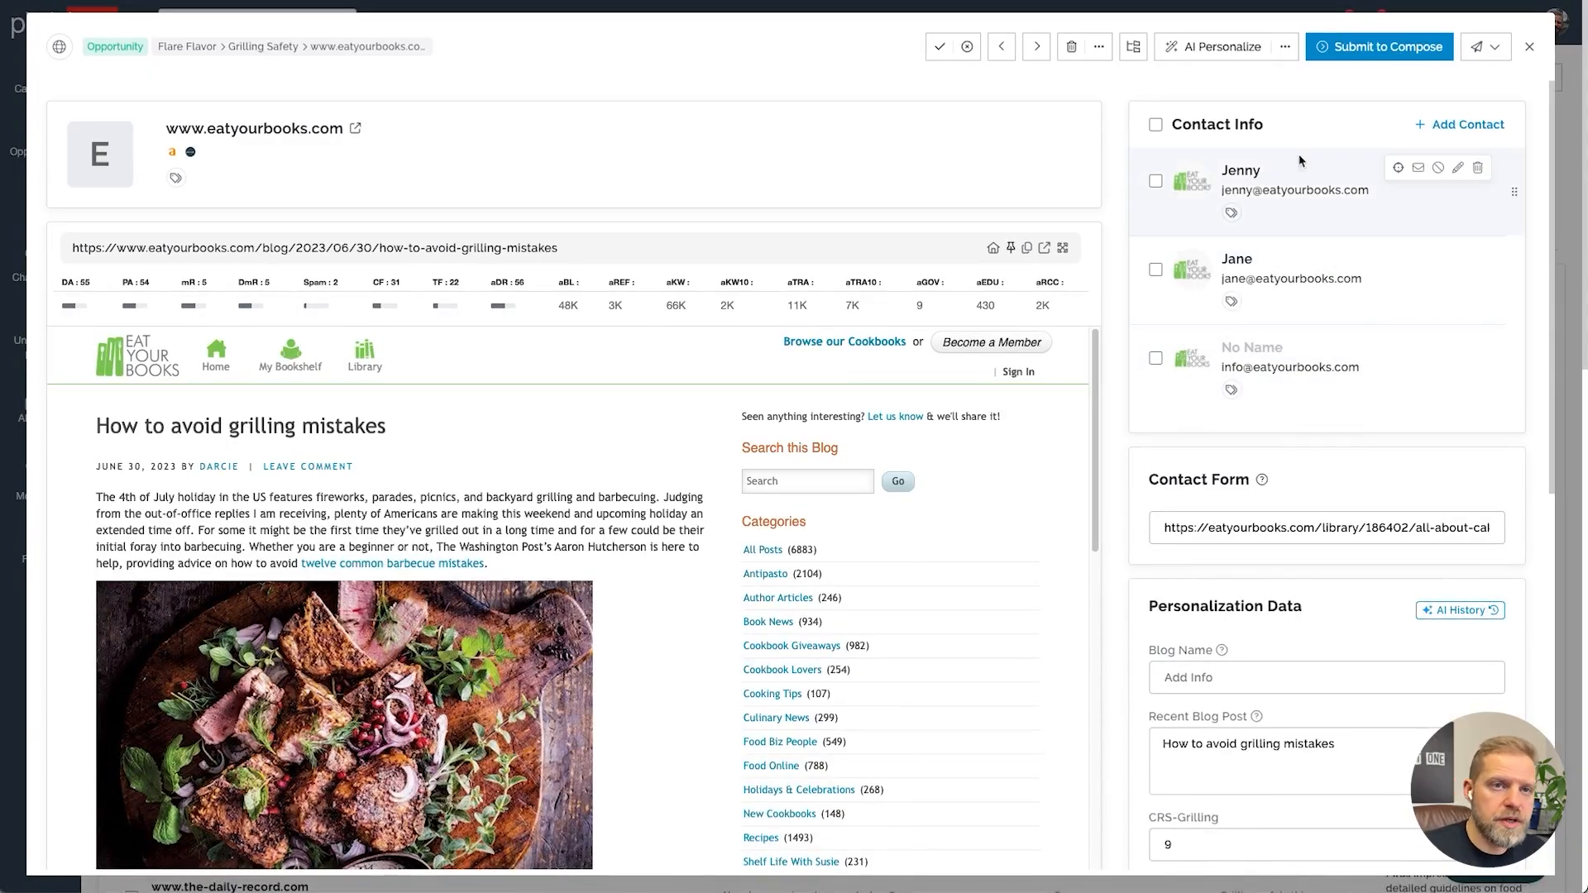
click(1374, 51)
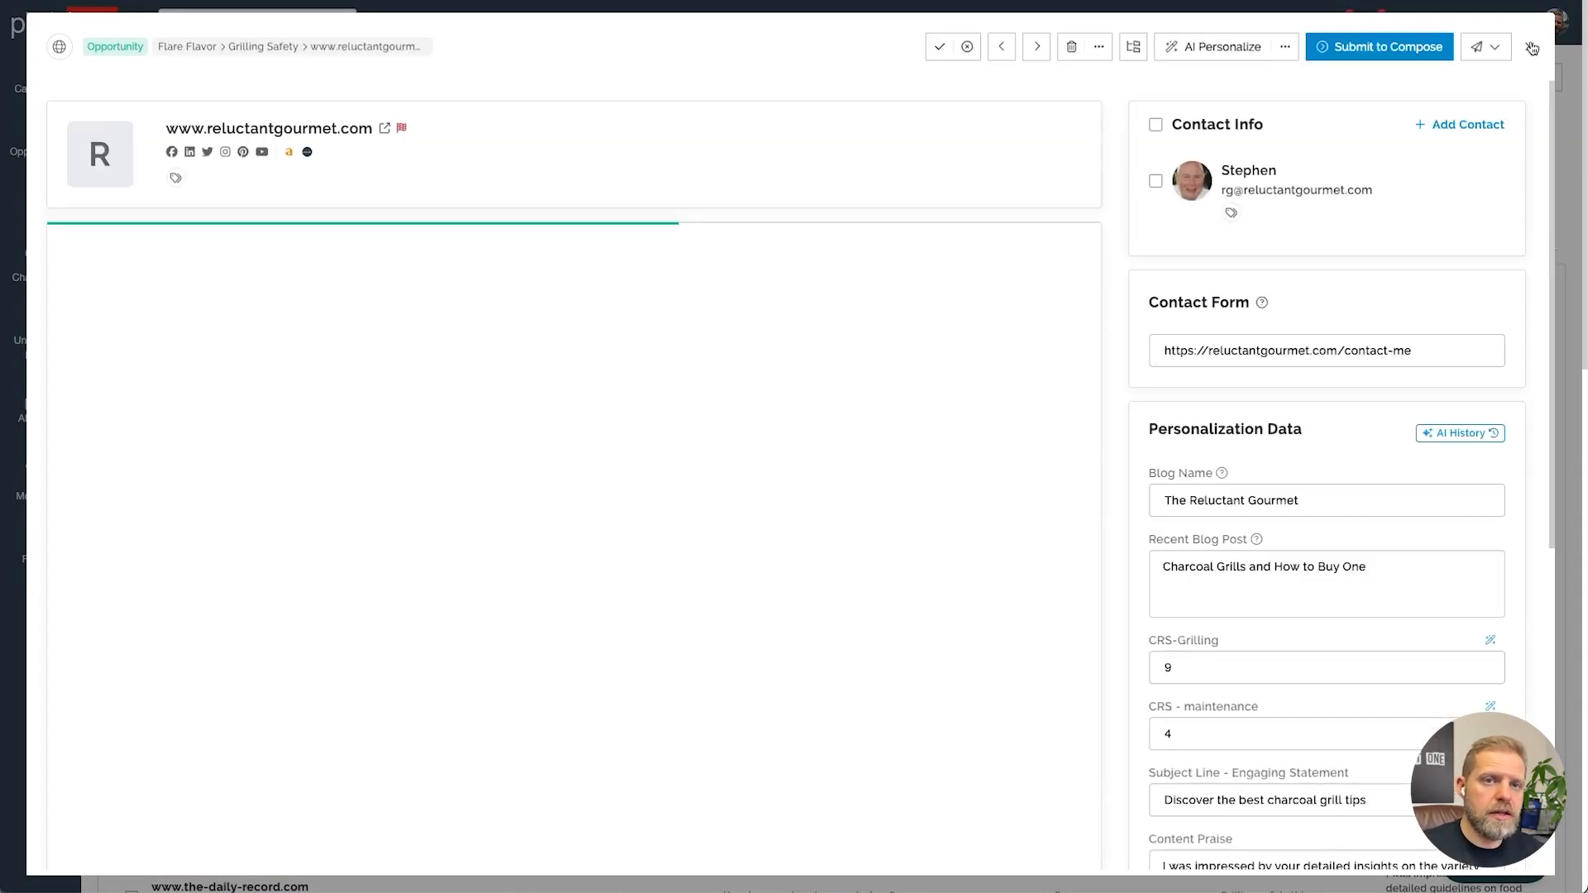
In the campaign's templates settings, add three sending email accounts to the email rotation
click(1532, 48)
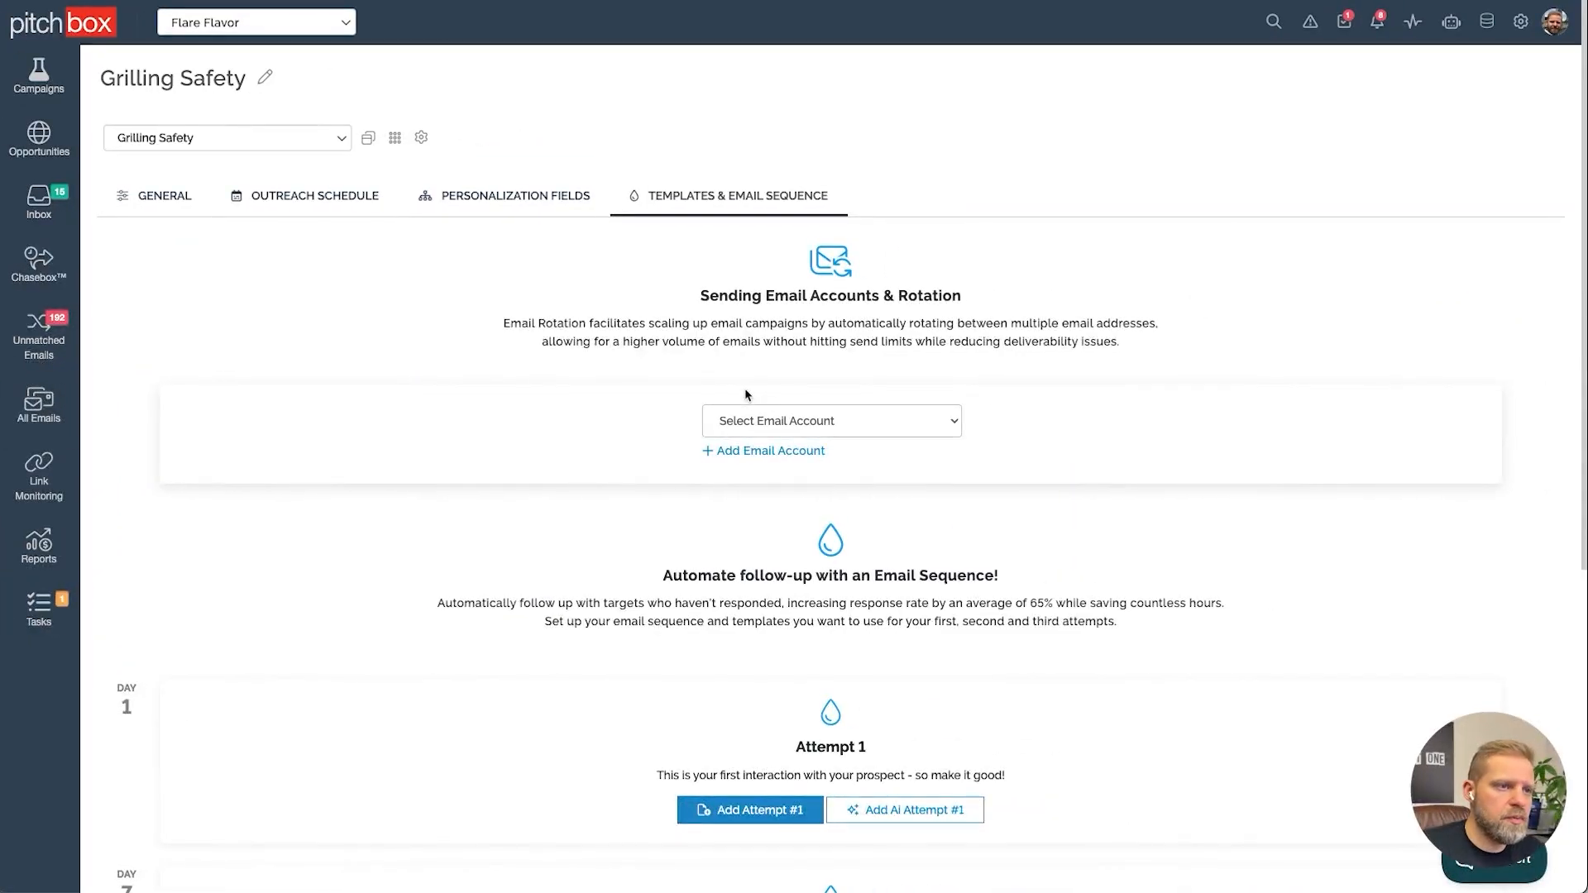
scroll(745, 395, down, 1)
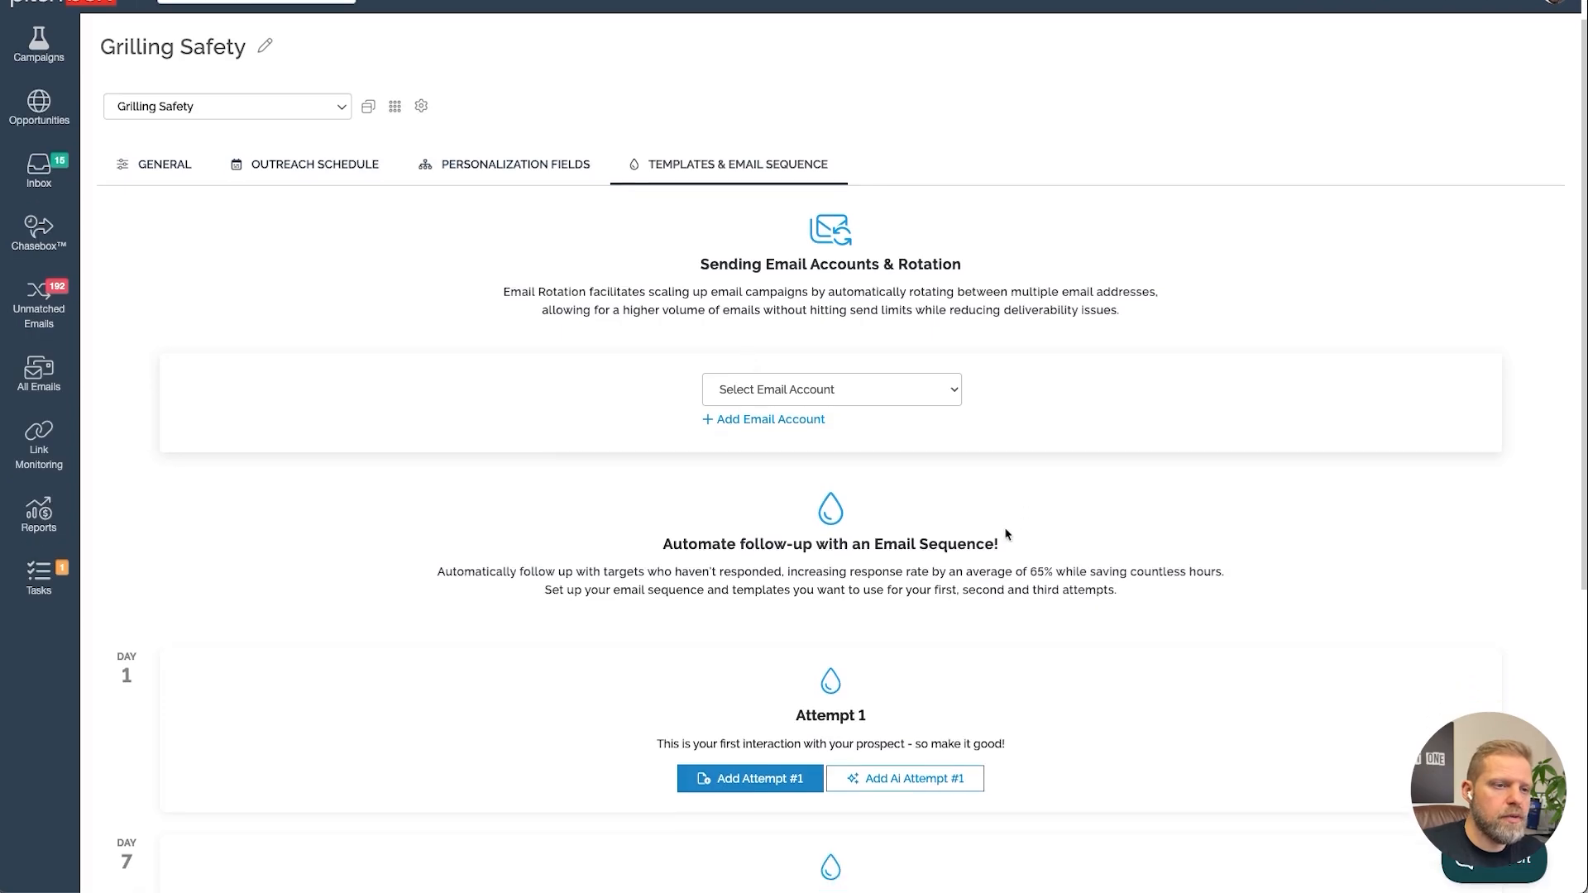
click(834, 381)
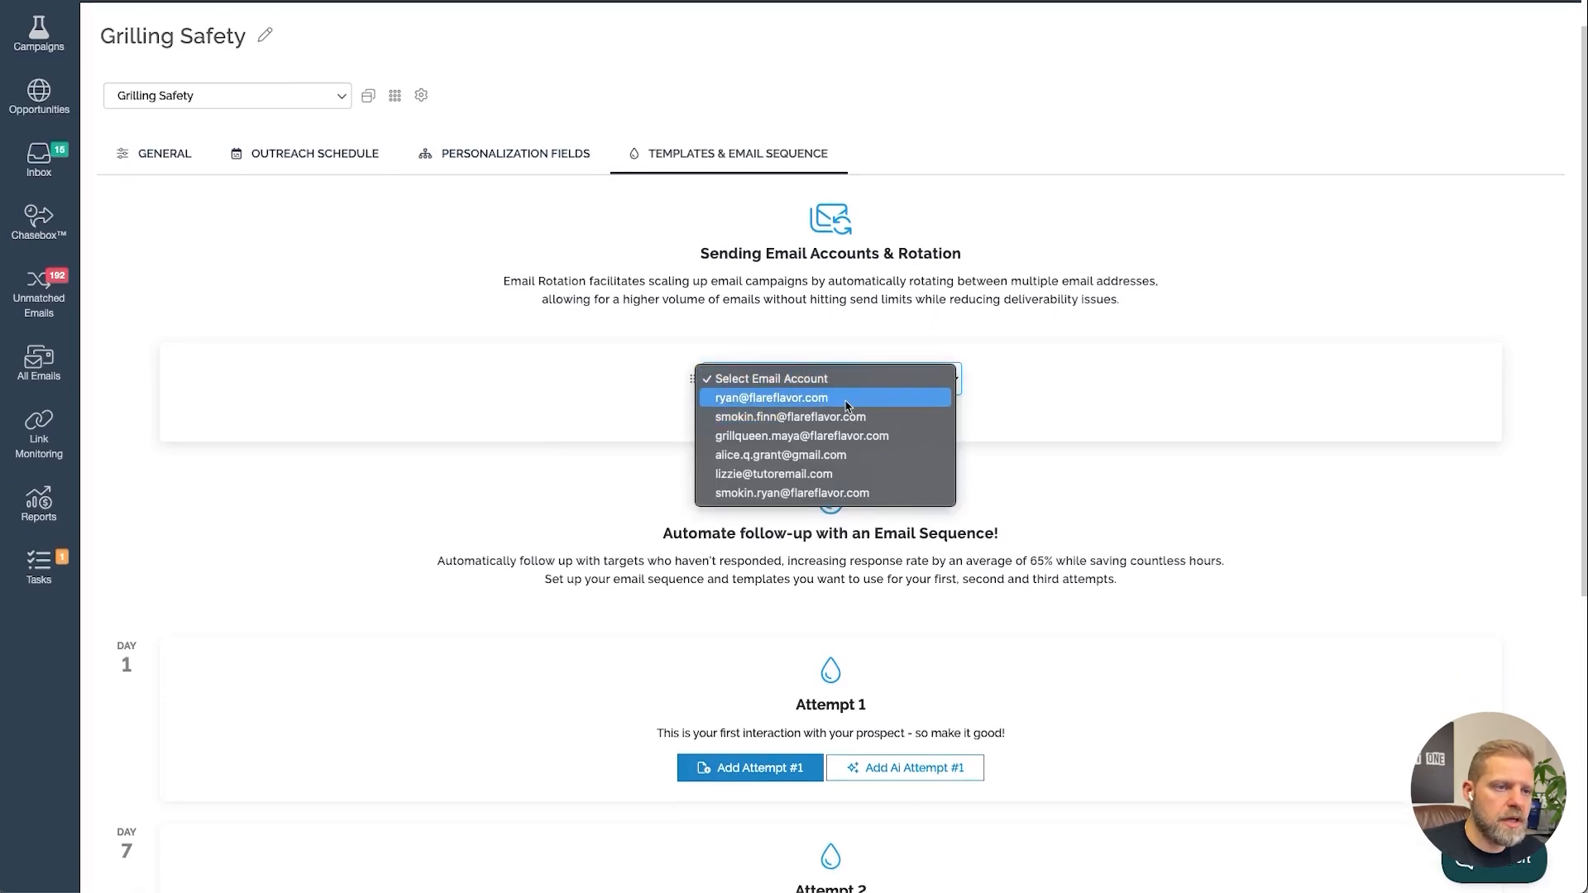
click(851, 403)
click(805, 412)
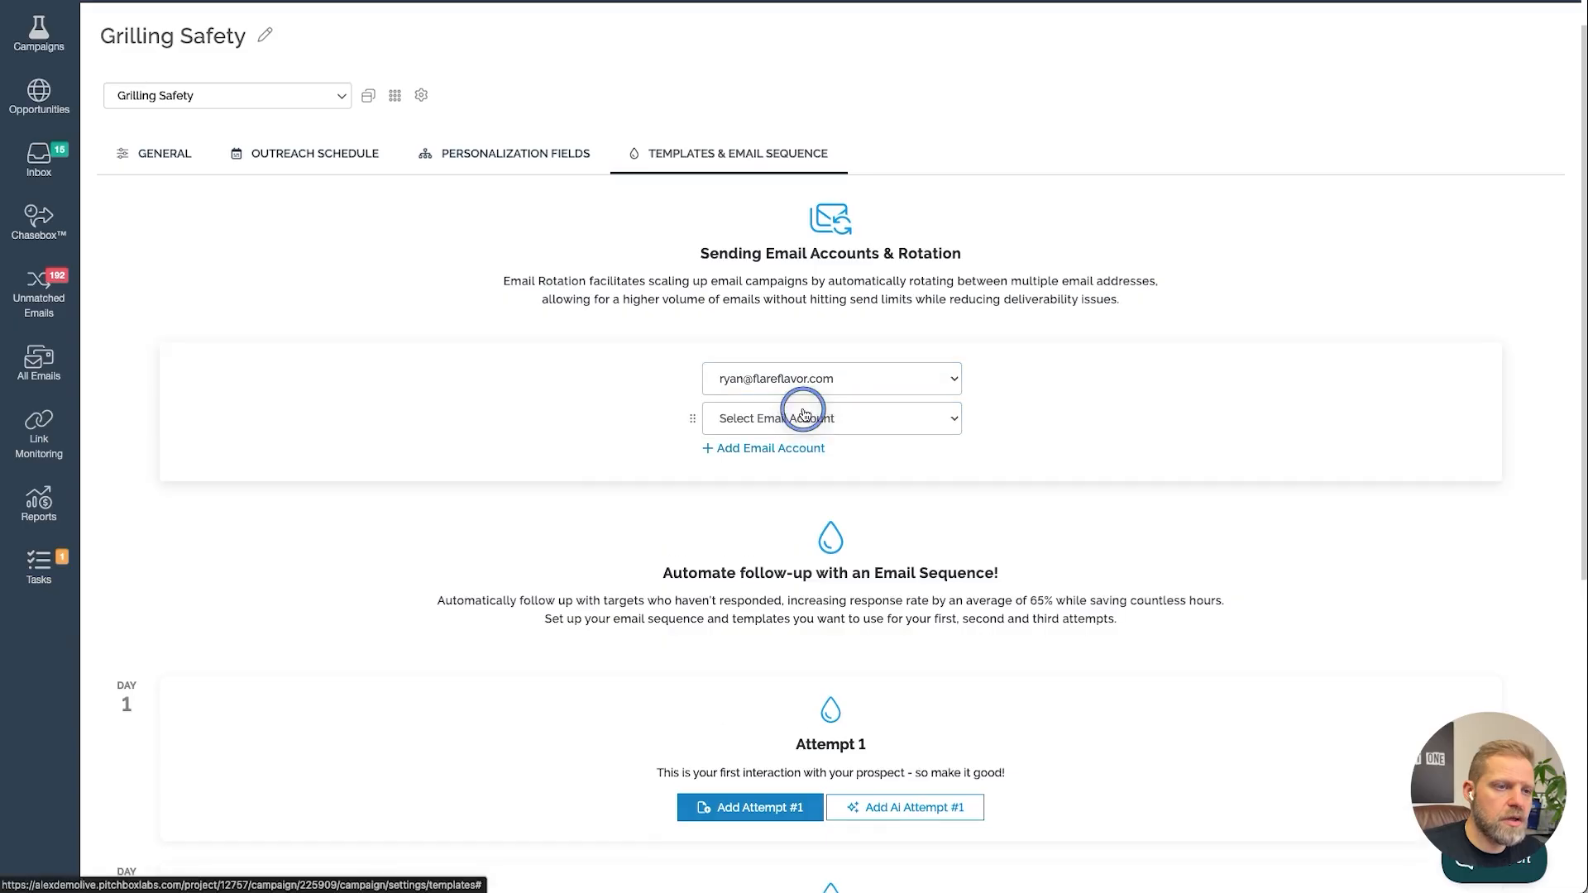
click(856, 419)
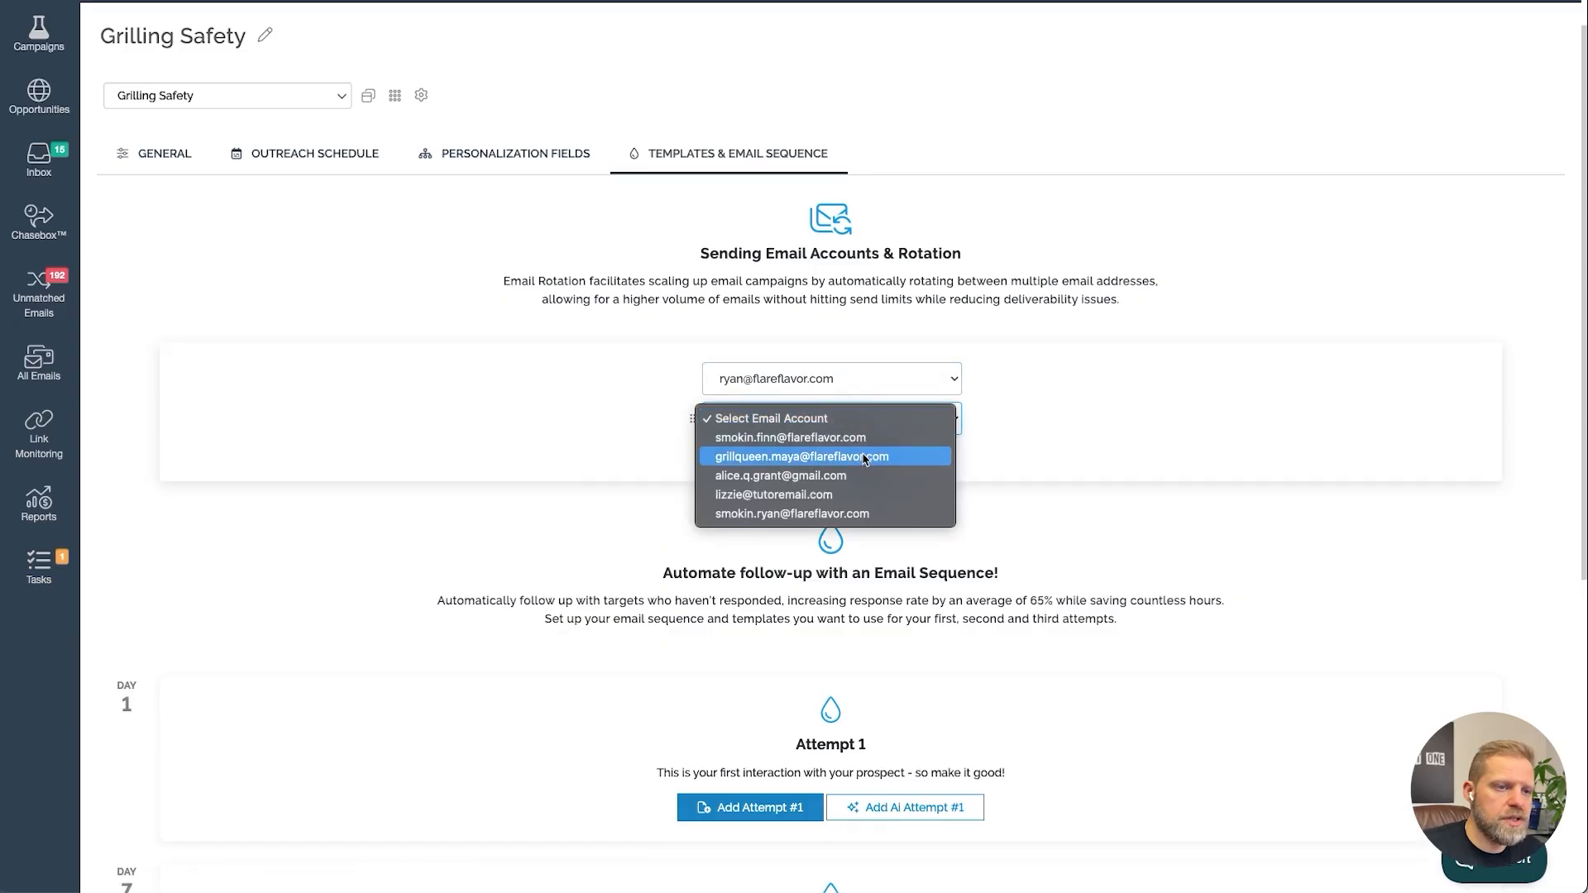
click(863, 456)
click(745, 447)
click(758, 460)
click(794, 477)
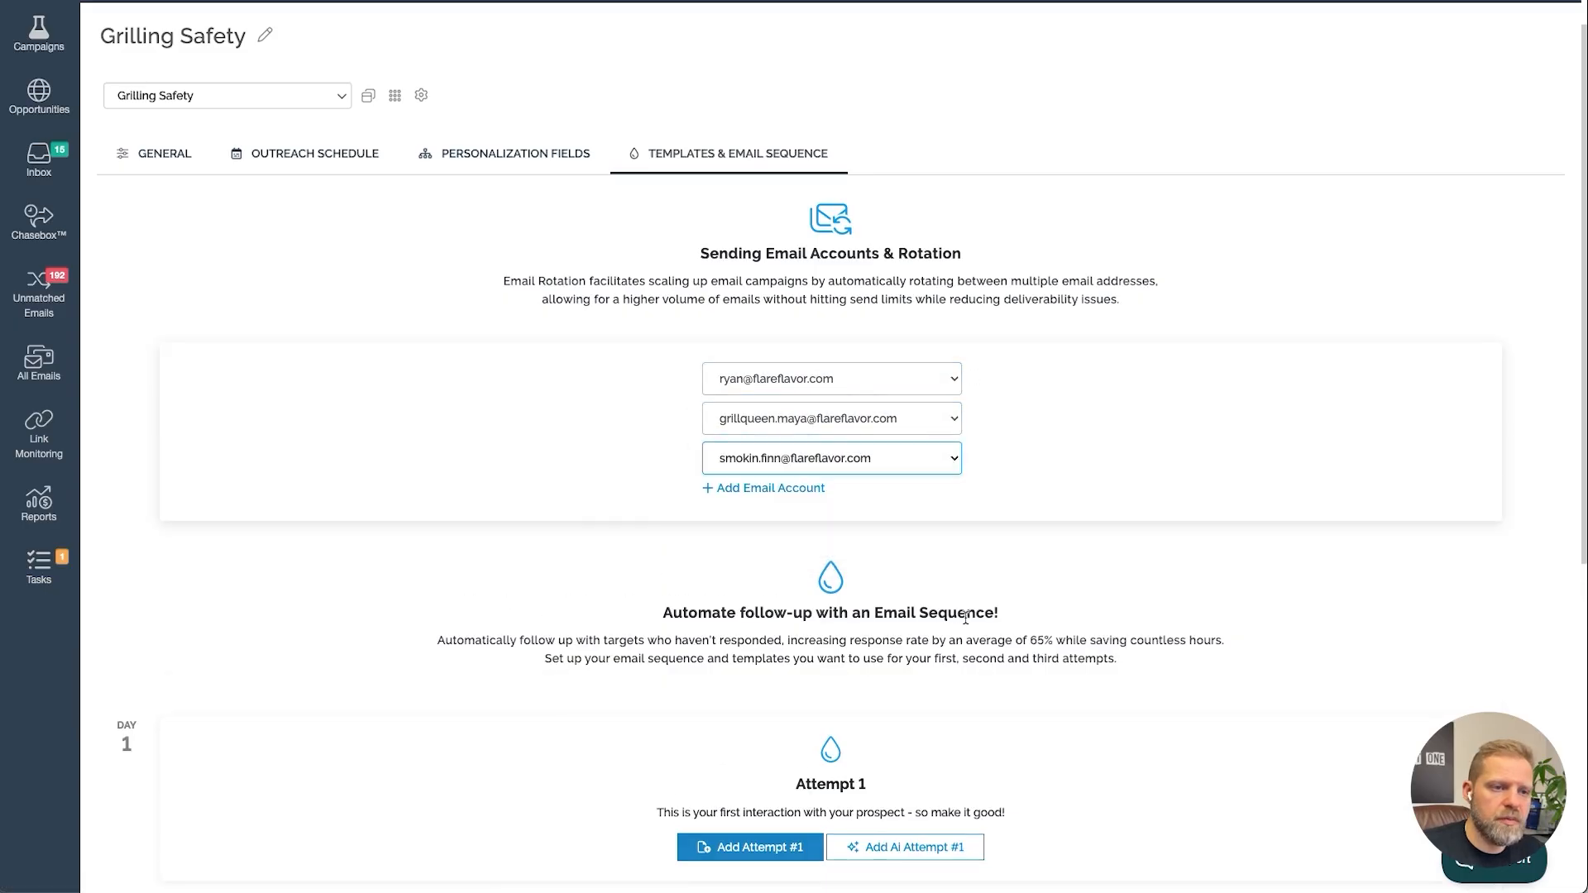
Start the first email attempt and open the AI Template Assistant with the Conversation Opener category and Generic Praise template
scroll(966, 617, down, 3)
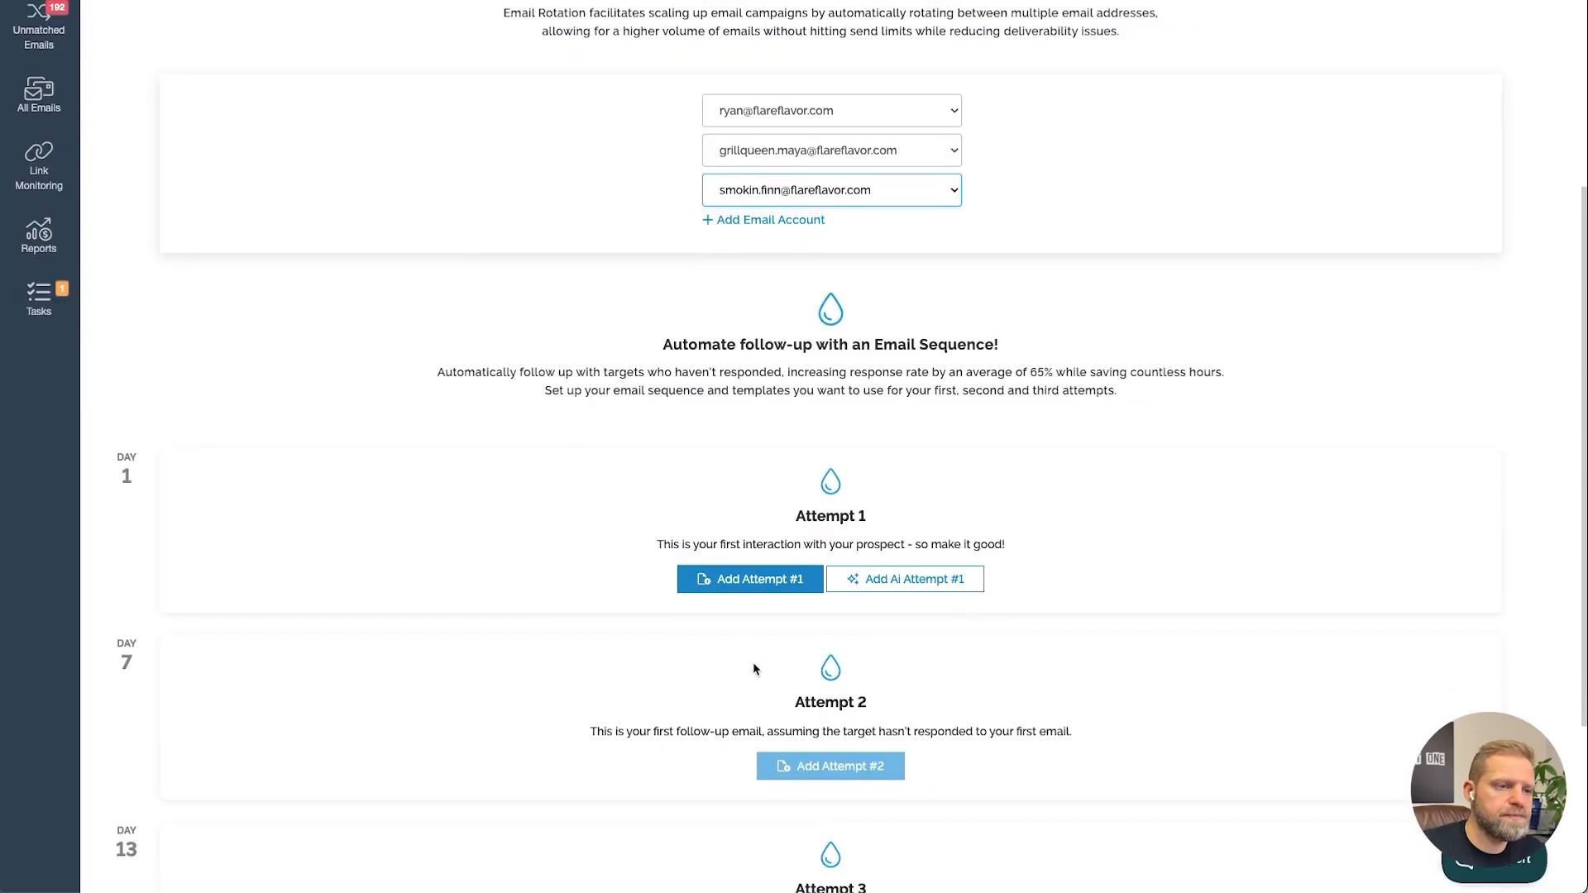
click(755, 579)
click(708, 449)
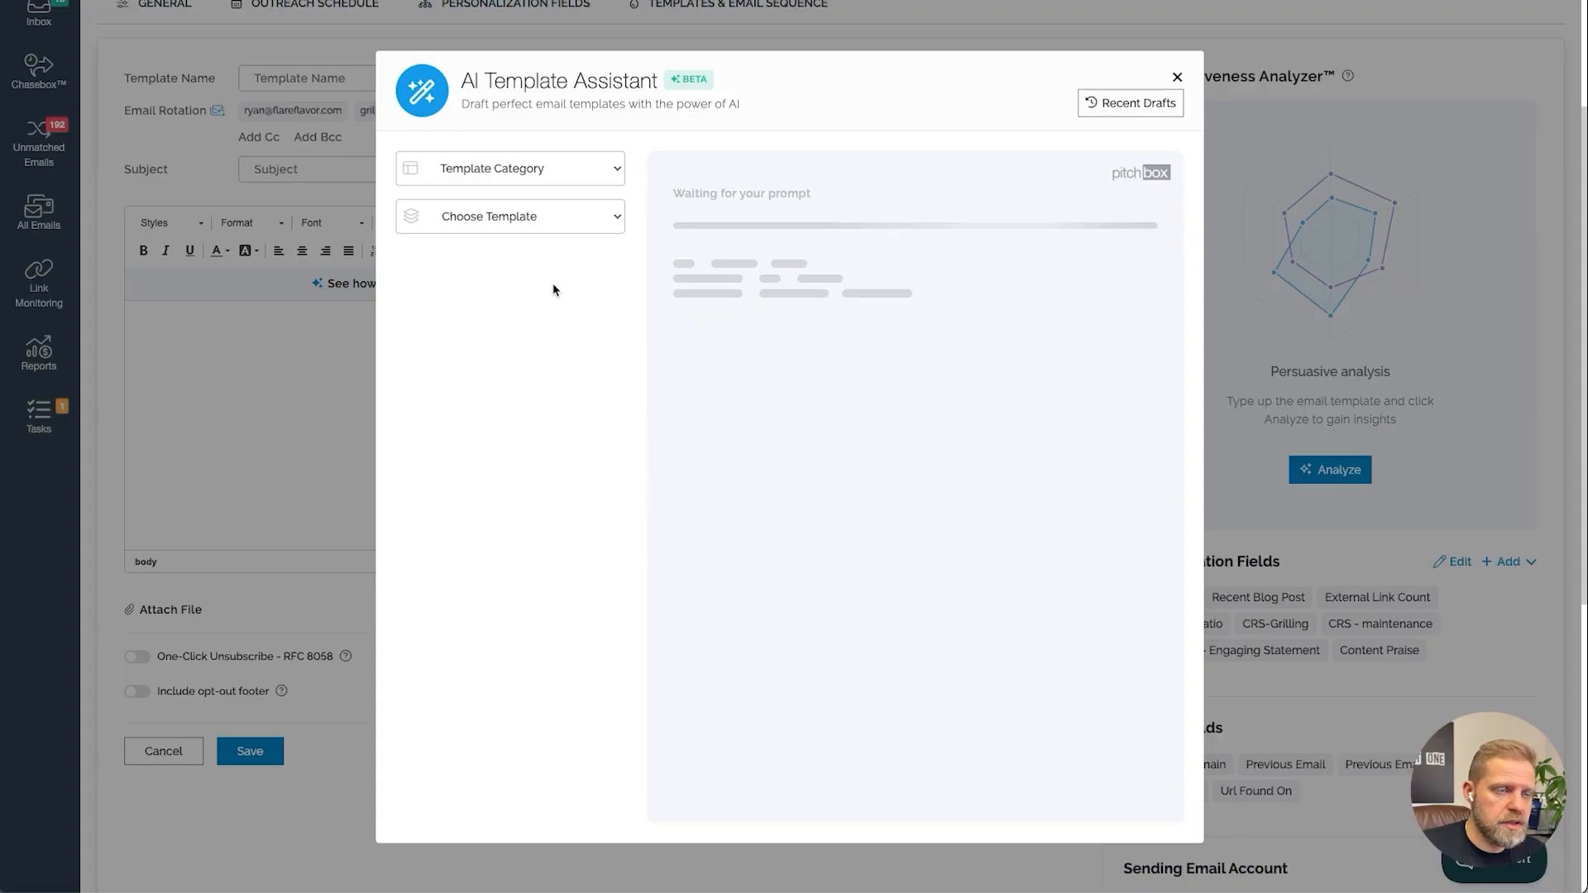
click(591, 169)
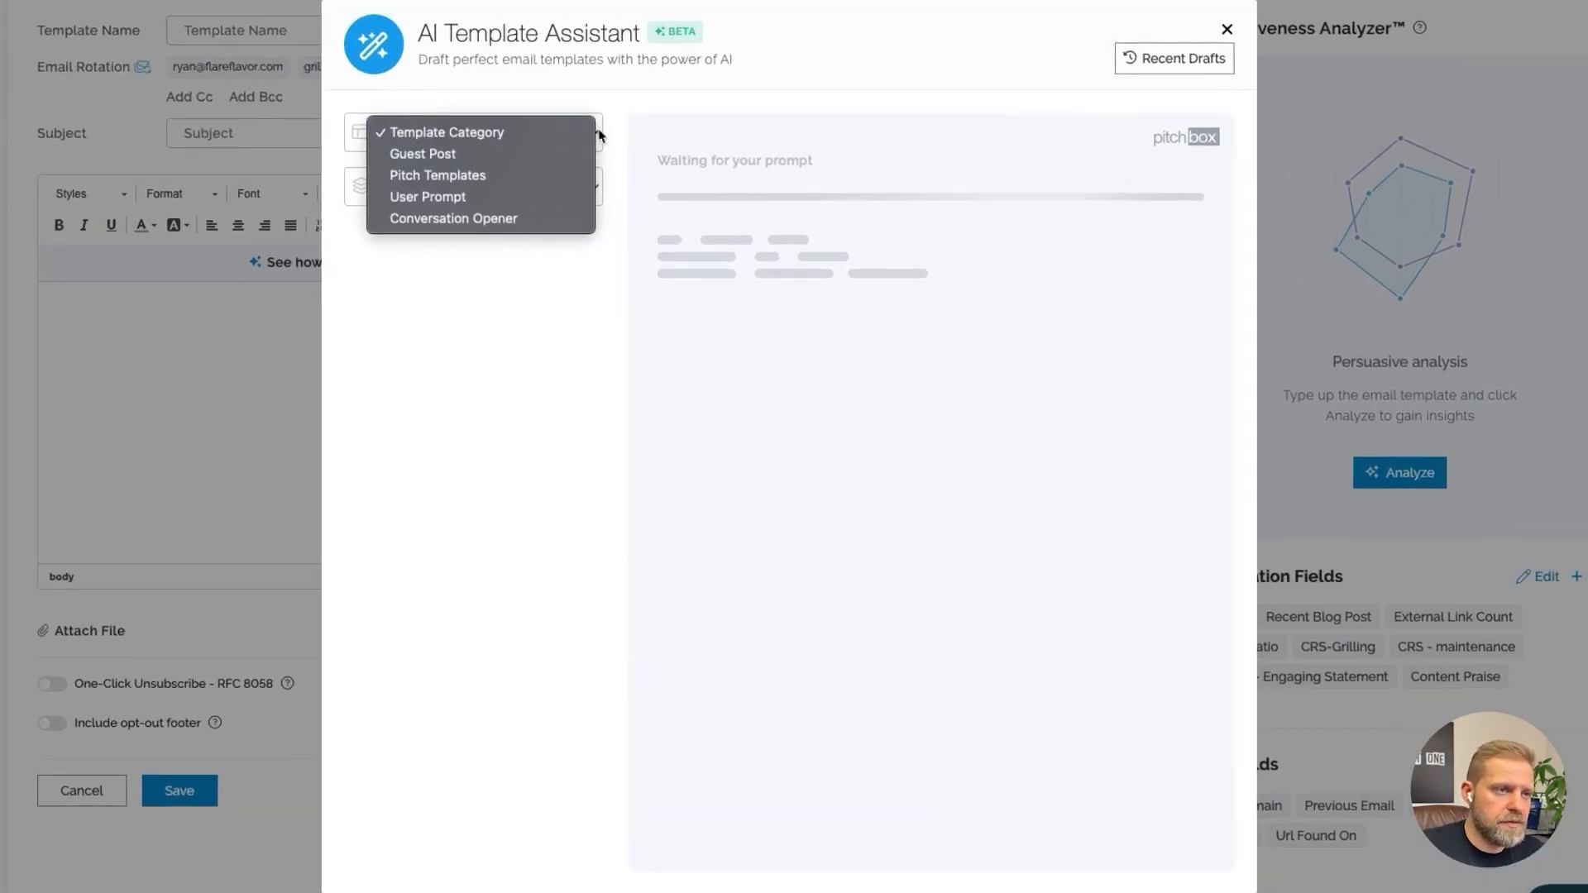
click(530, 222)
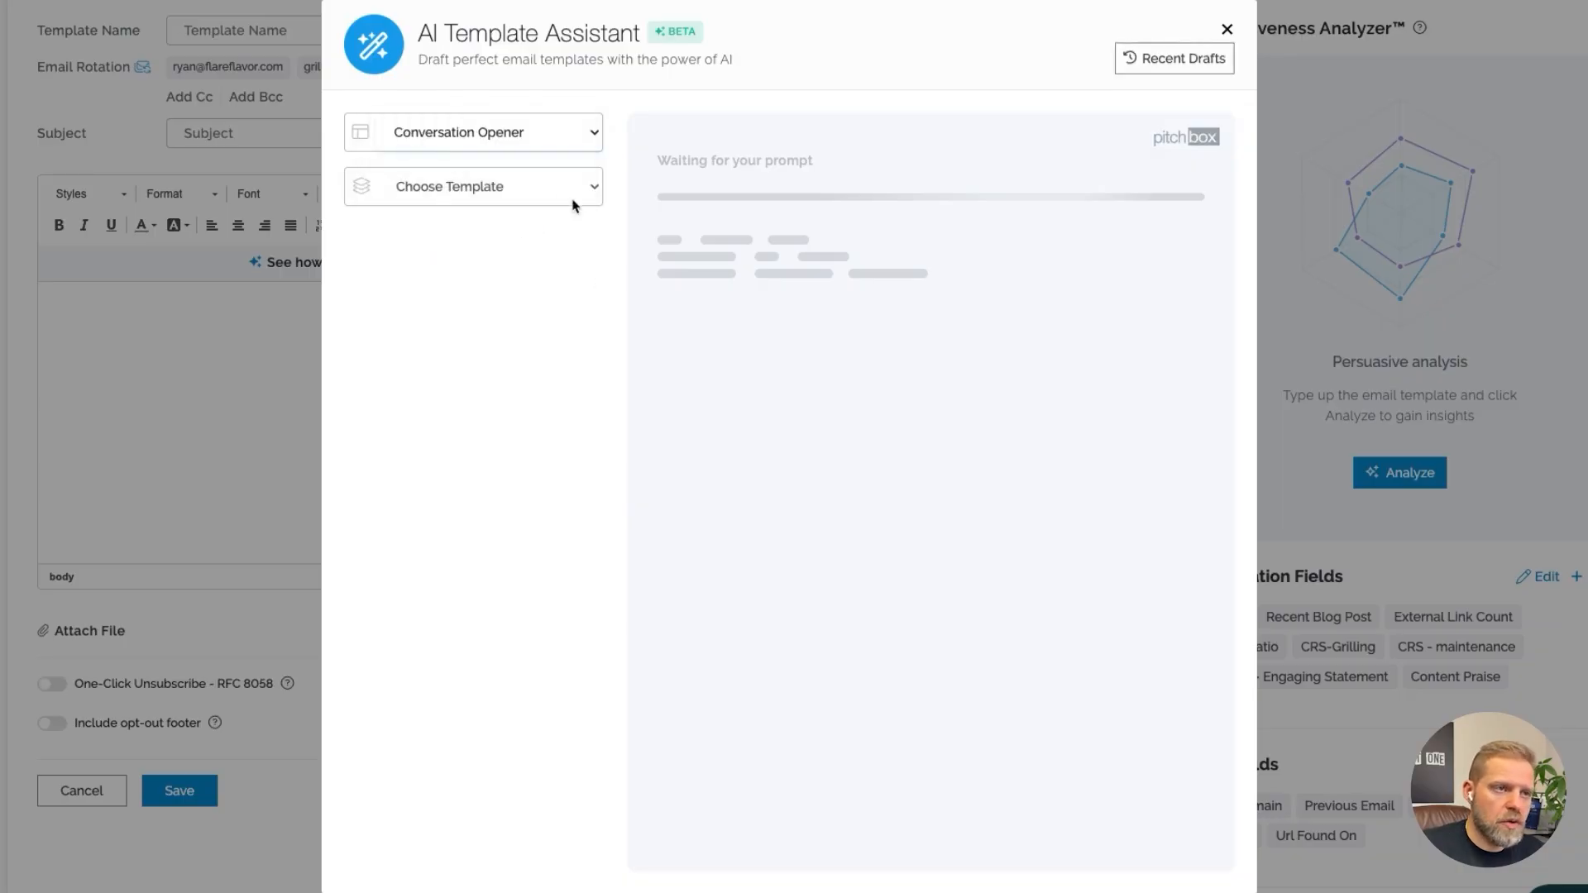
click(549, 190)
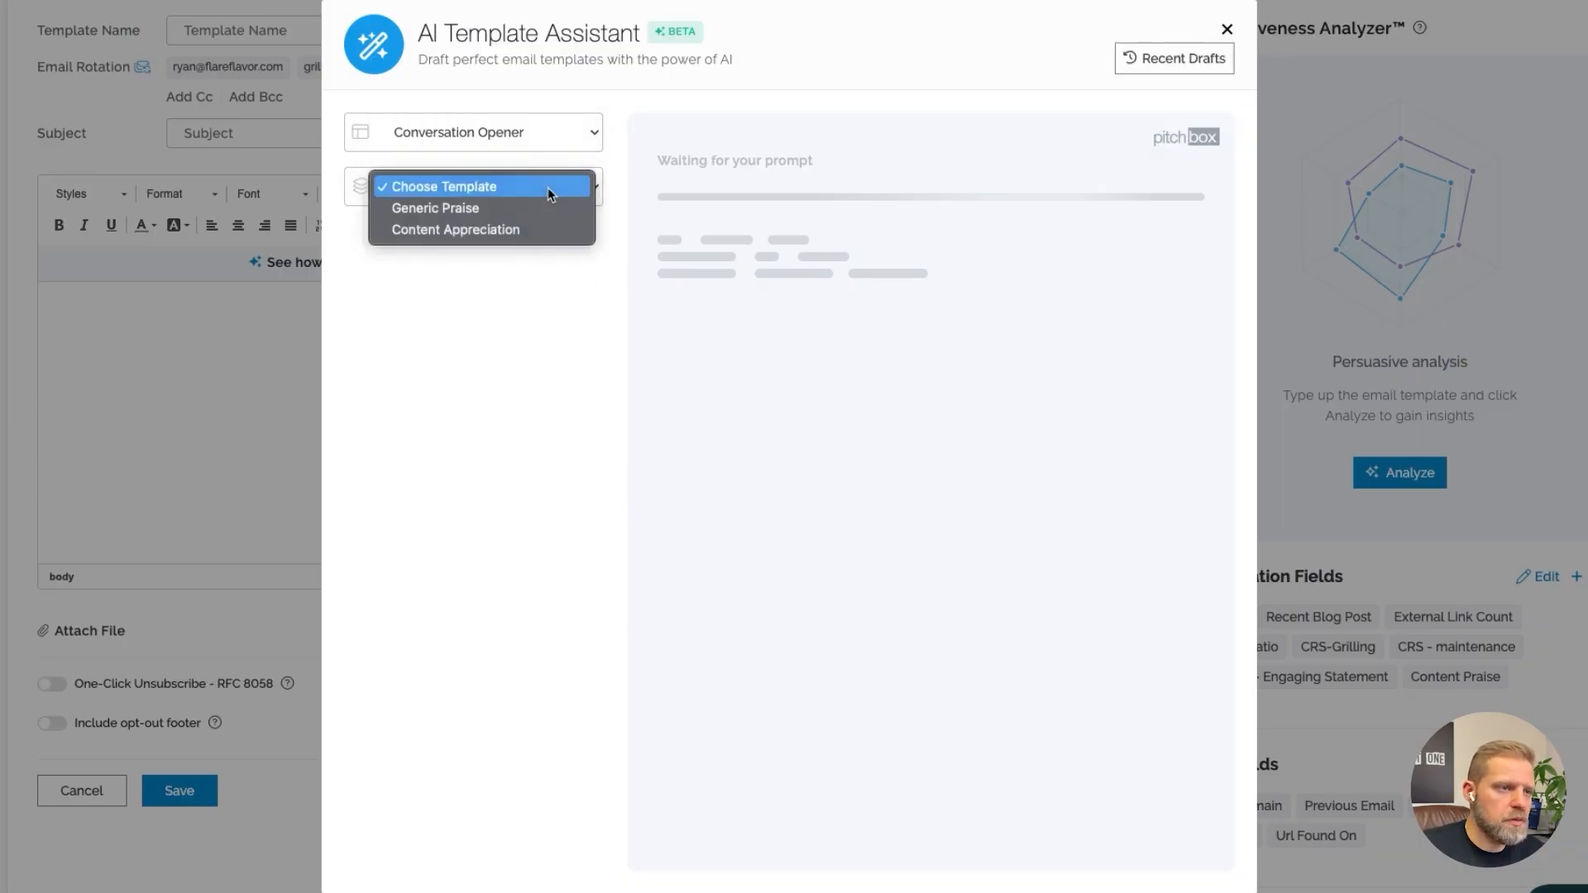
click(542, 209)
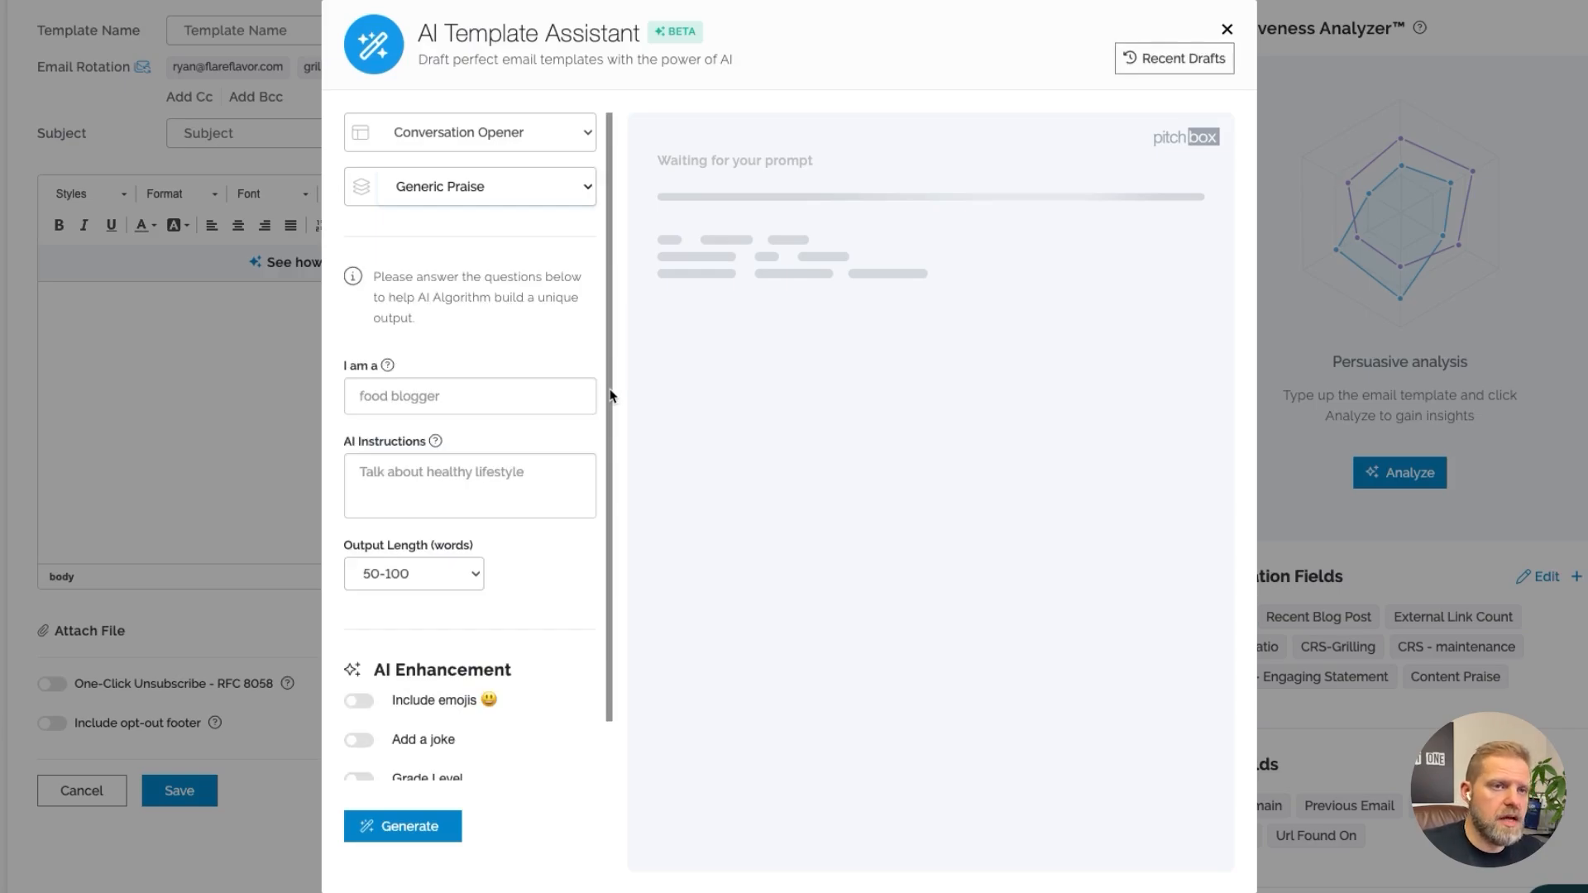
Set "I am a" to grilling expert, instructions to "praise author for great content on the topic of grilling", and length 200-400 words
click(485, 396)
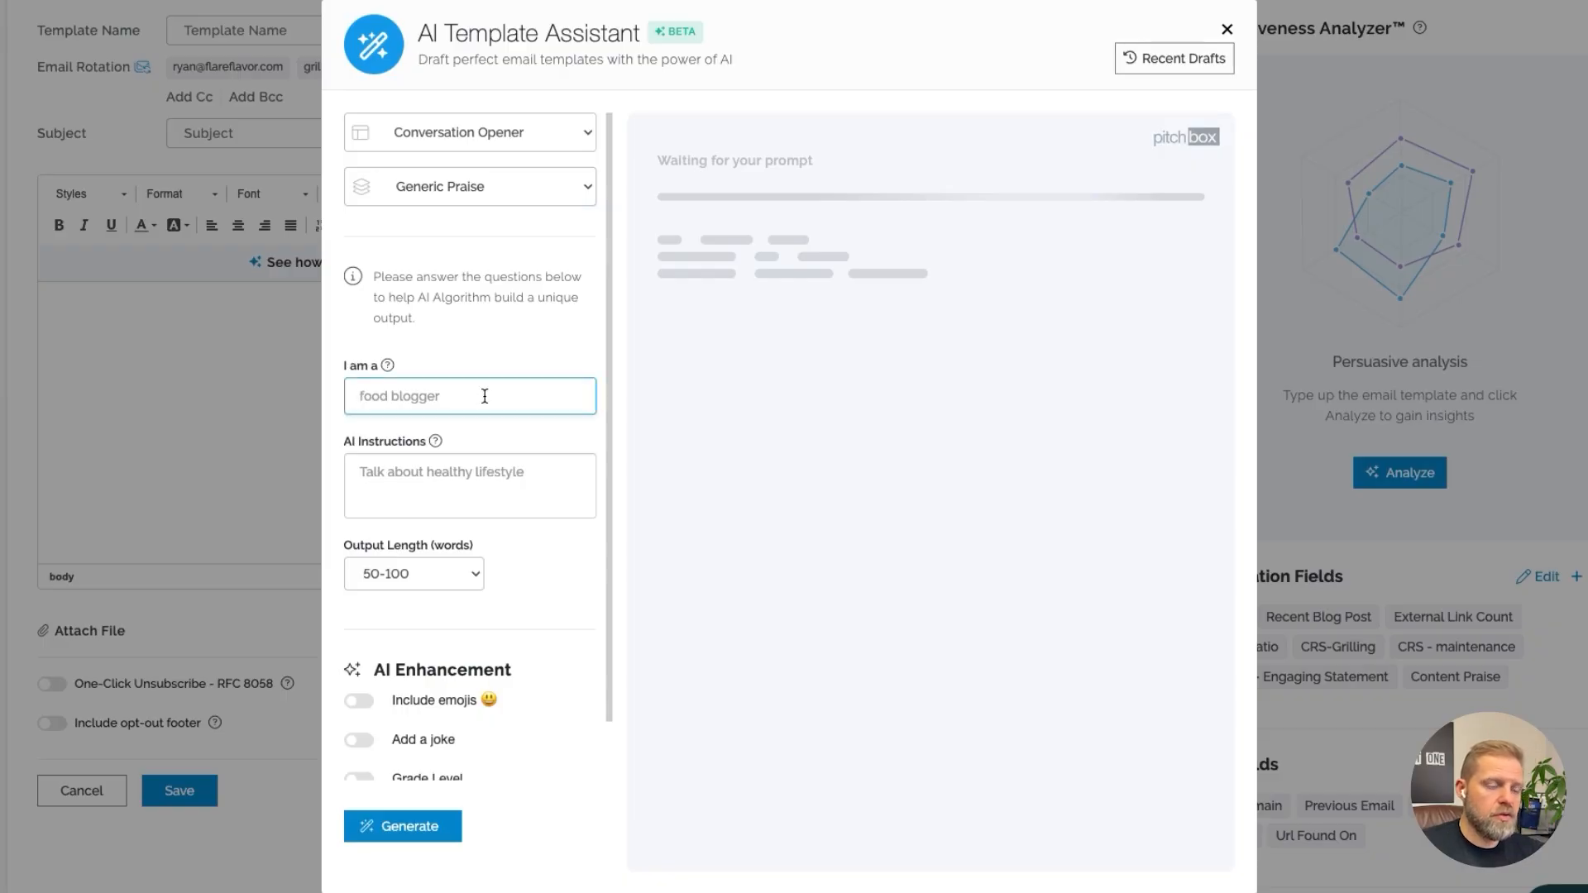
text(grilling expert)
click(471, 477)
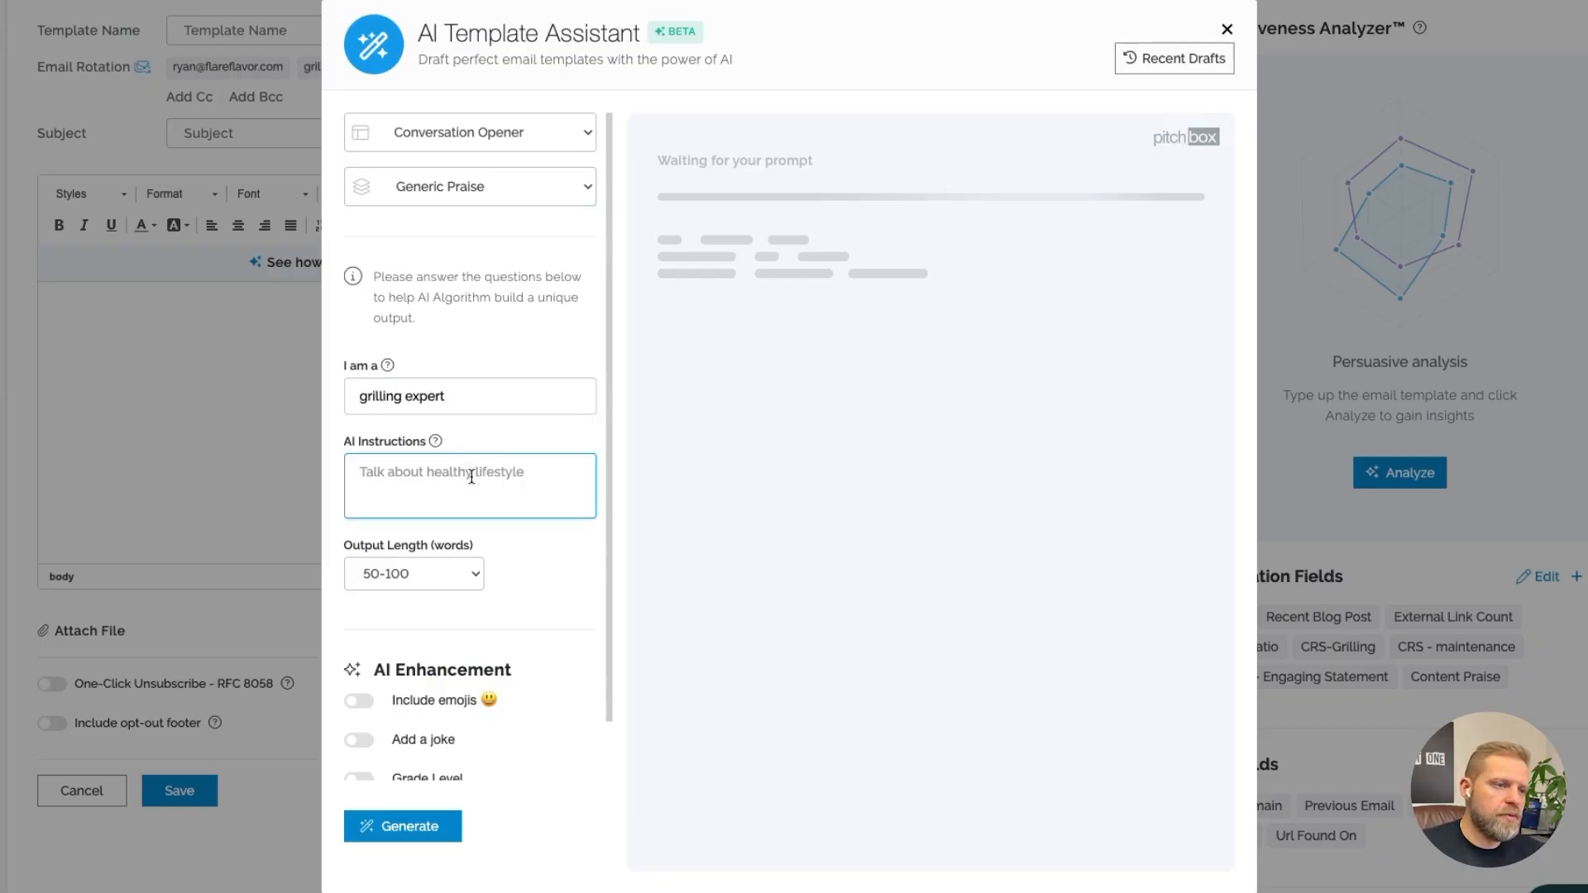
text(praise author for great content on the topic of grilling)
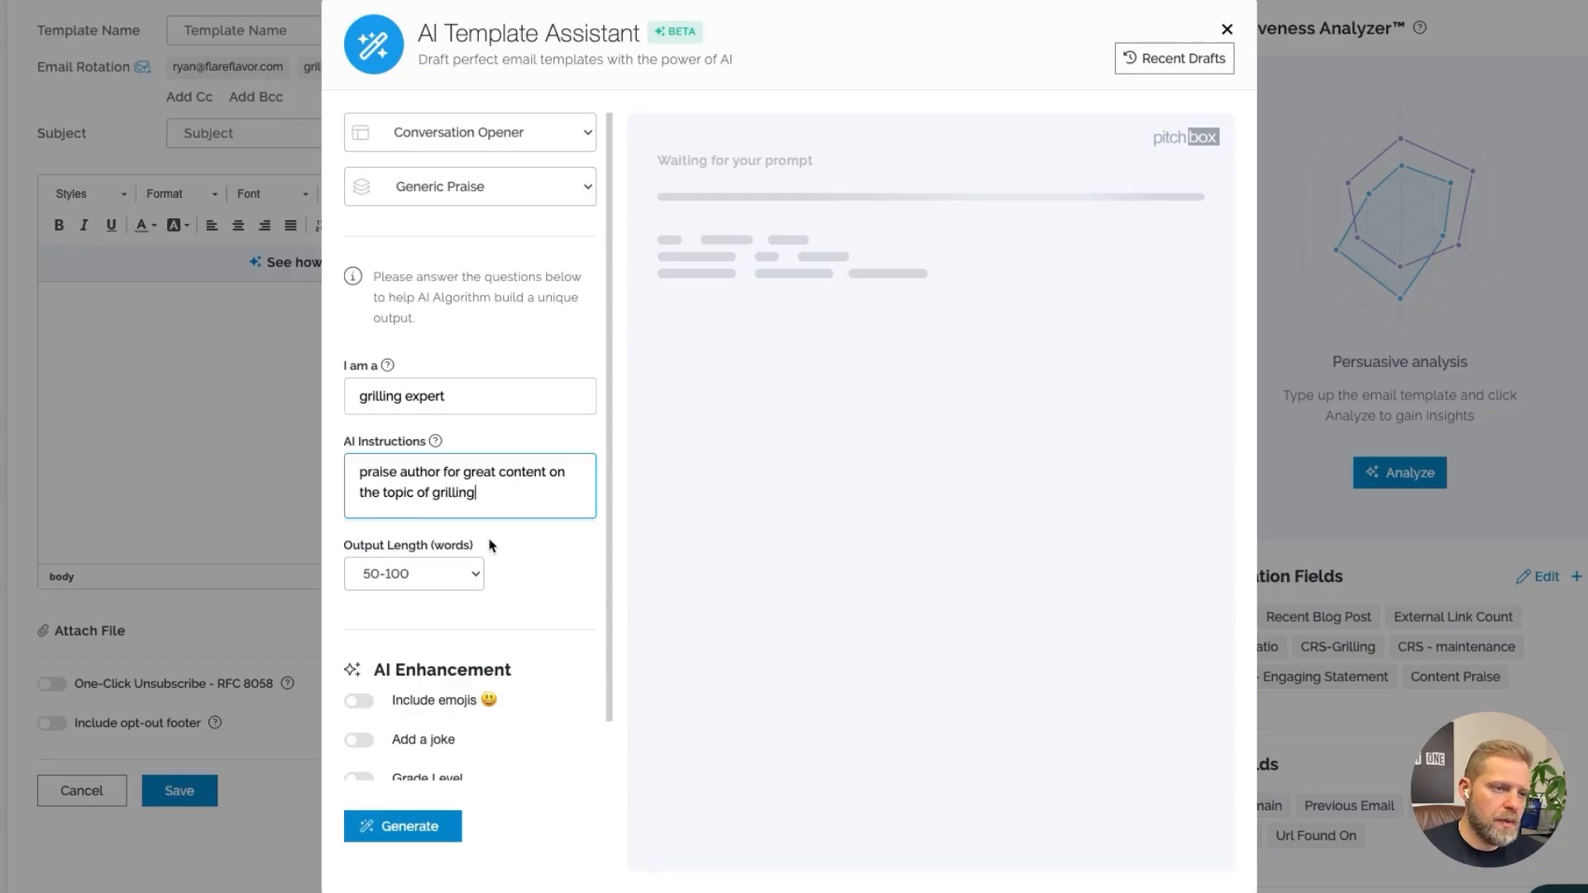
click(472, 578)
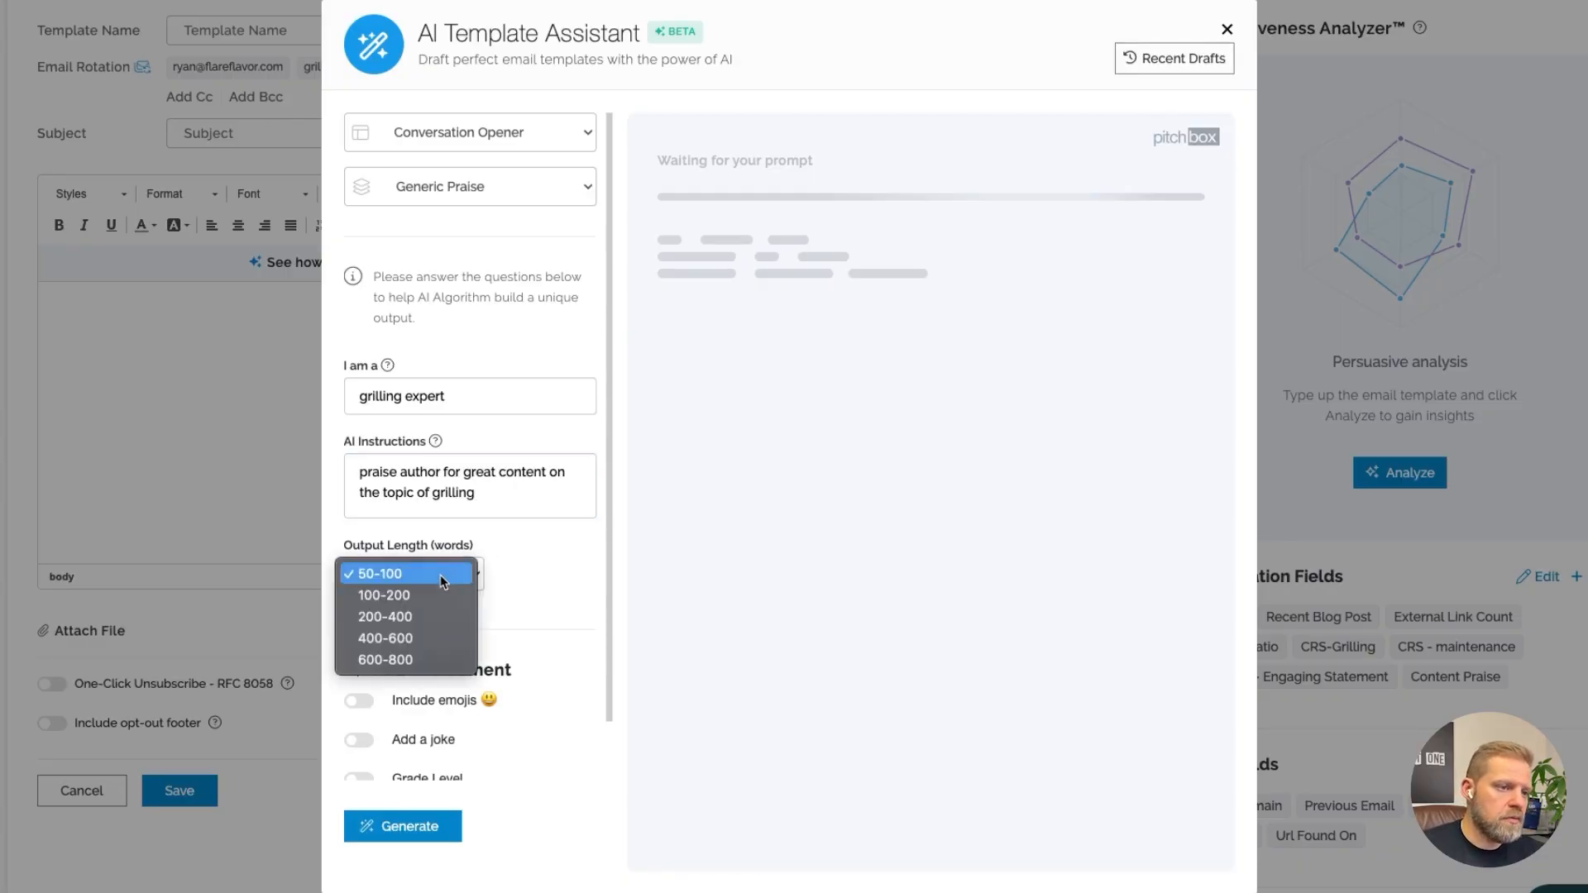
click(438, 615)
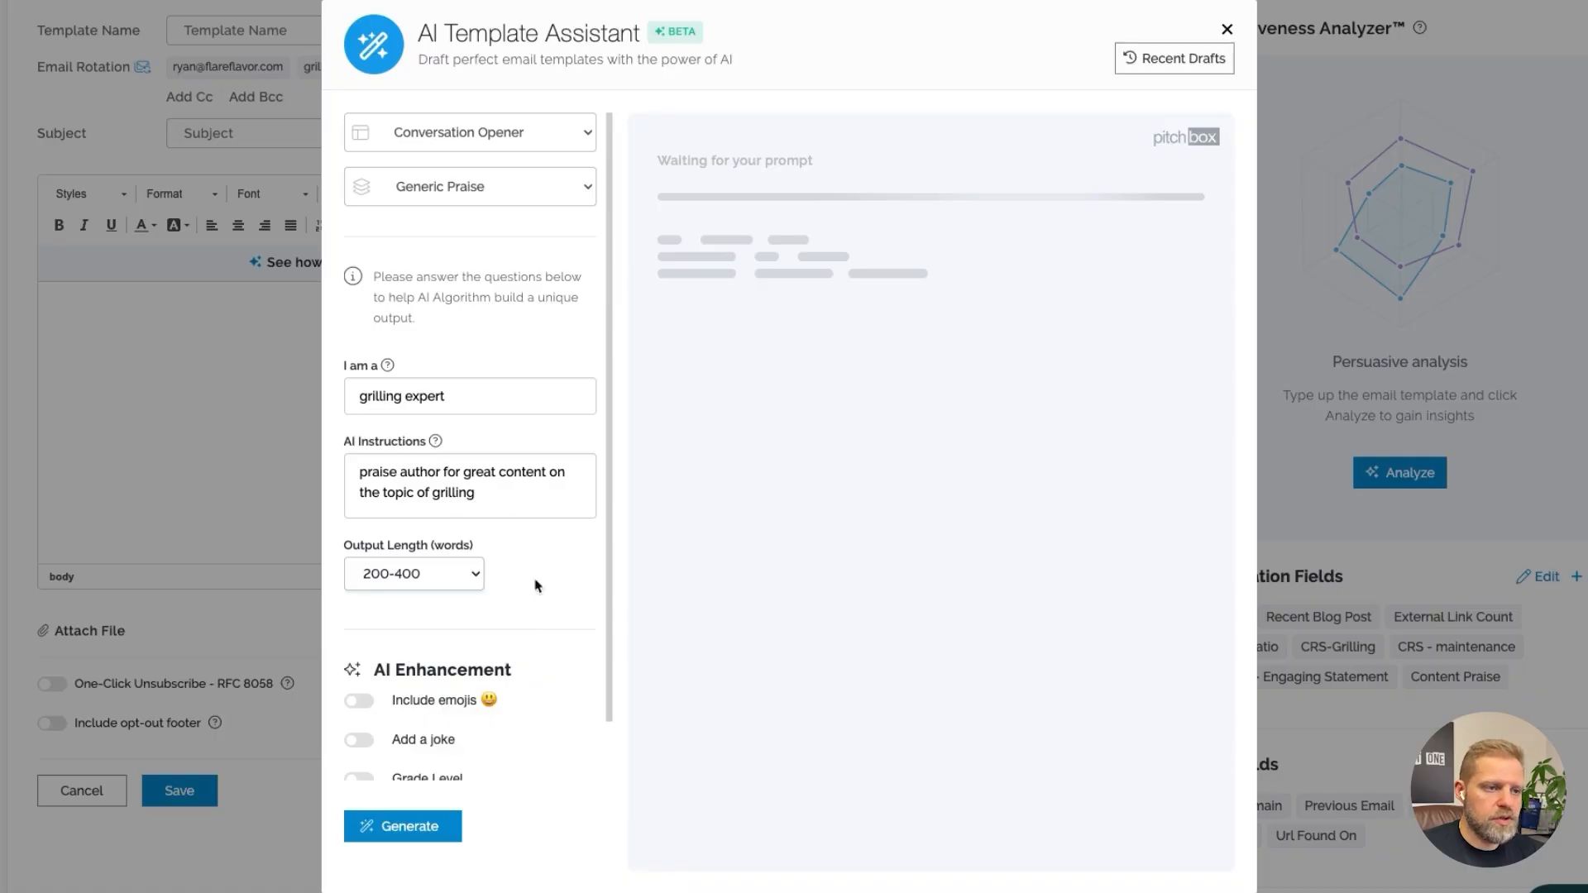
Enable emojis in the AI enhancements and set their location to throughout
scroll(536, 620, down, 1)
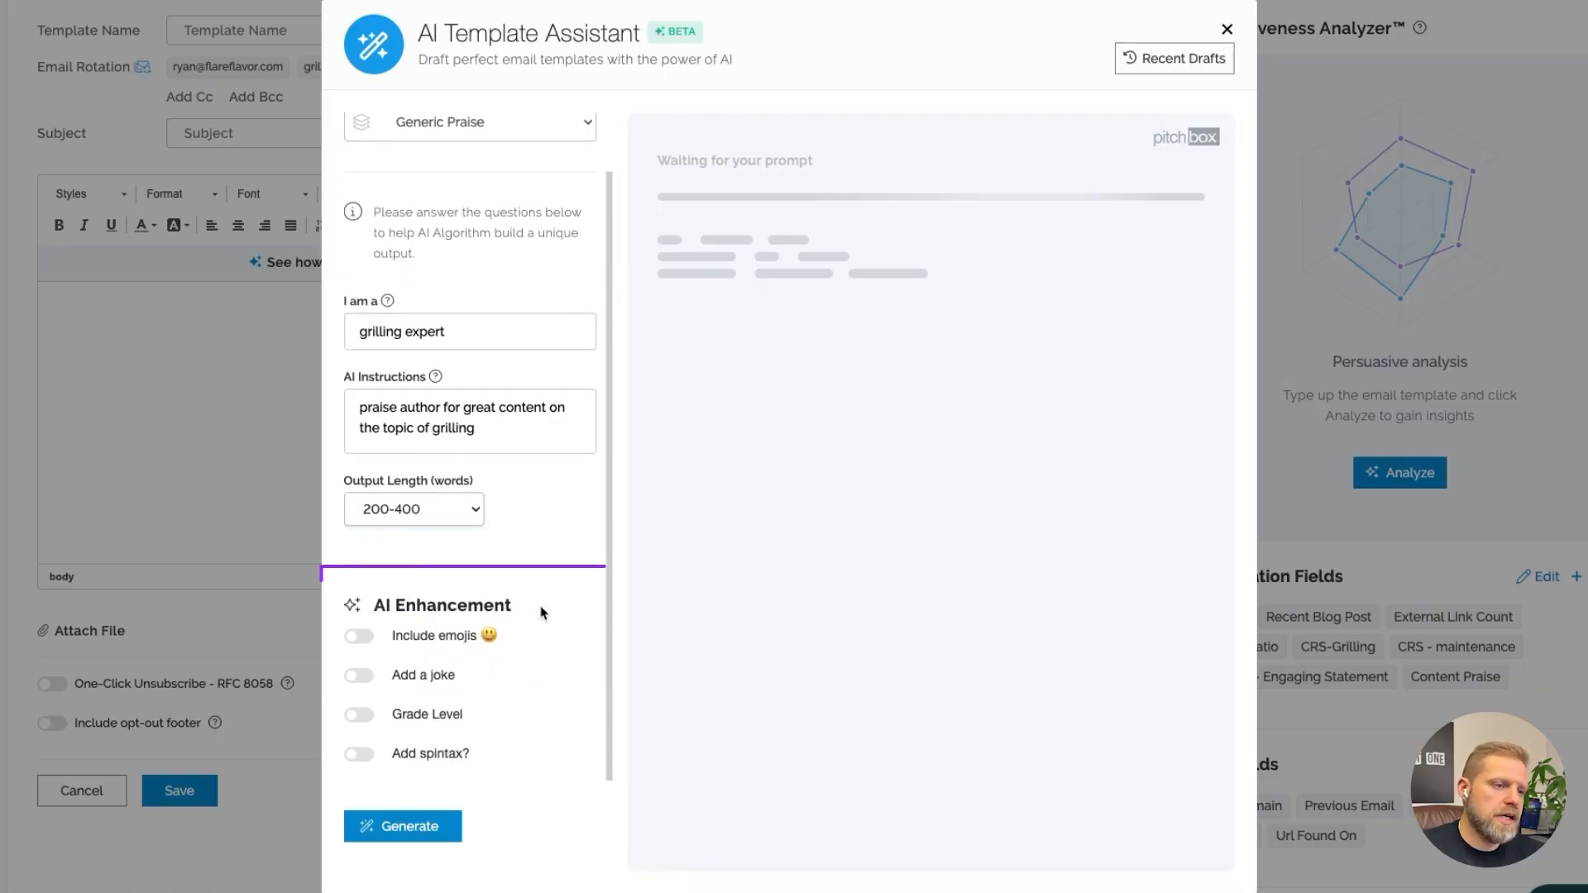
click(361, 646)
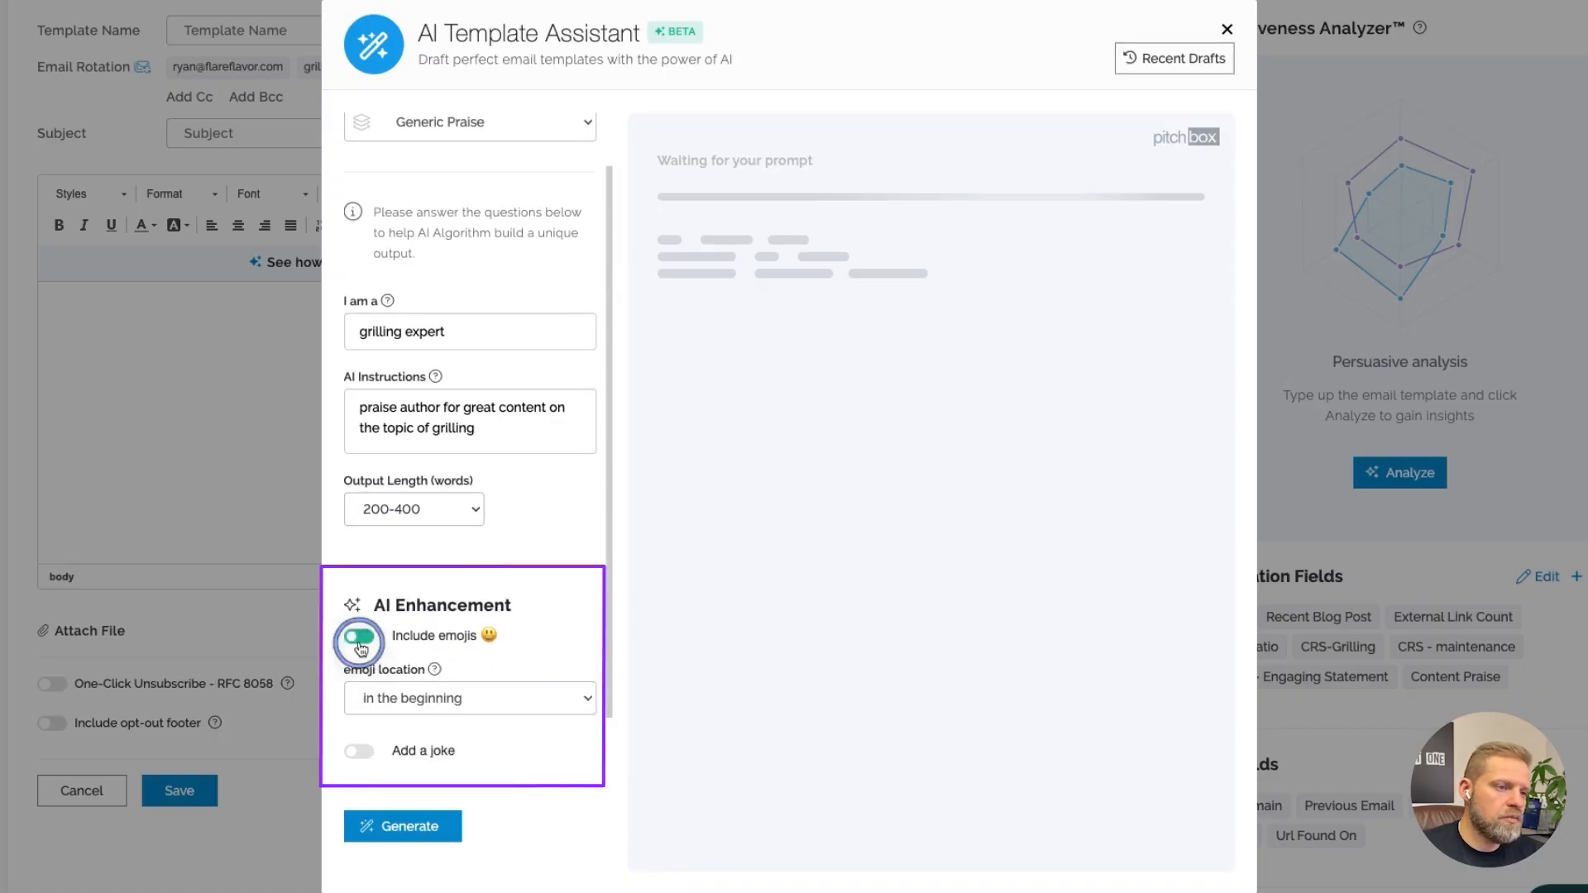
click(488, 698)
click(498, 760)
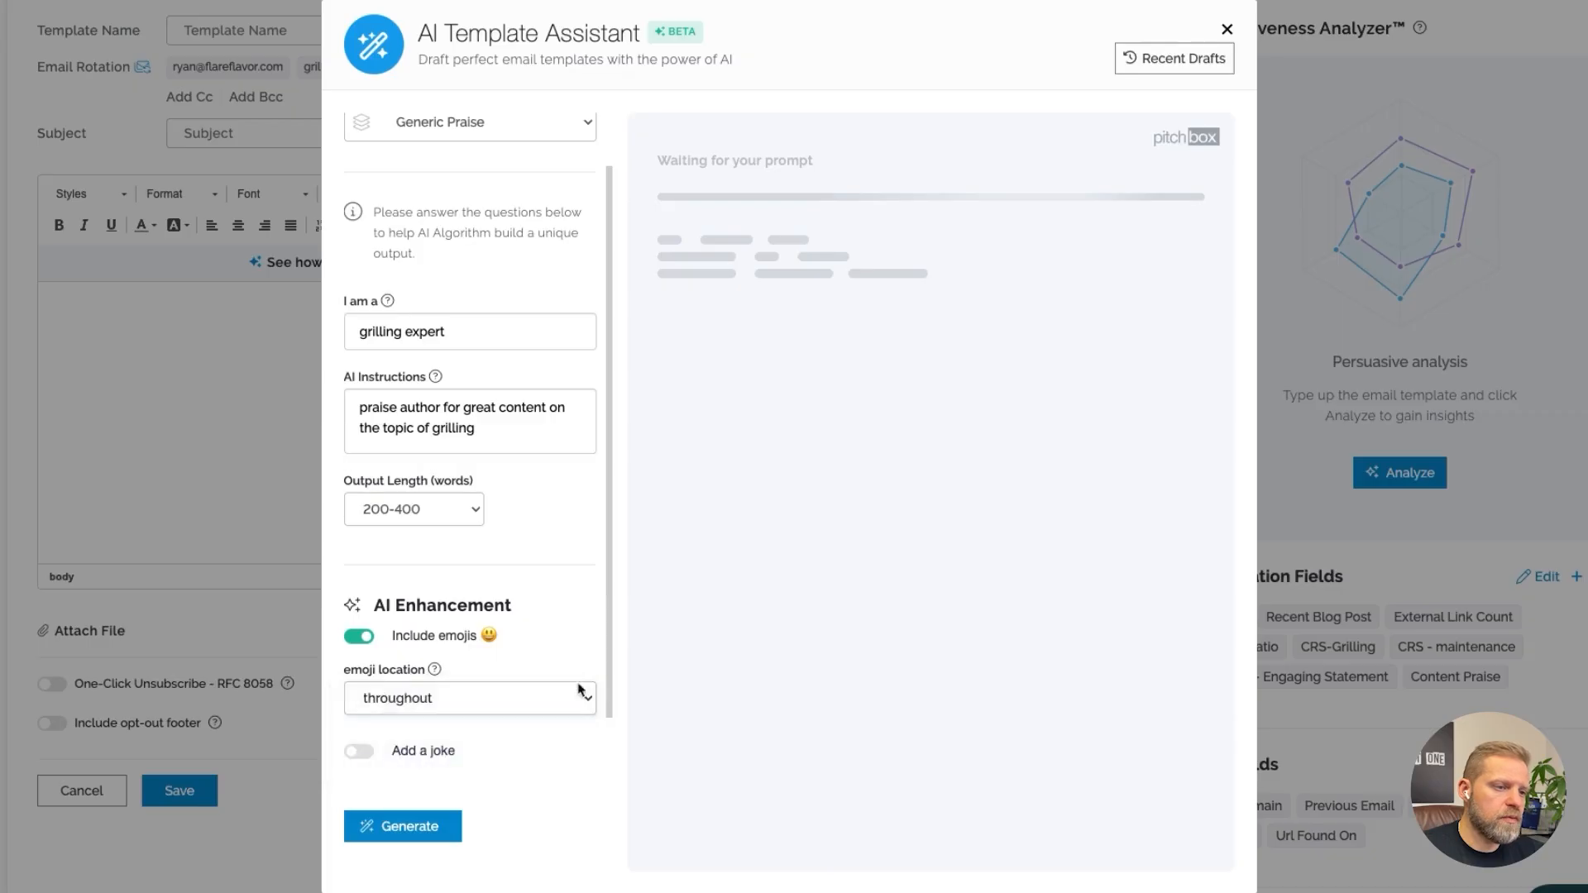
Generate the AI email and insert it into the template
scroll(585, 719, down, 3)
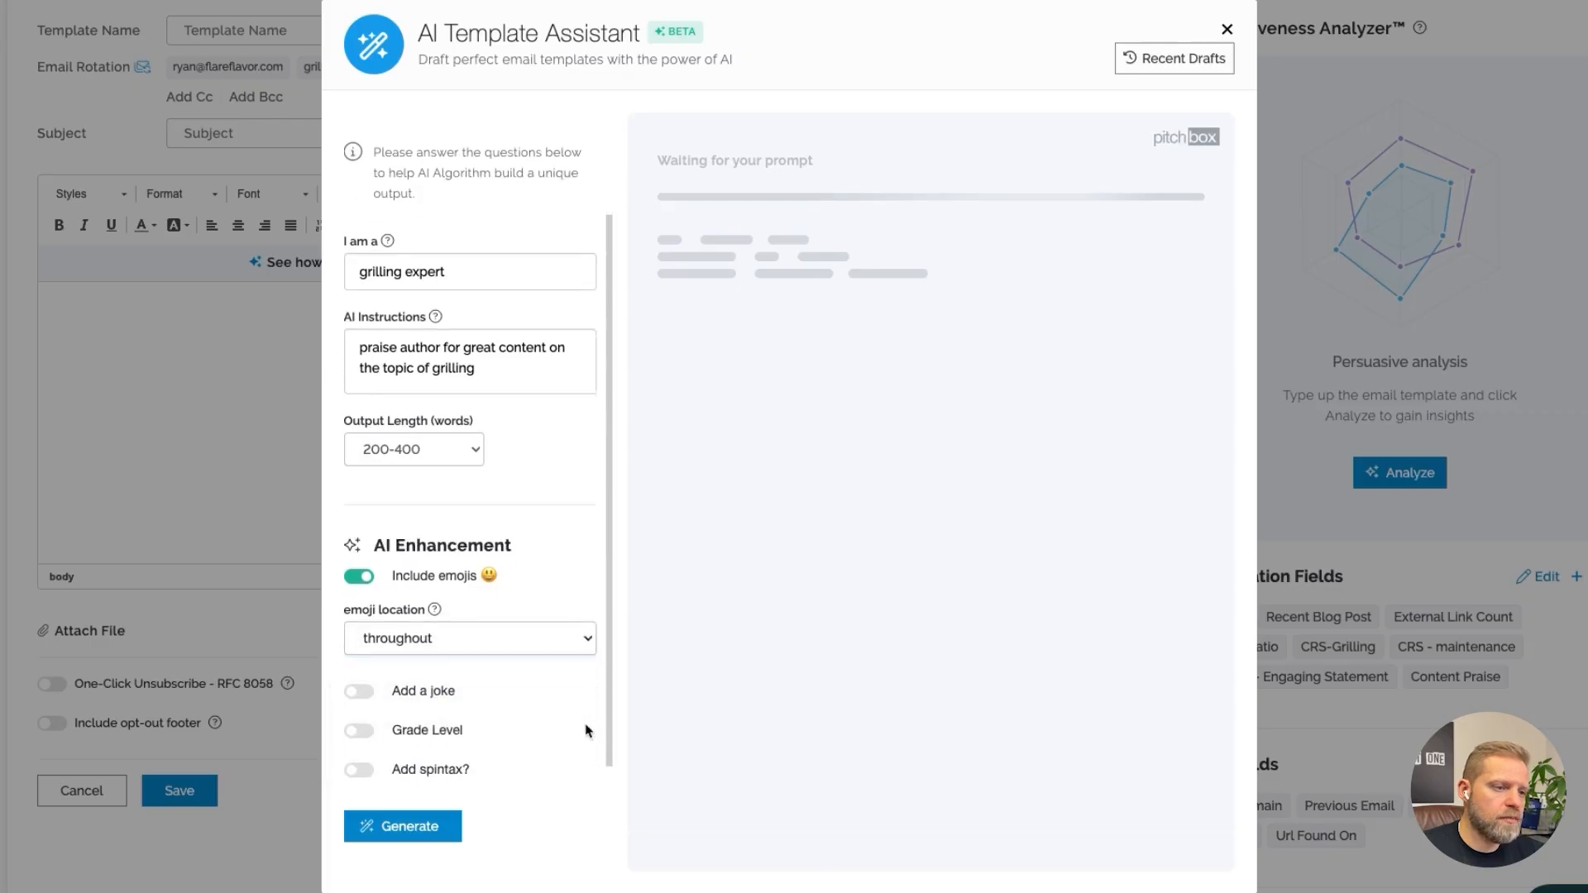
click(447, 821)
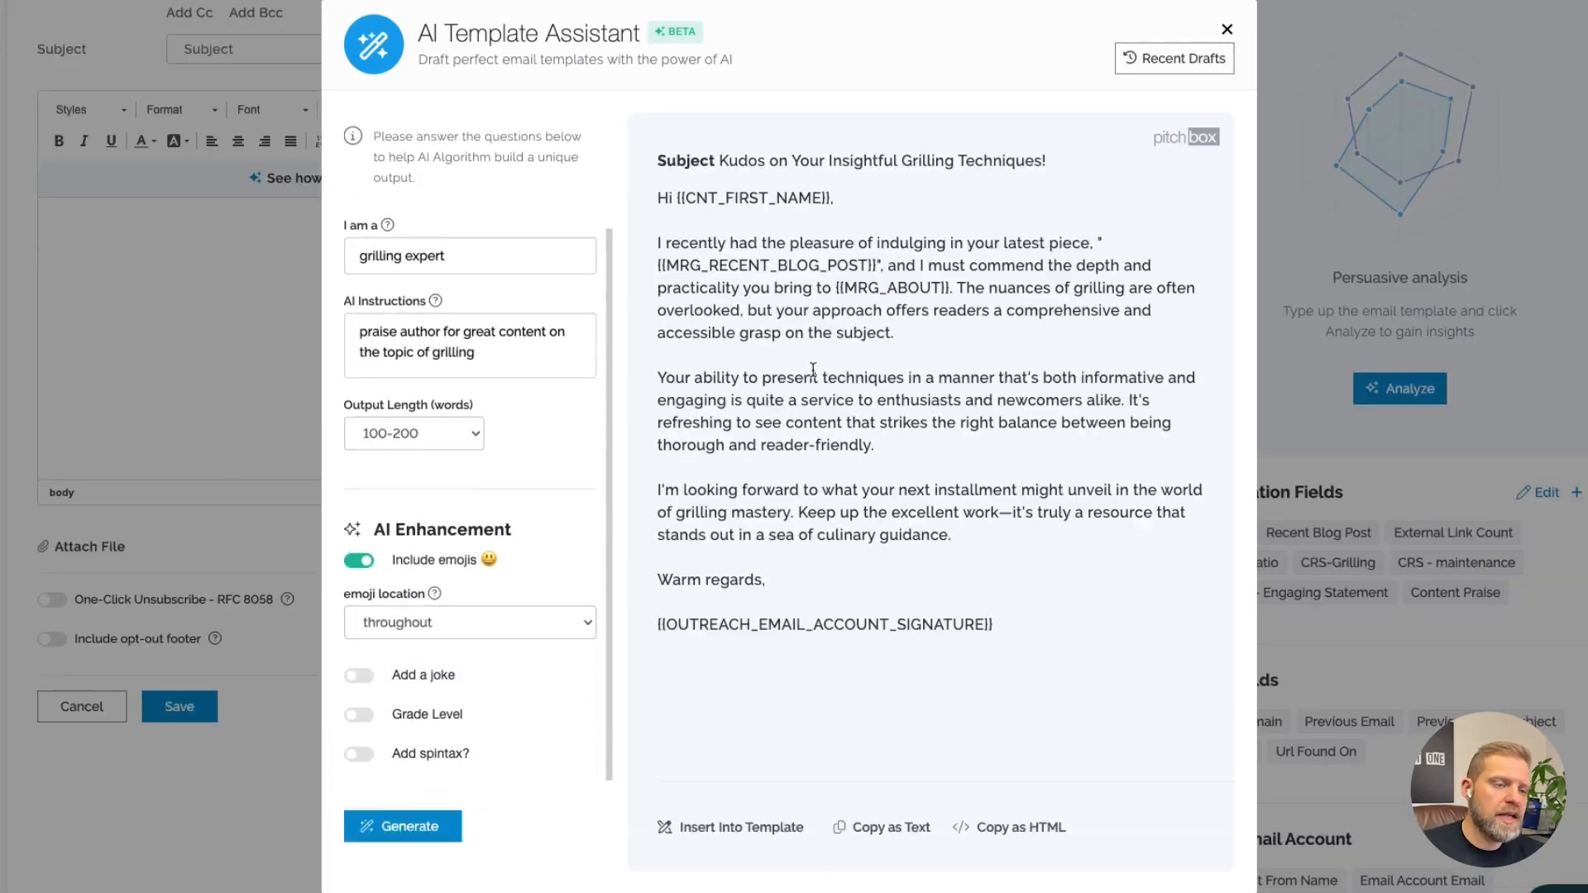
click(765, 827)
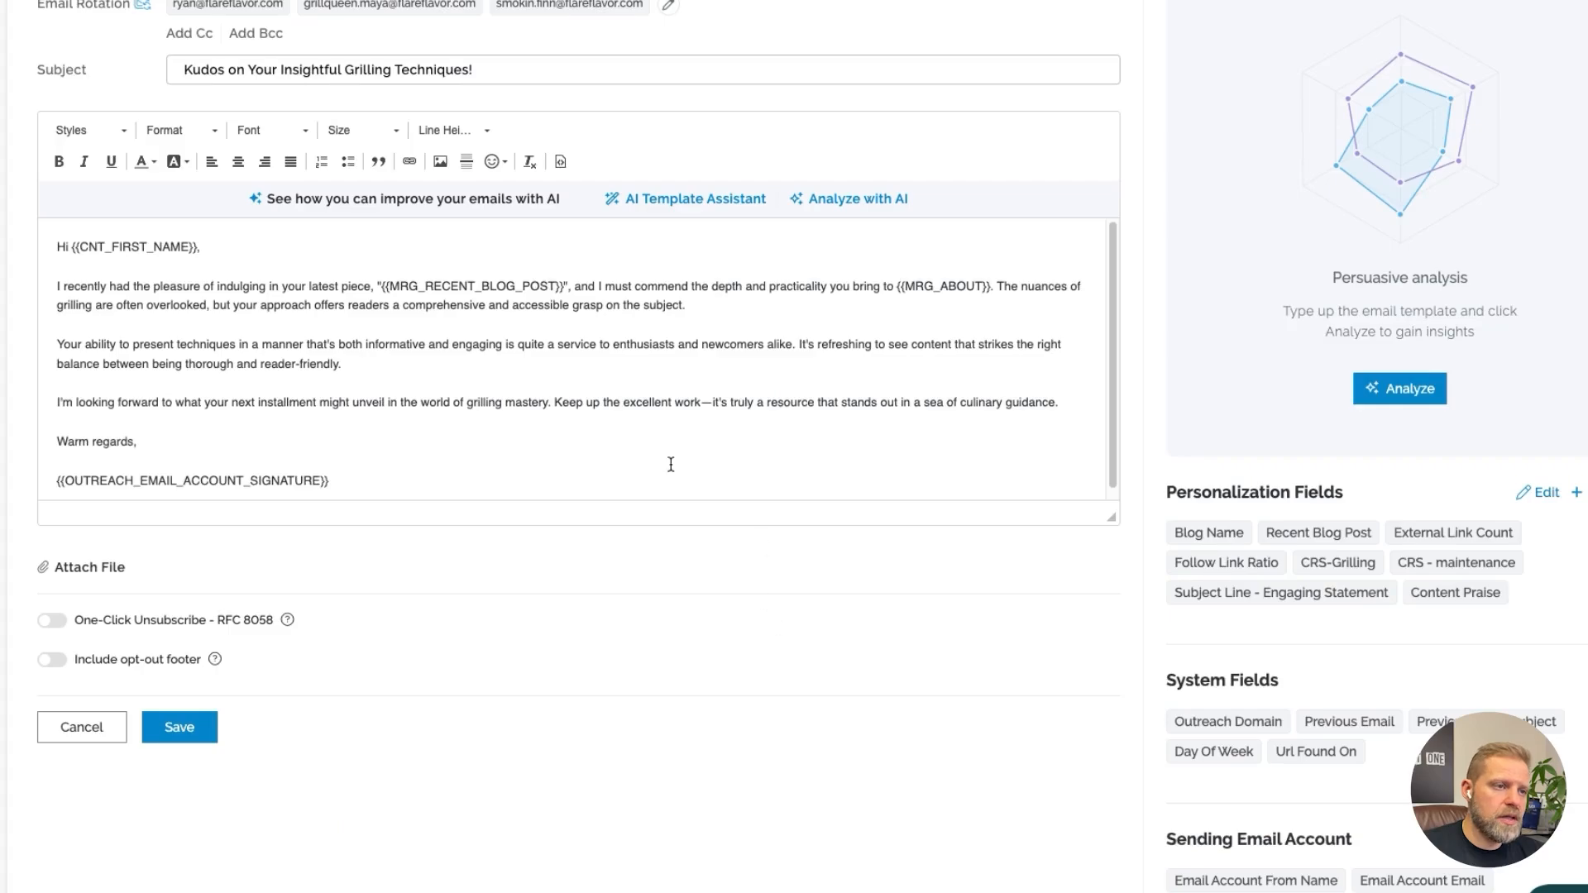
Replace the email subject with the Subject Line - Engaging Statement personalization field
drag(493, 78, 139, 44)
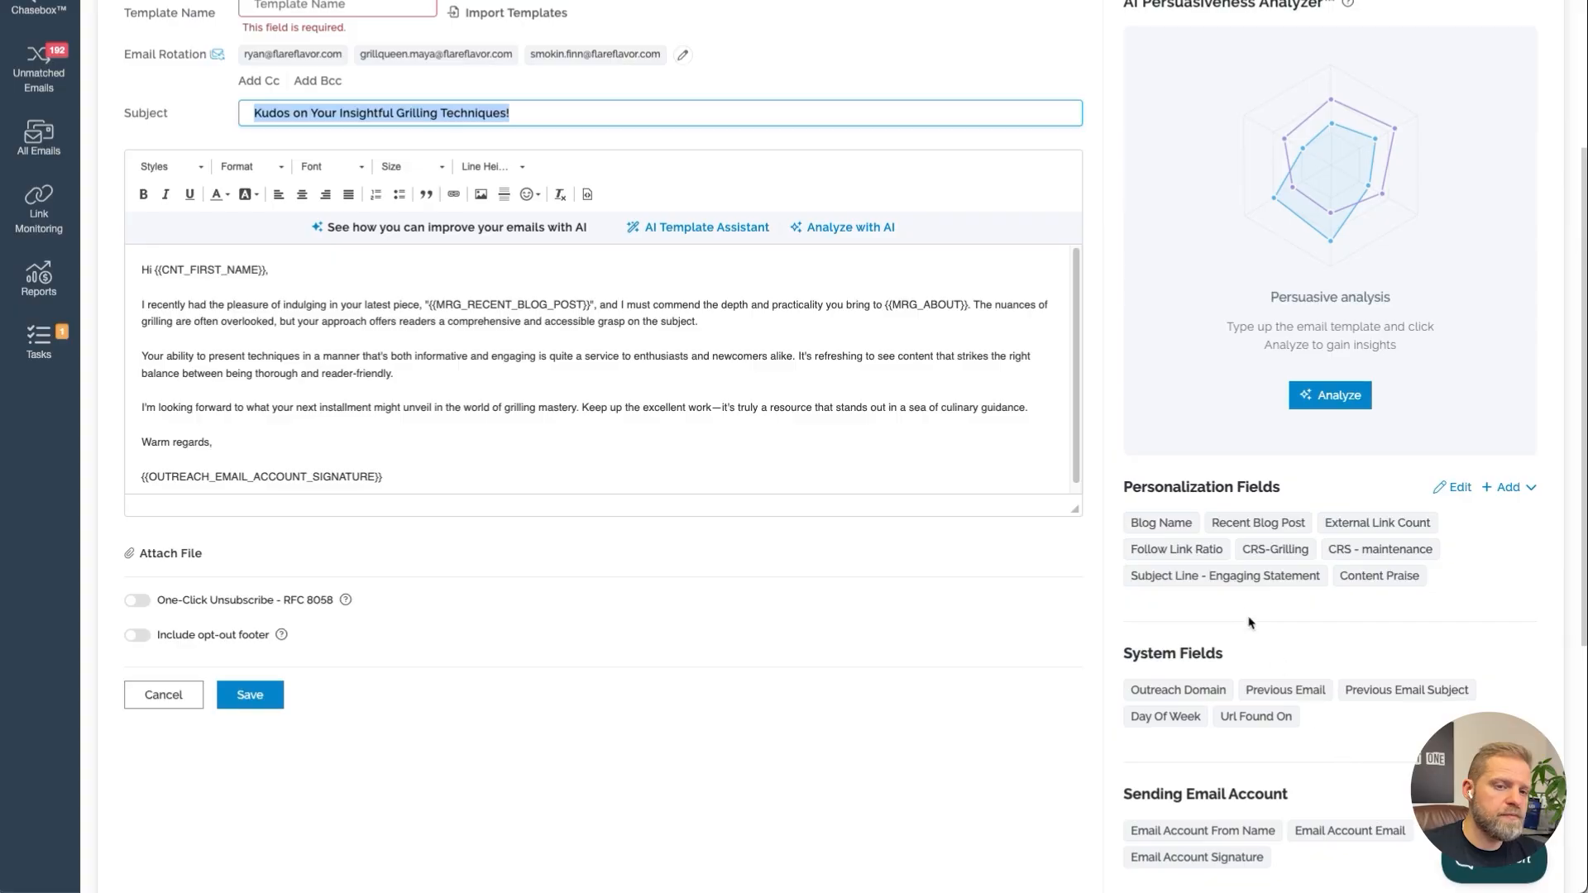
click(1206, 577)
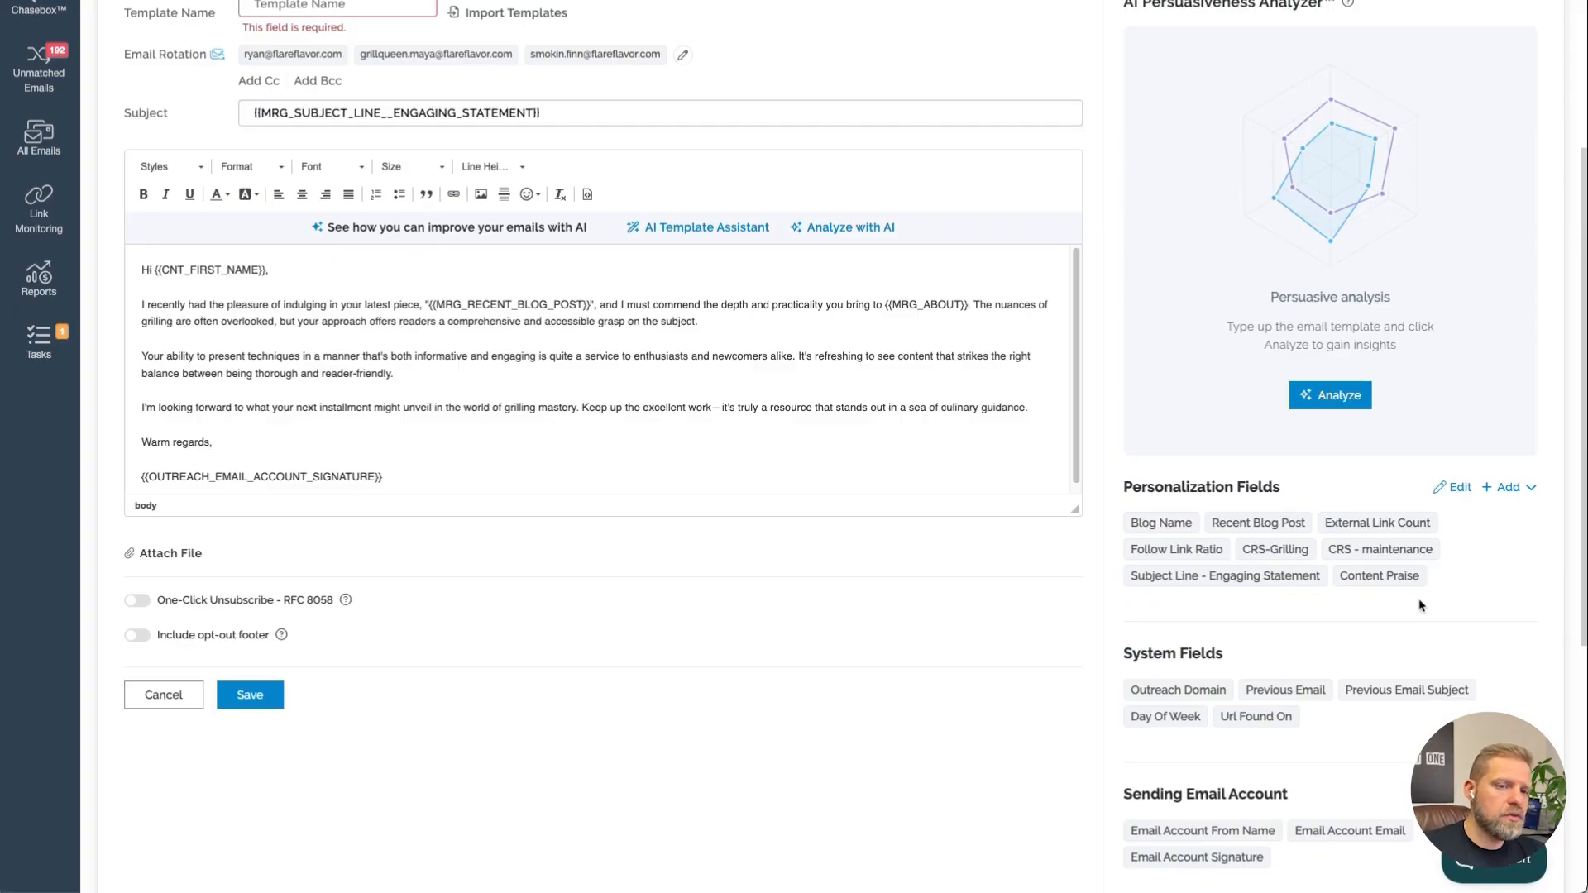
Replace the opening paragraph of the email body with the Content Praise personalization field on its own line
click(426, 306)
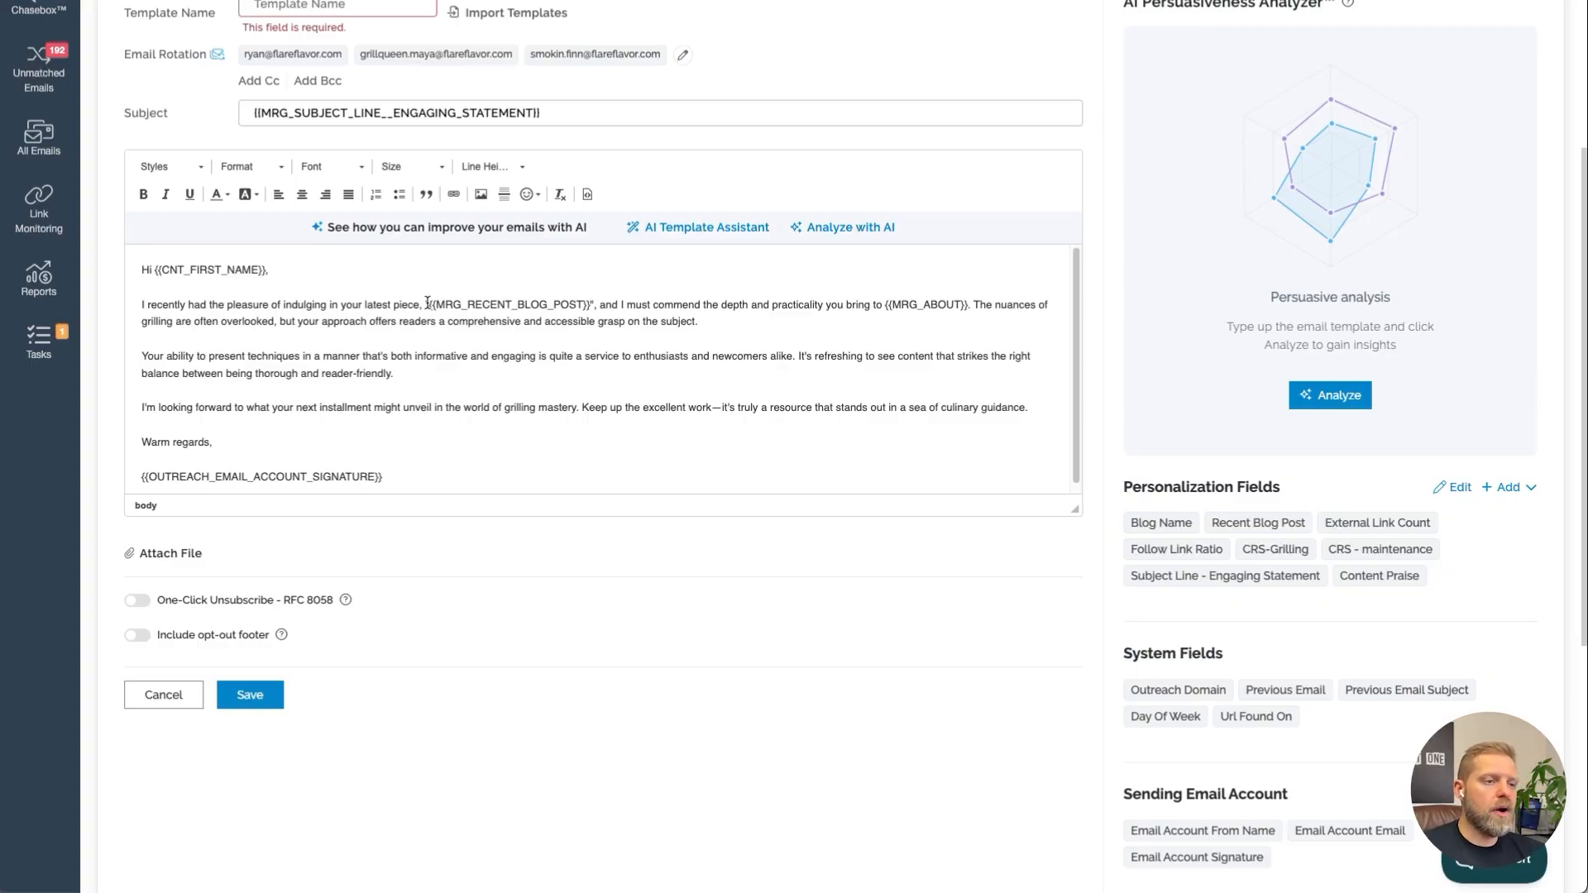
key(shift+Down)
key(shift+Down)
key(BackSpace)
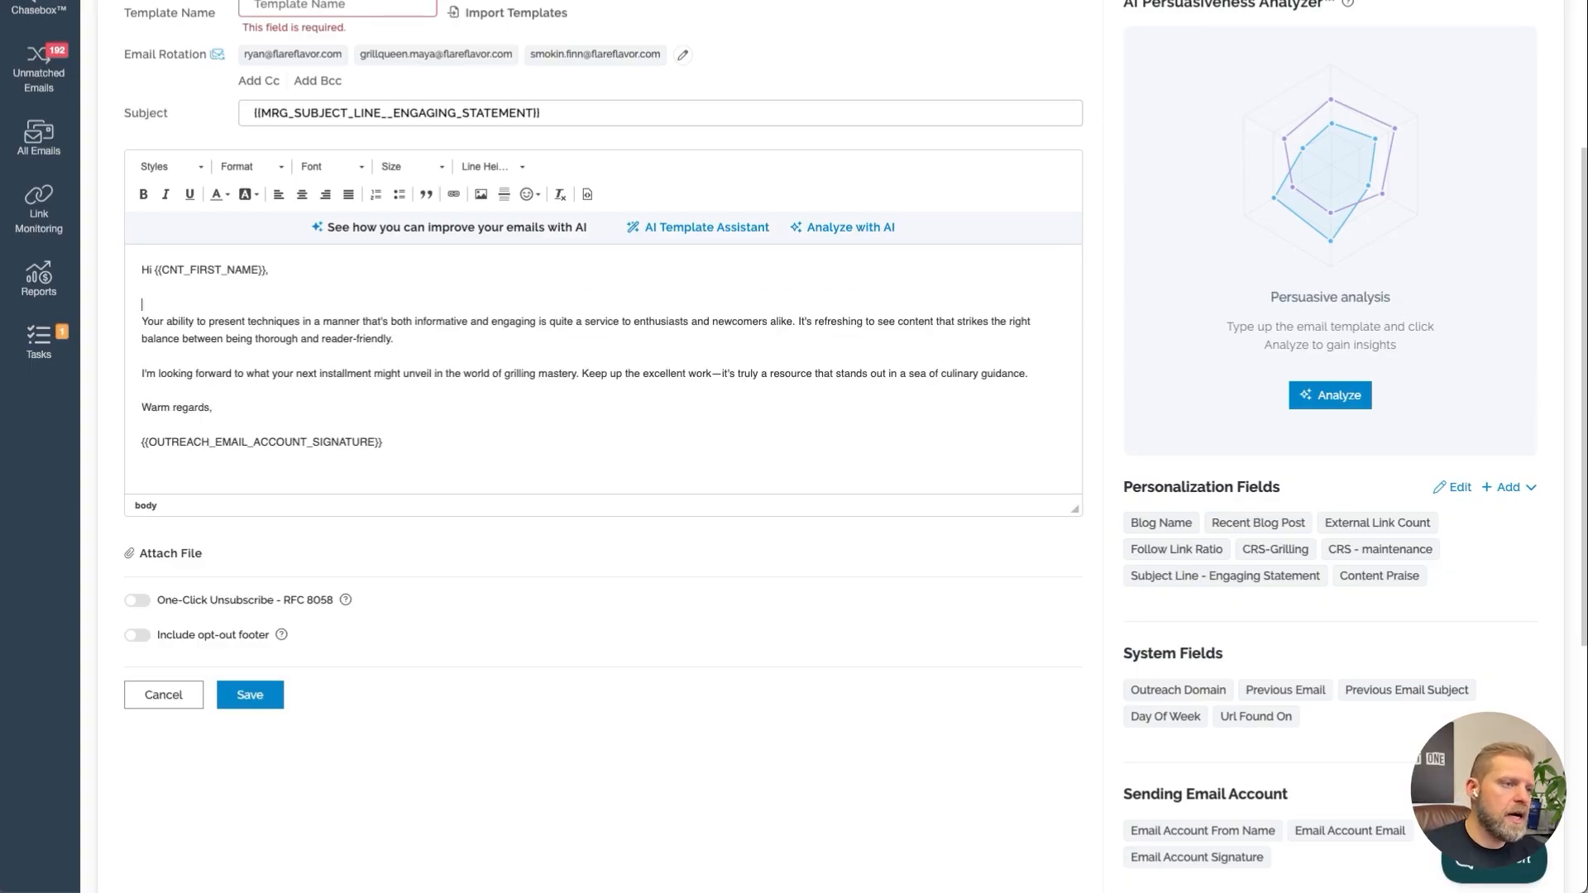
click(1379, 576)
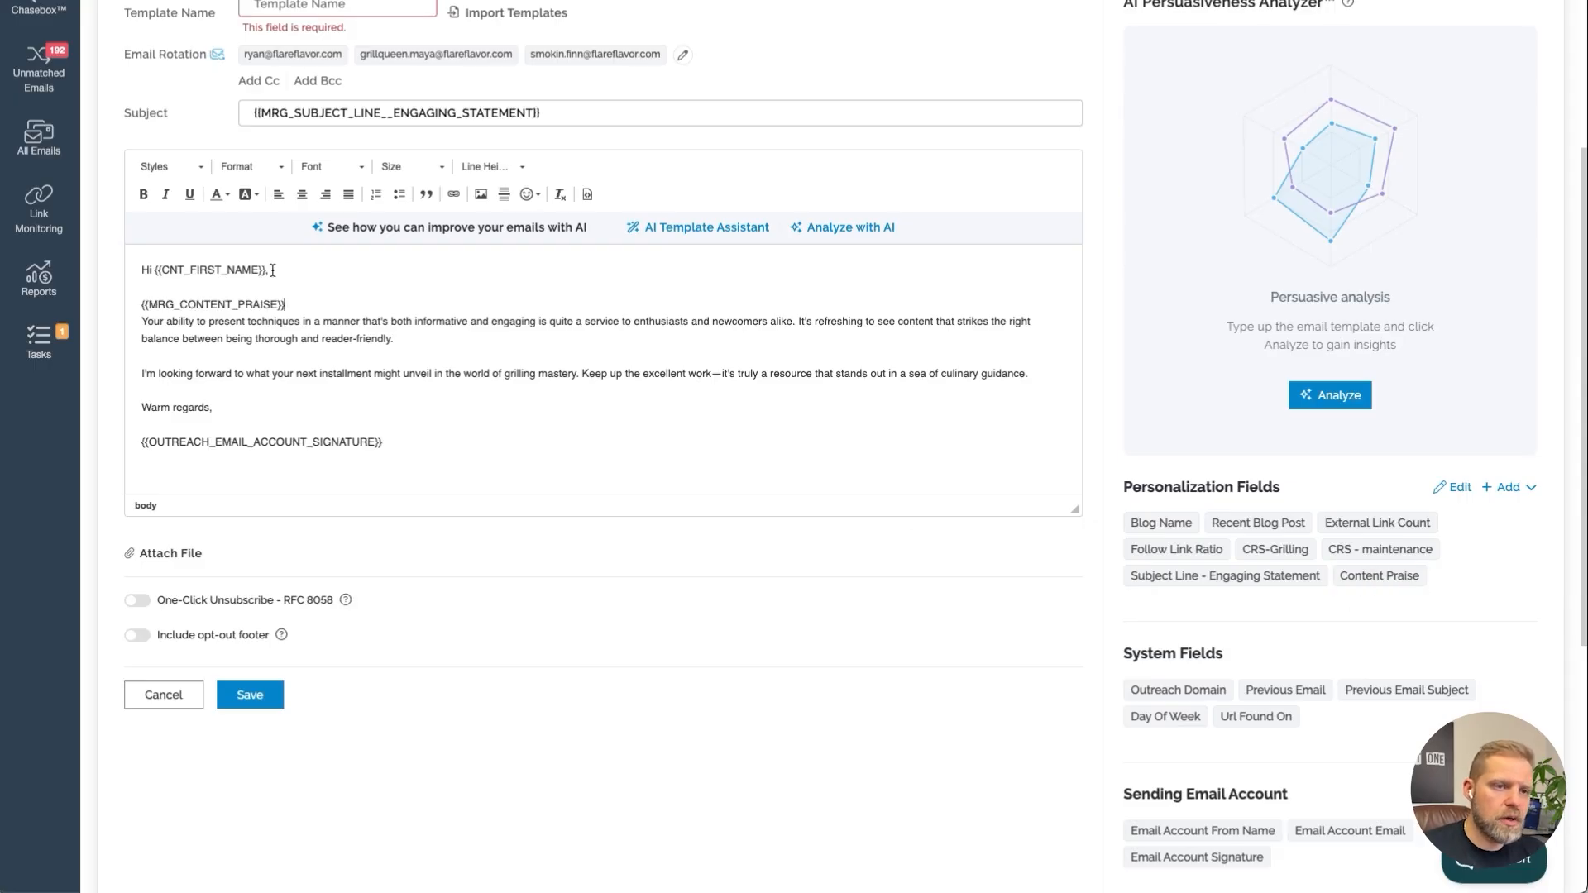
key(Return)
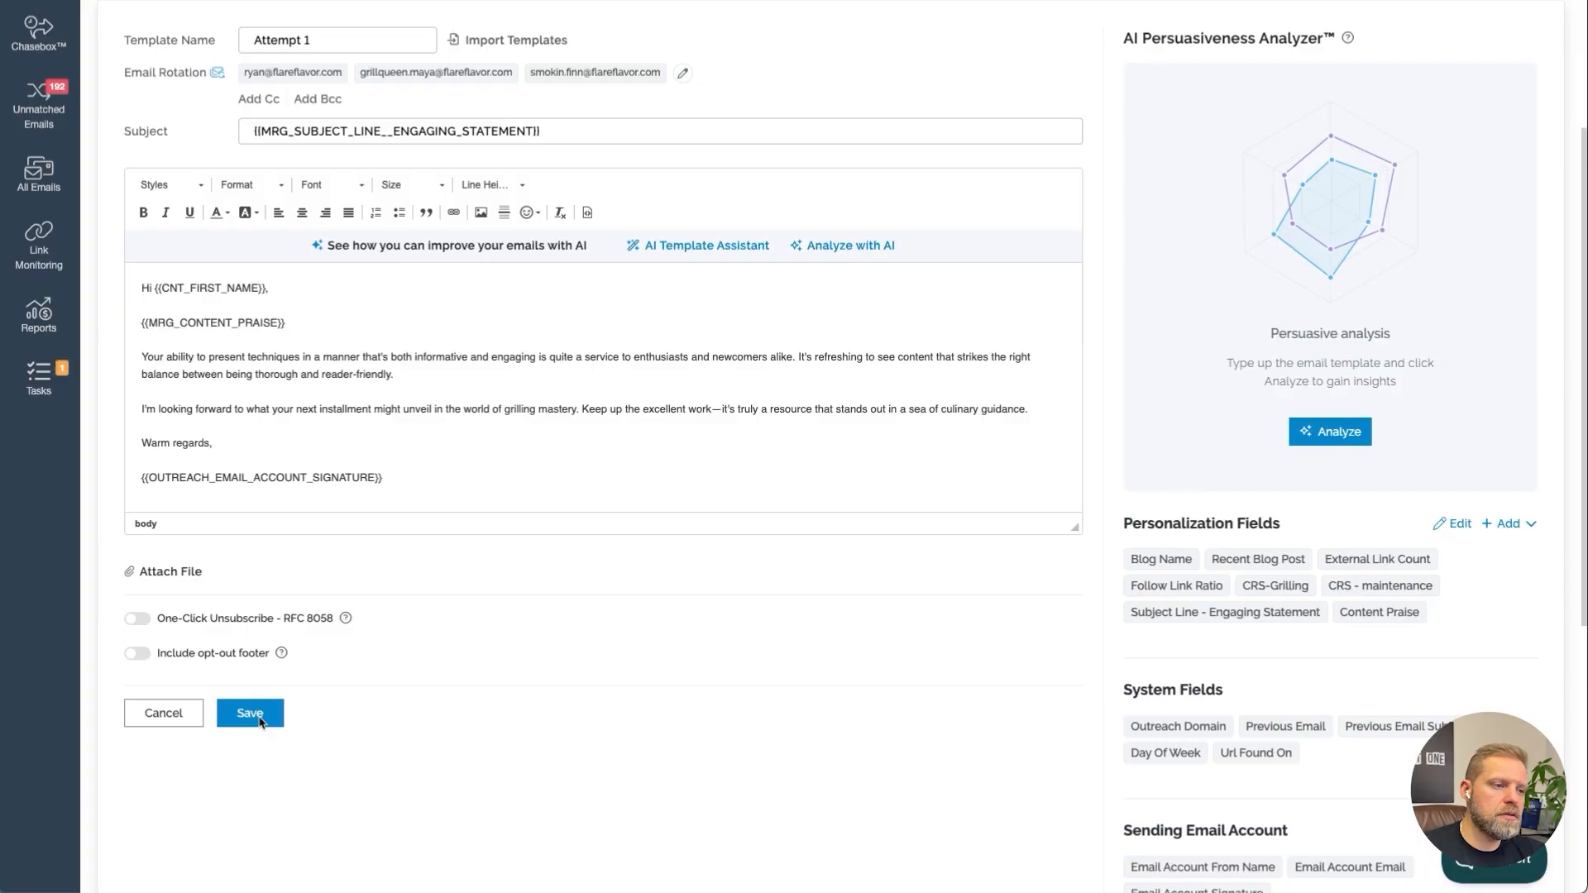
Save the template as Attempt 1, previewing it with Smart Preview sample data before saving
click(259, 722)
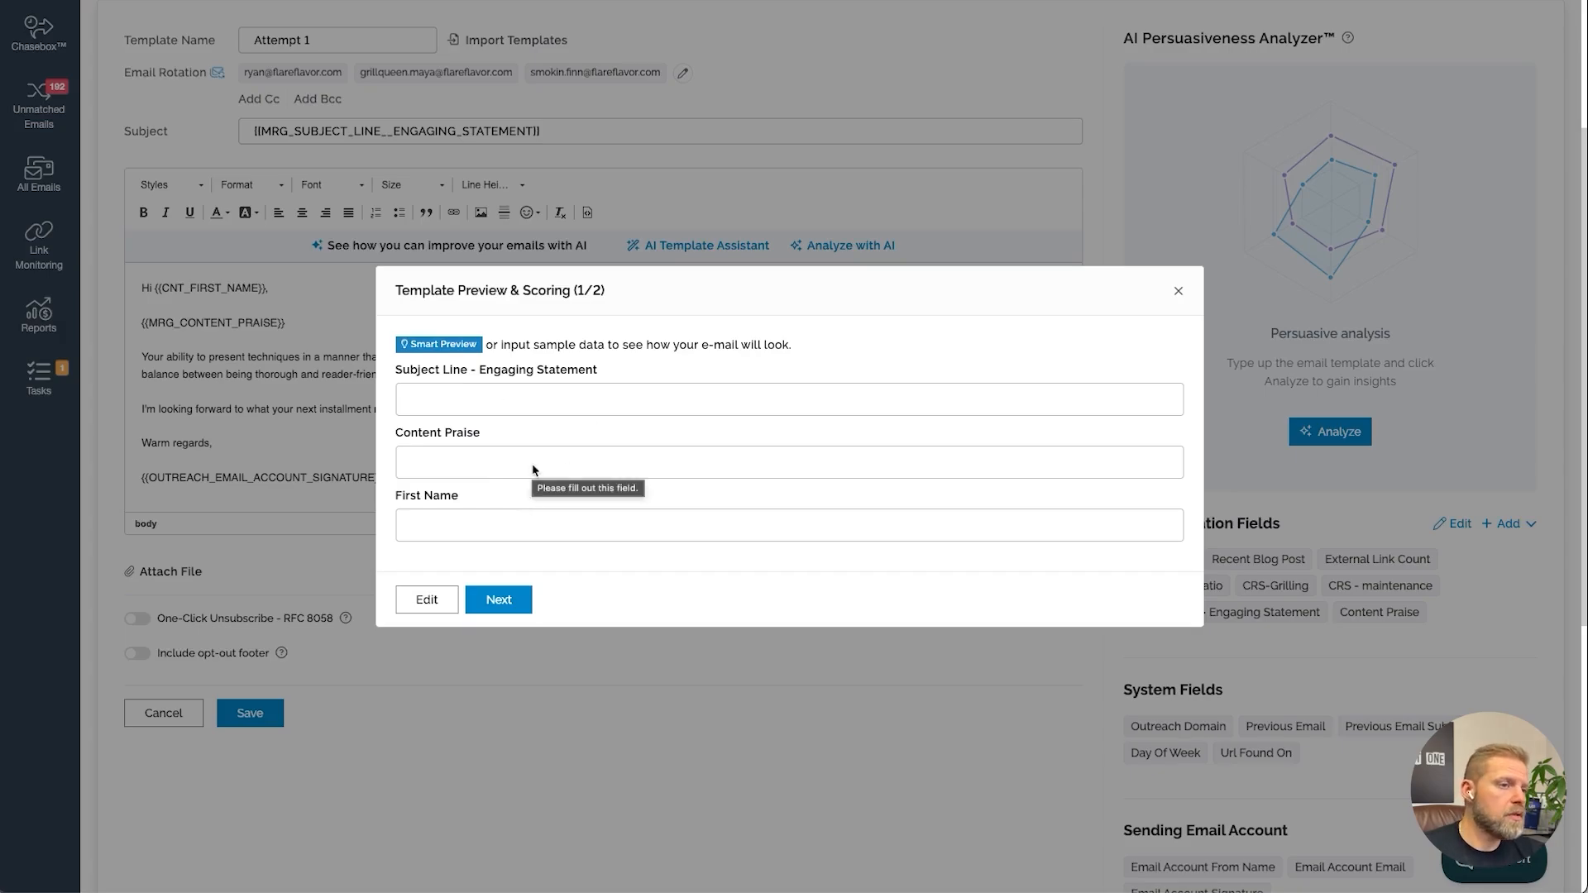
click(439, 344)
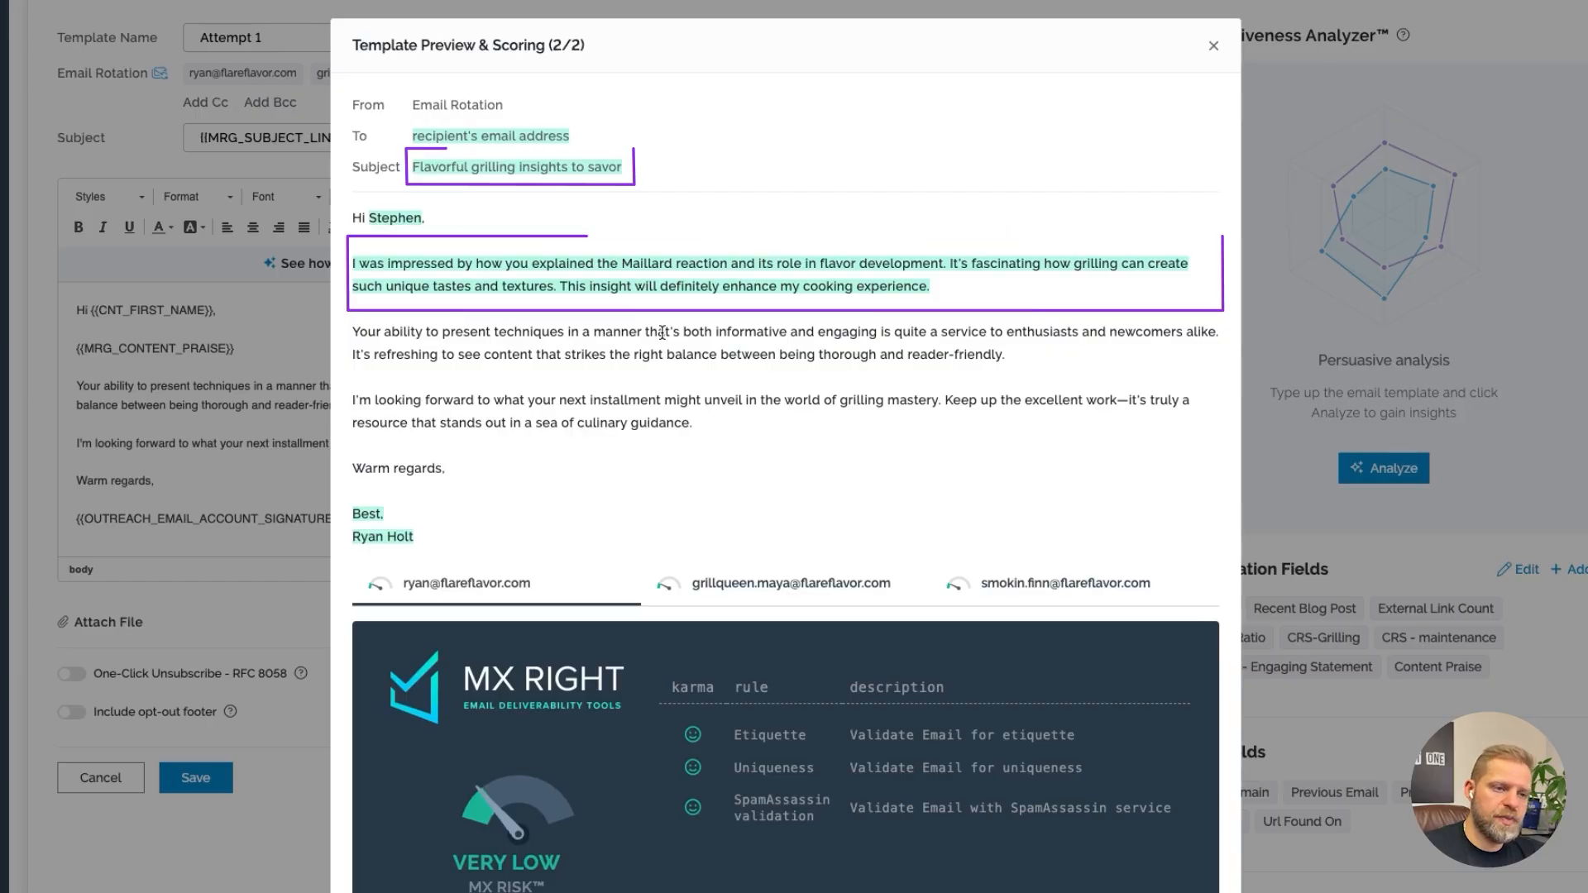
scroll(721, 513, down, 2)
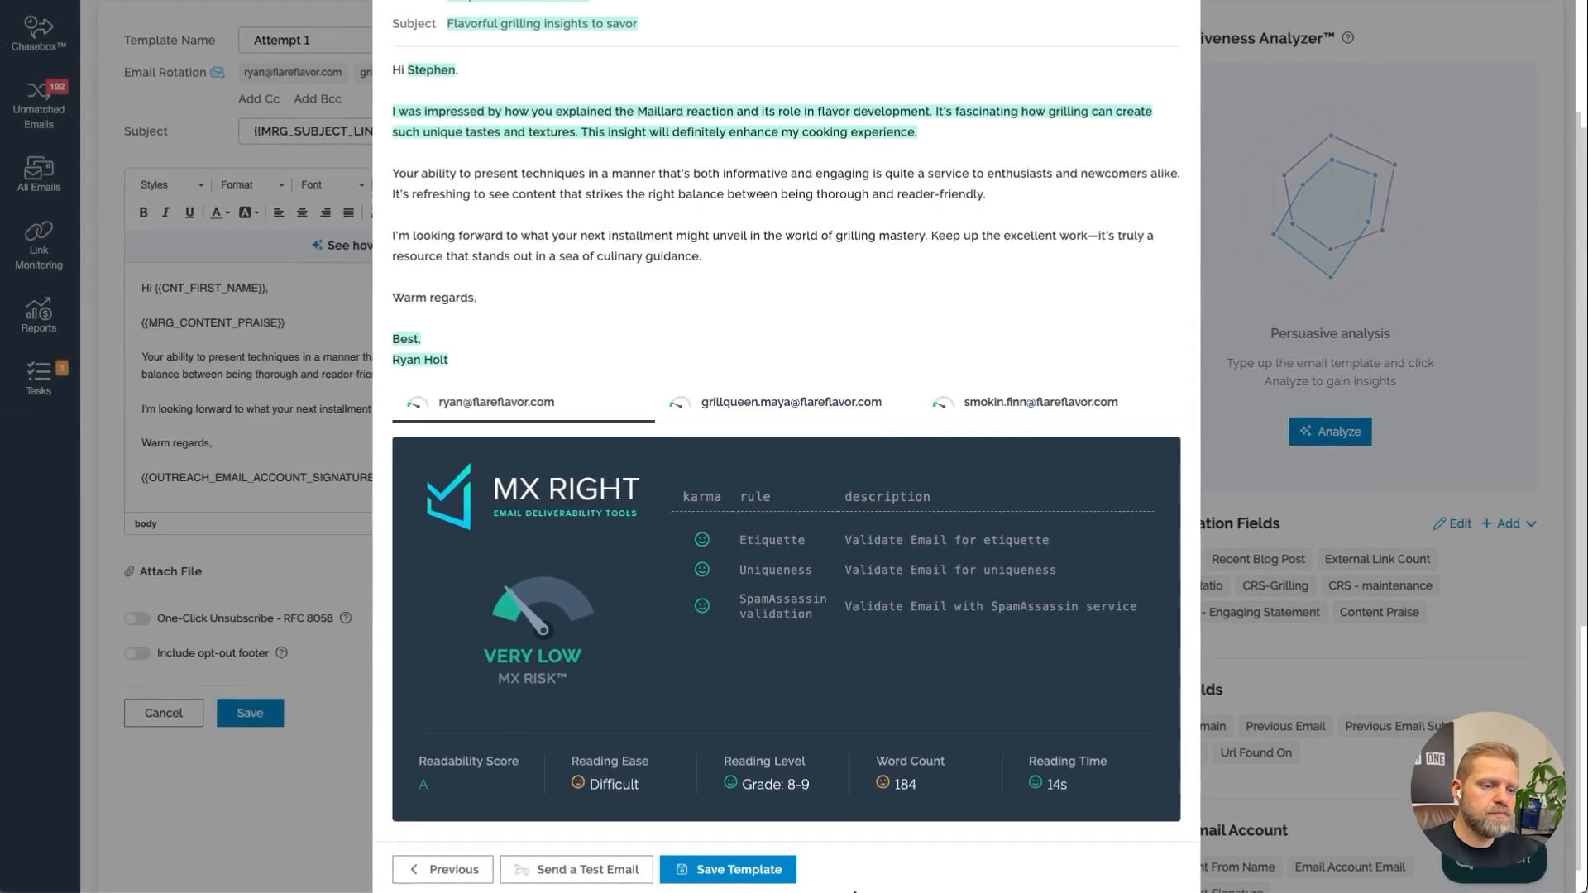
click(755, 873)
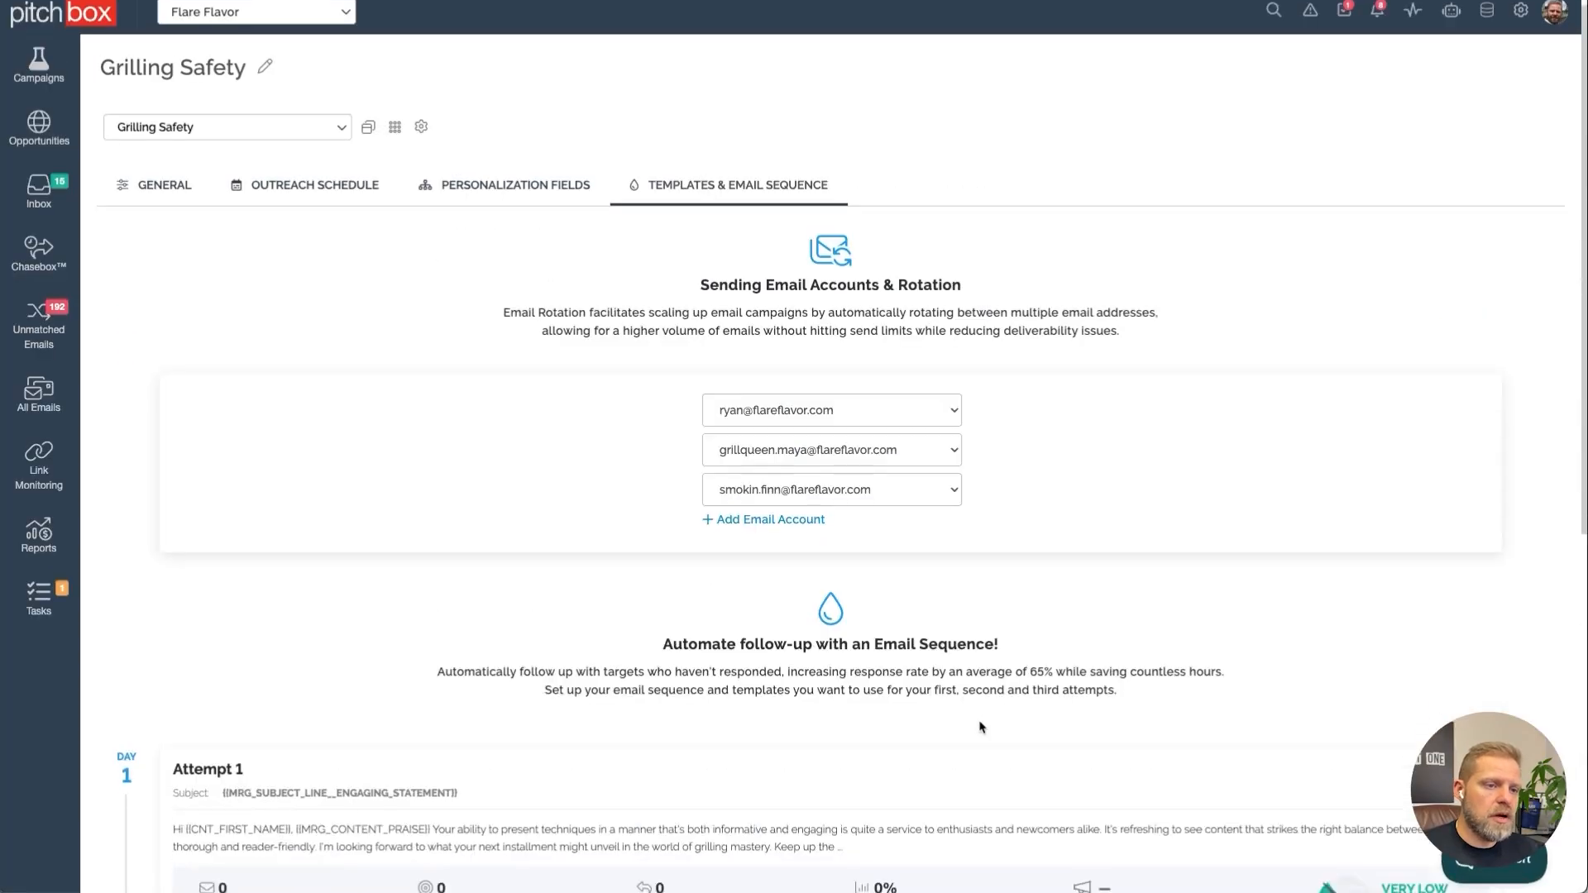
Add the second attempt and open the AI Template Assistant with Follow-up, Generic Follow Up, and instructions "Follow up to praise email"
scroll(979, 722, down, 4)
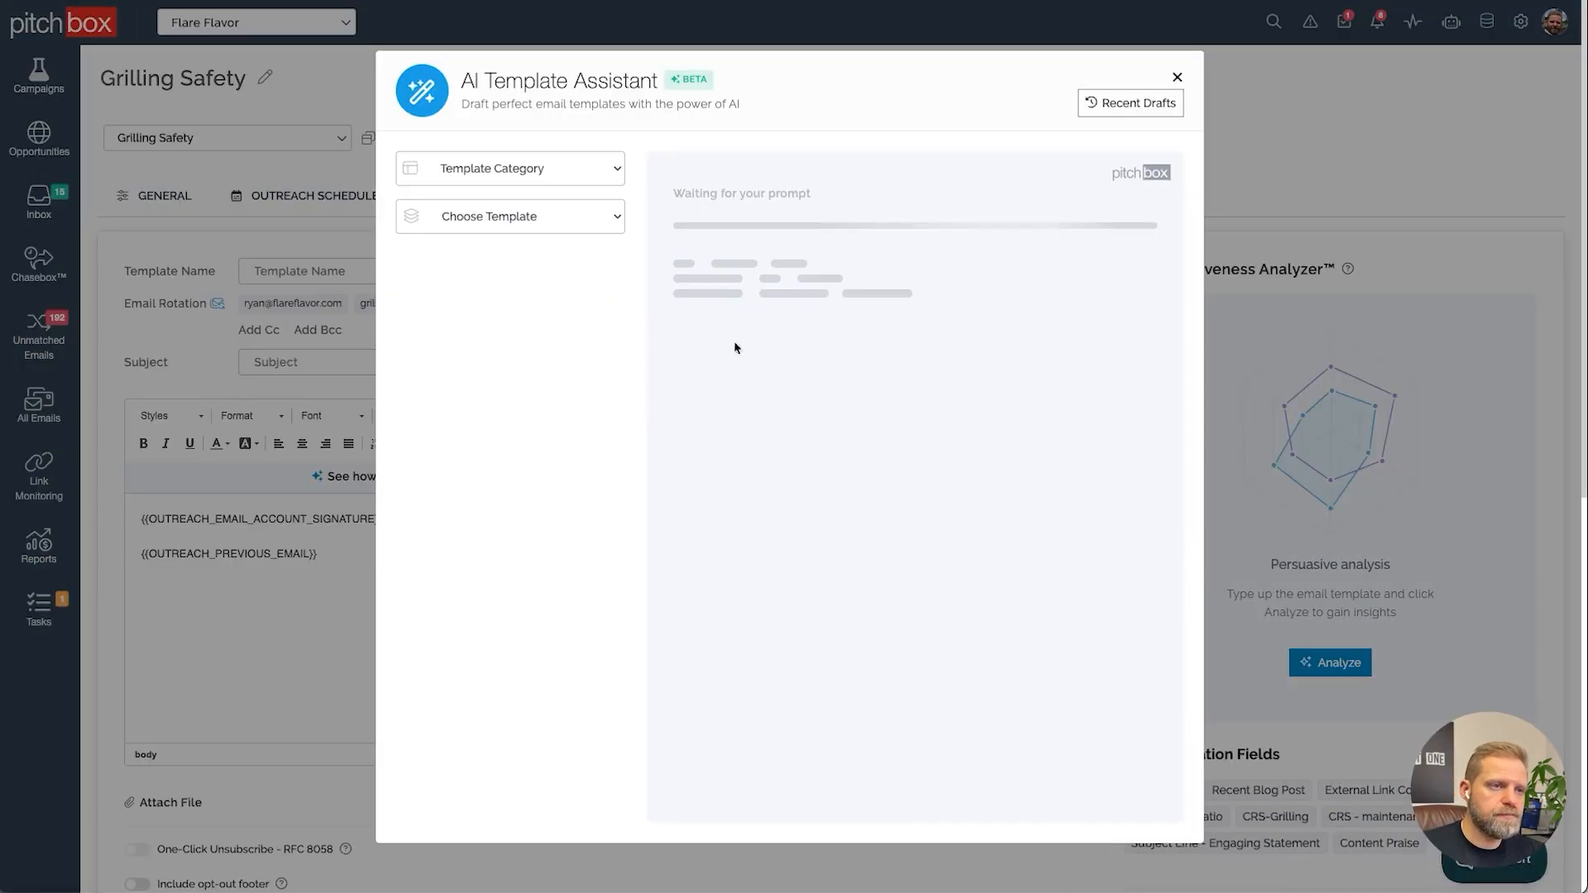
click(510, 168)
click(497, 186)
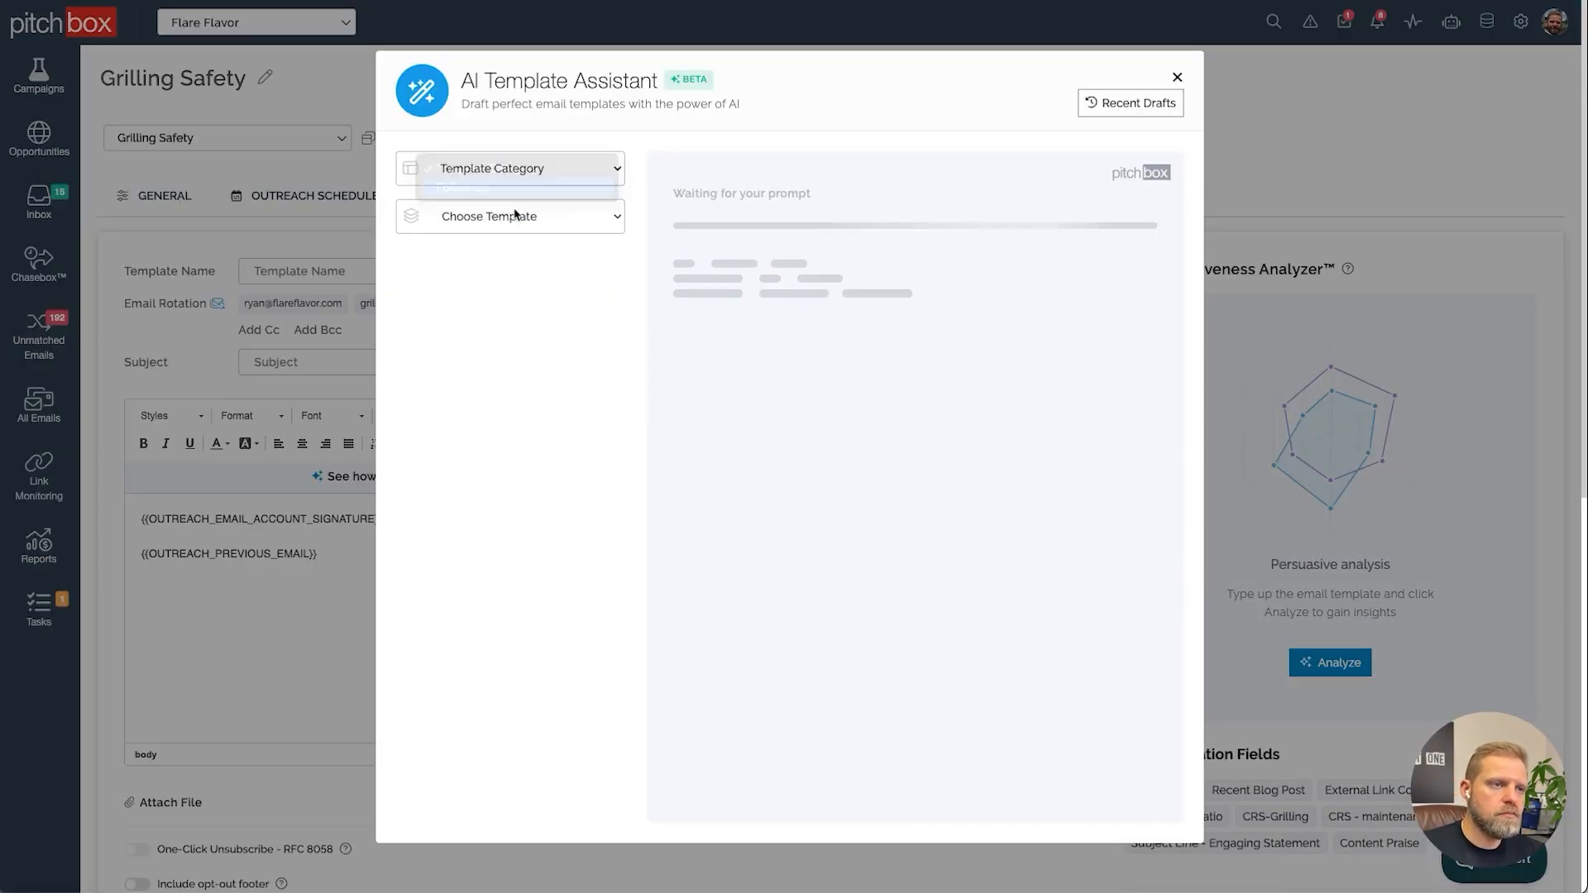
click(517, 215)
click(486, 235)
text(Follow up to praise email)
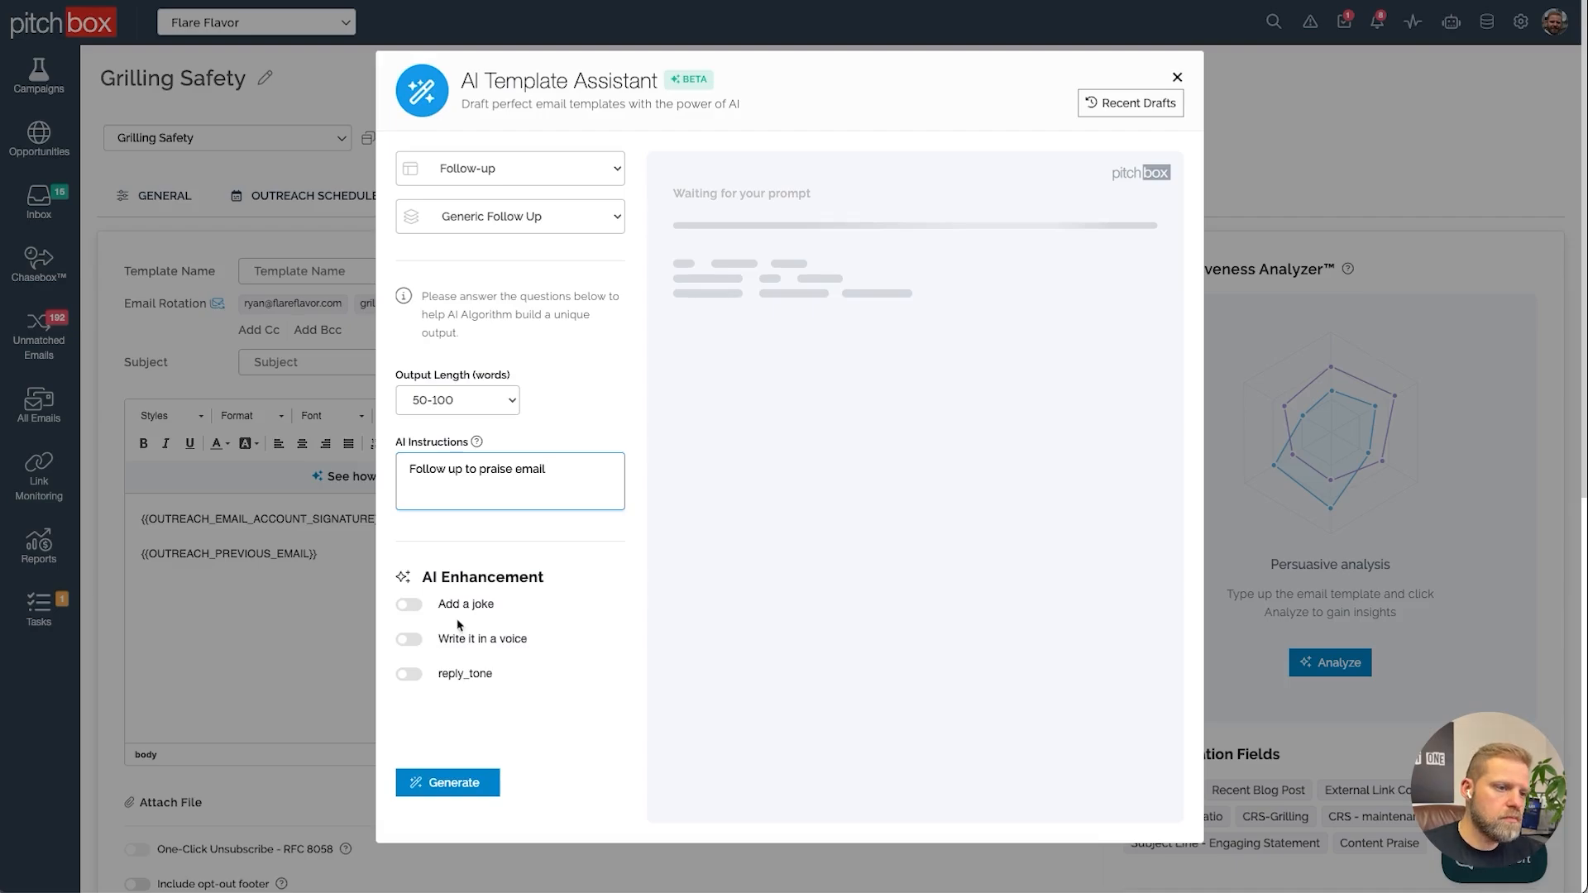
Generate and insert the AI follow-up email, and set its subject to the Previous Email Subject field
click(447, 782)
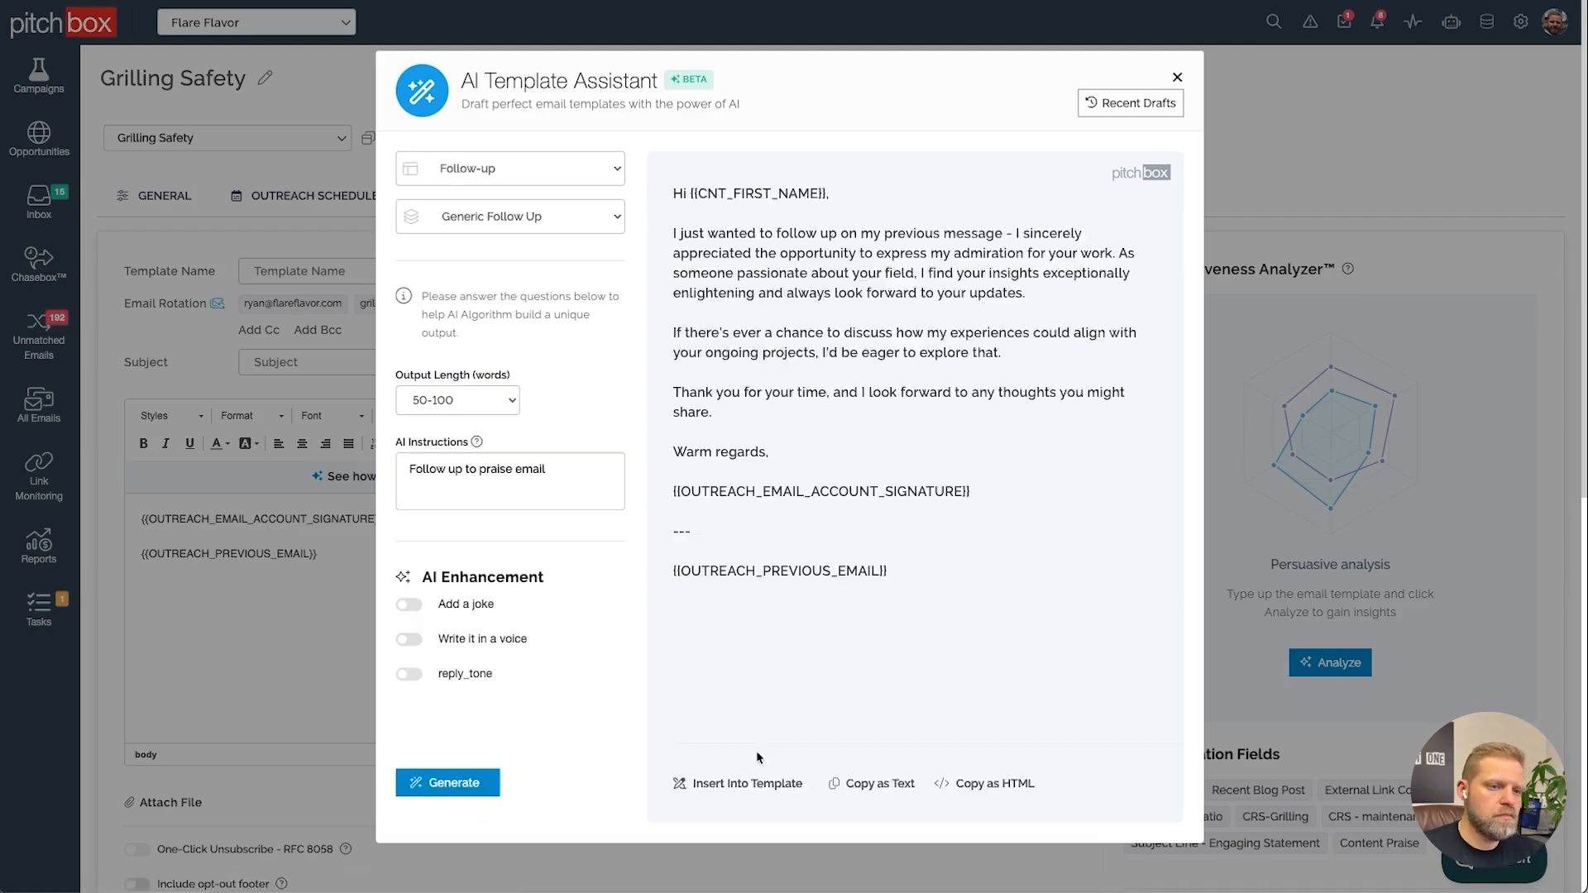
click(747, 782)
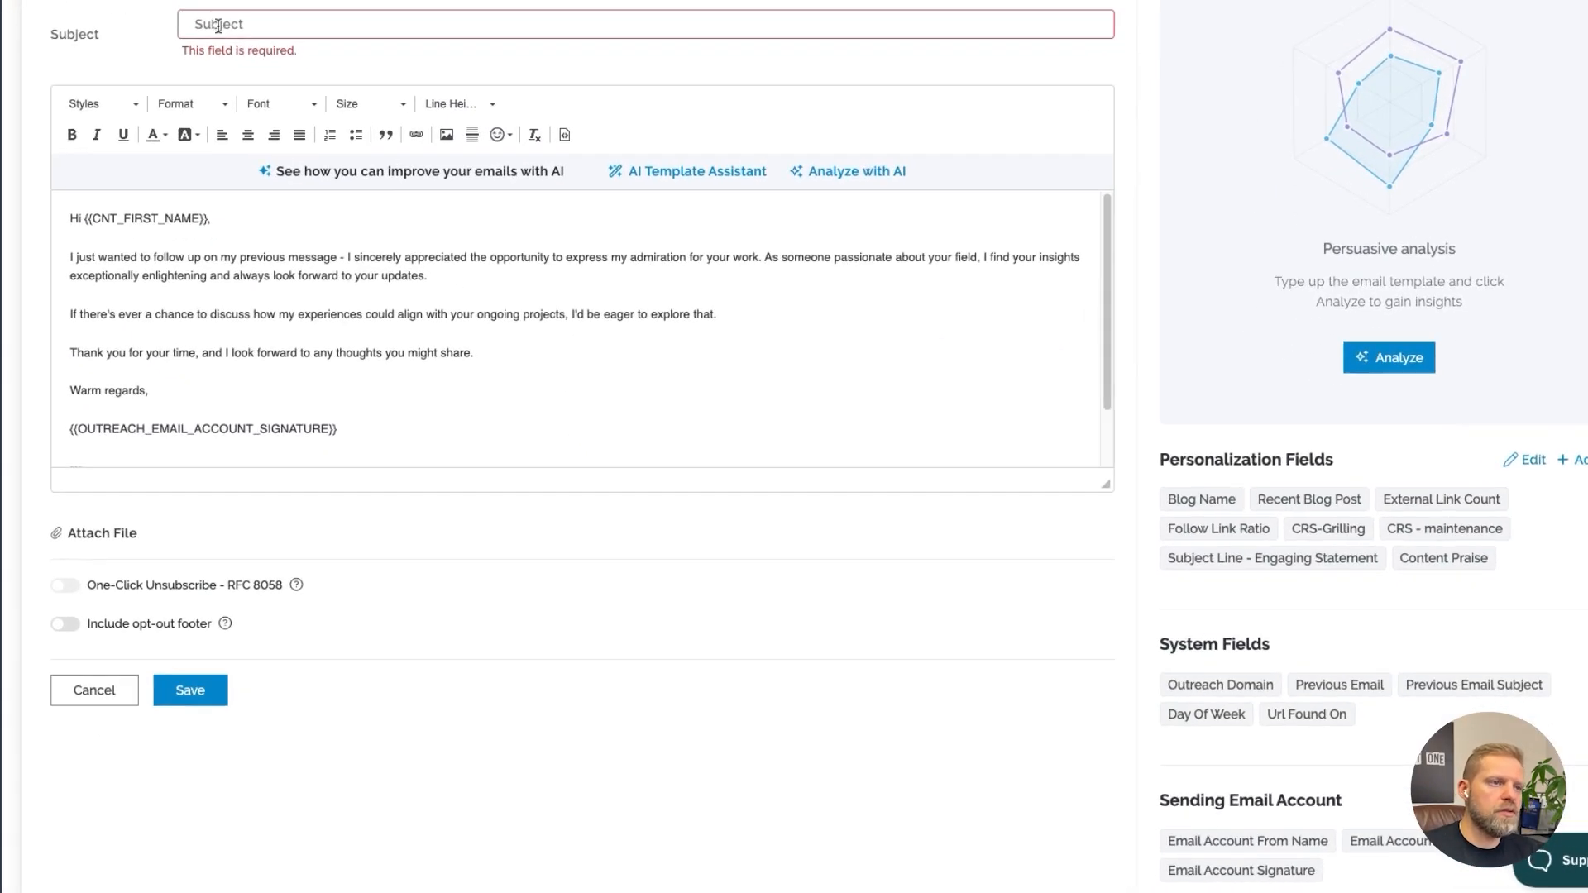
click(1493, 688)
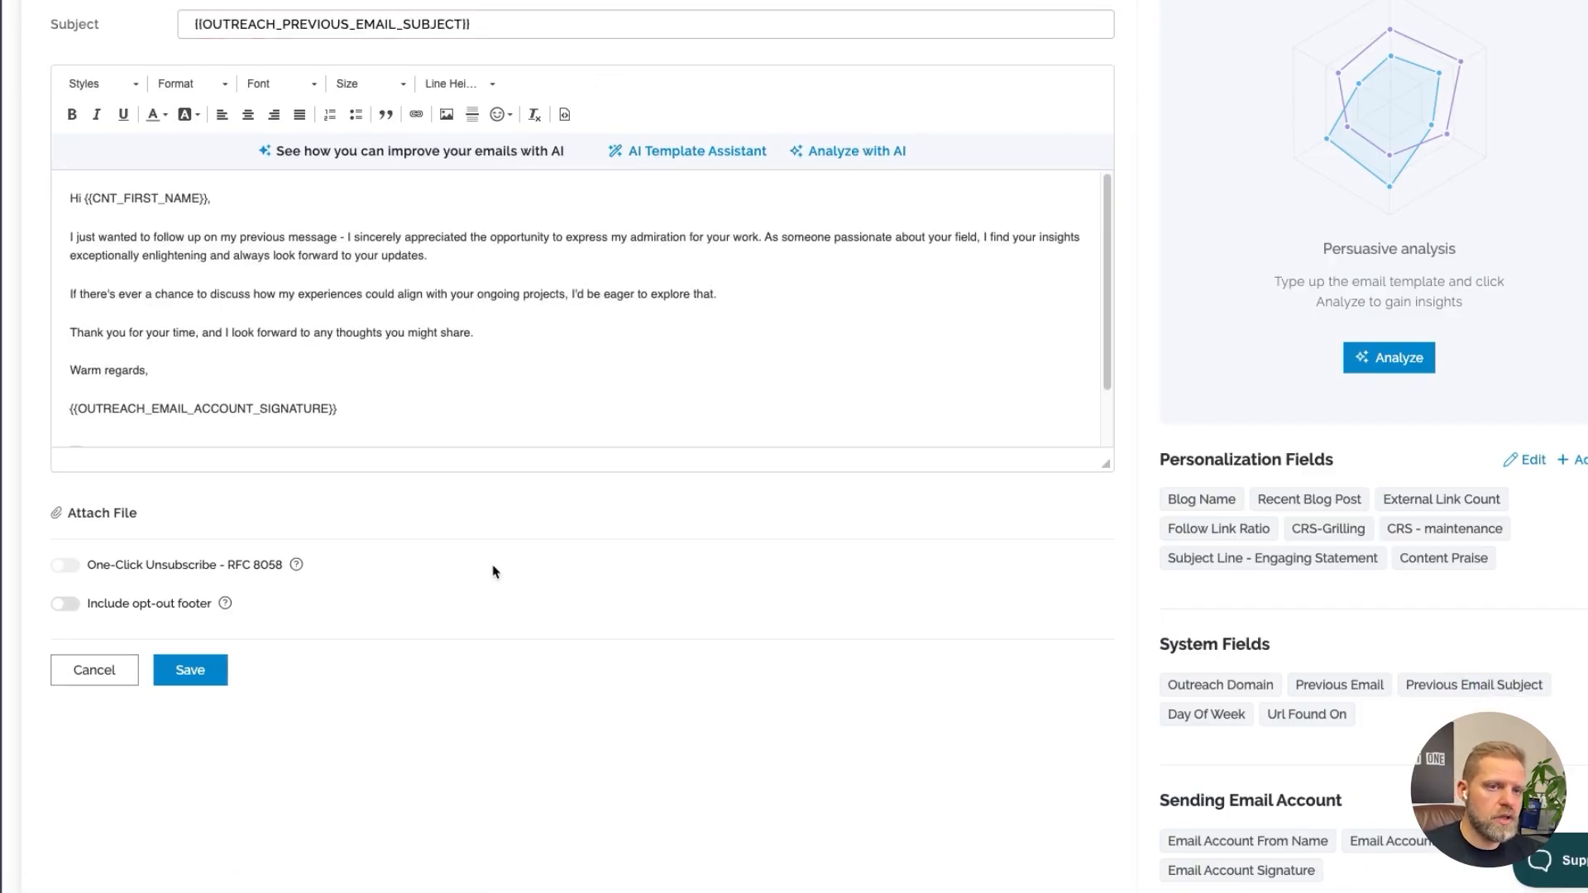
Save the Attempt 2 template after reviewing its preview and deliverability scoring
click(242, 685)
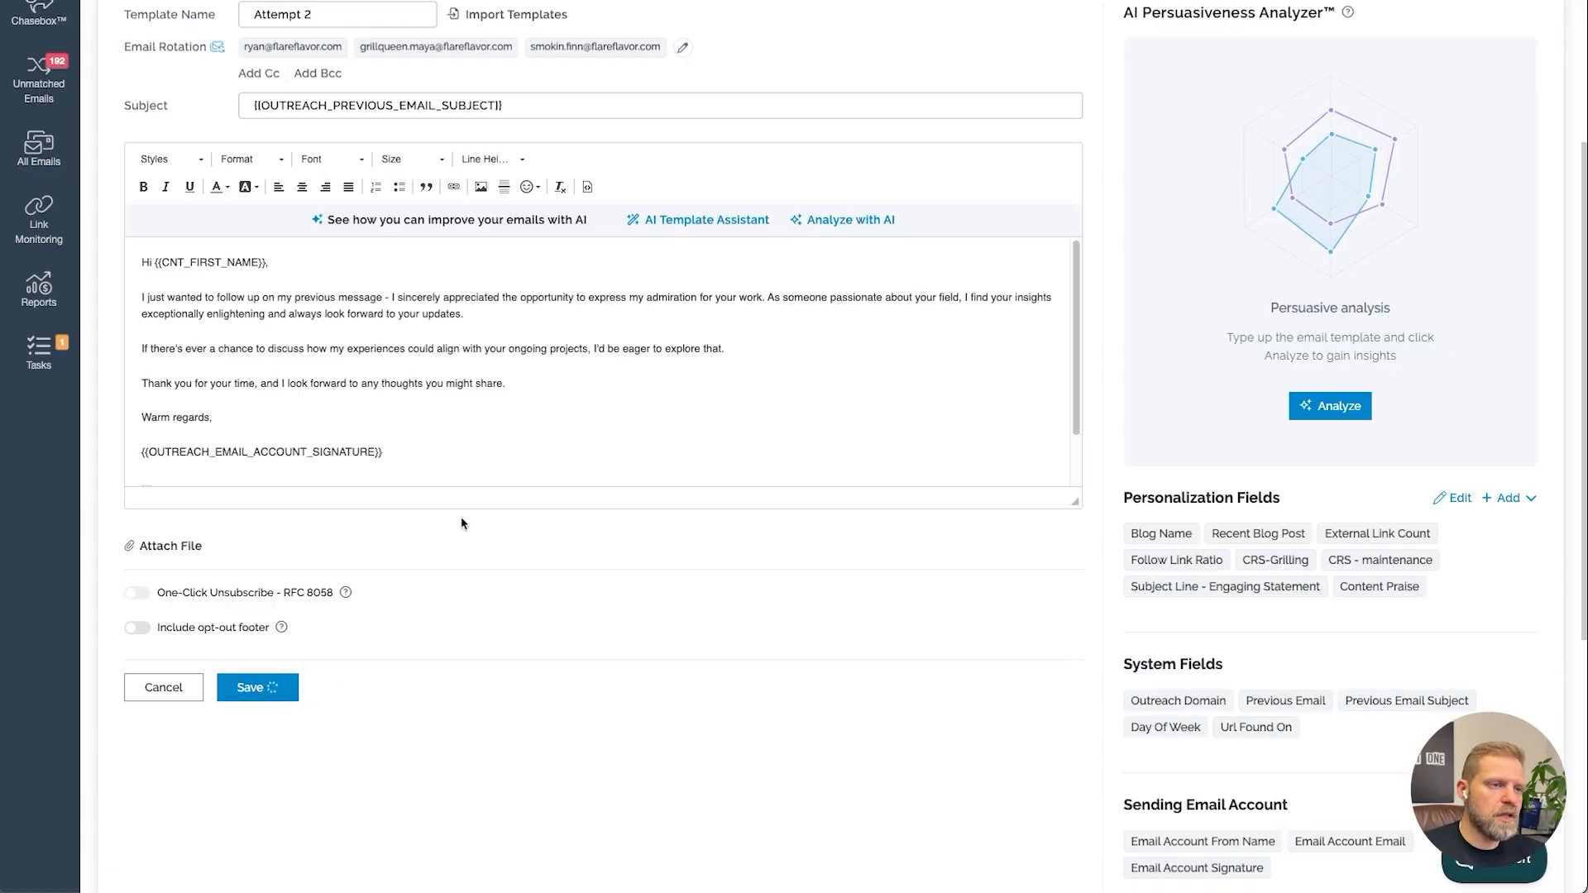
click(506, 546)
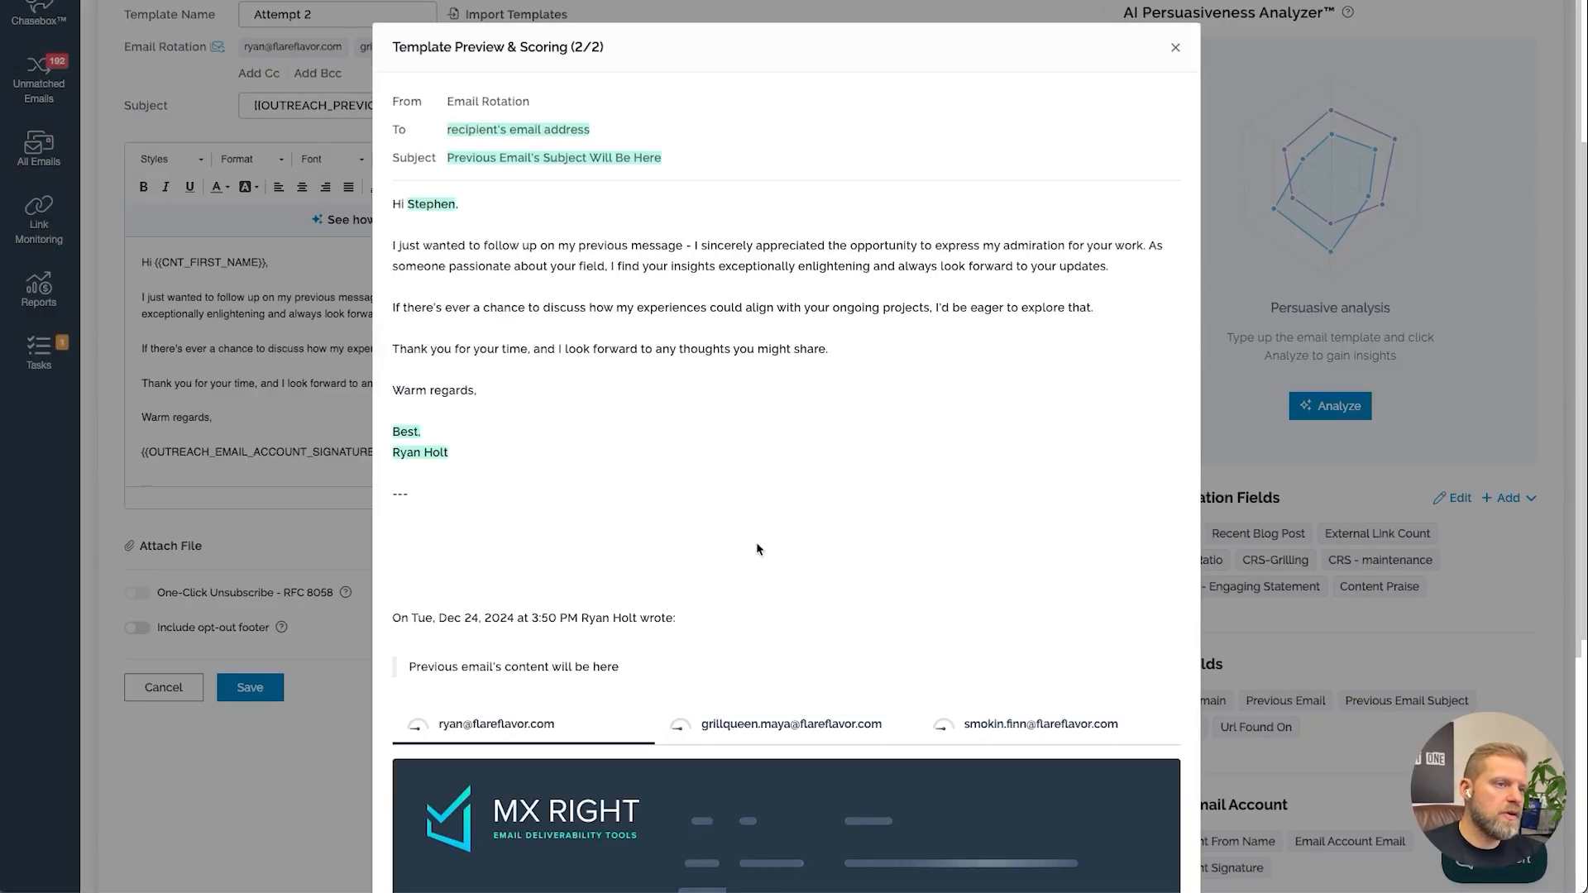
scroll(756, 546, down, 1)
scroll(756, 546, down, 2)
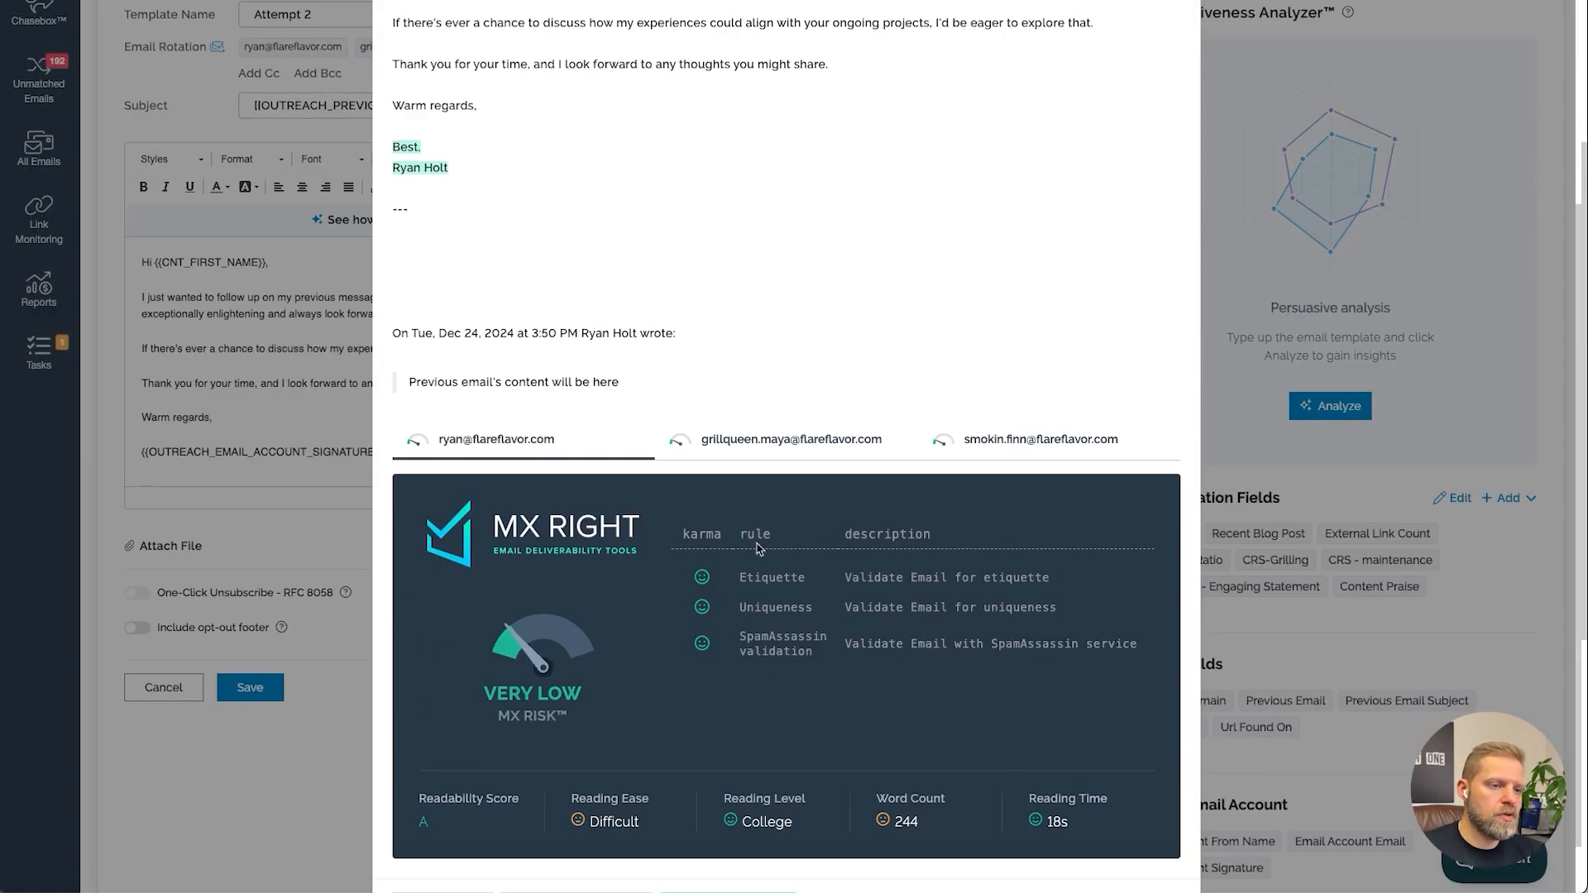
scroll(756, 545, down, 1)
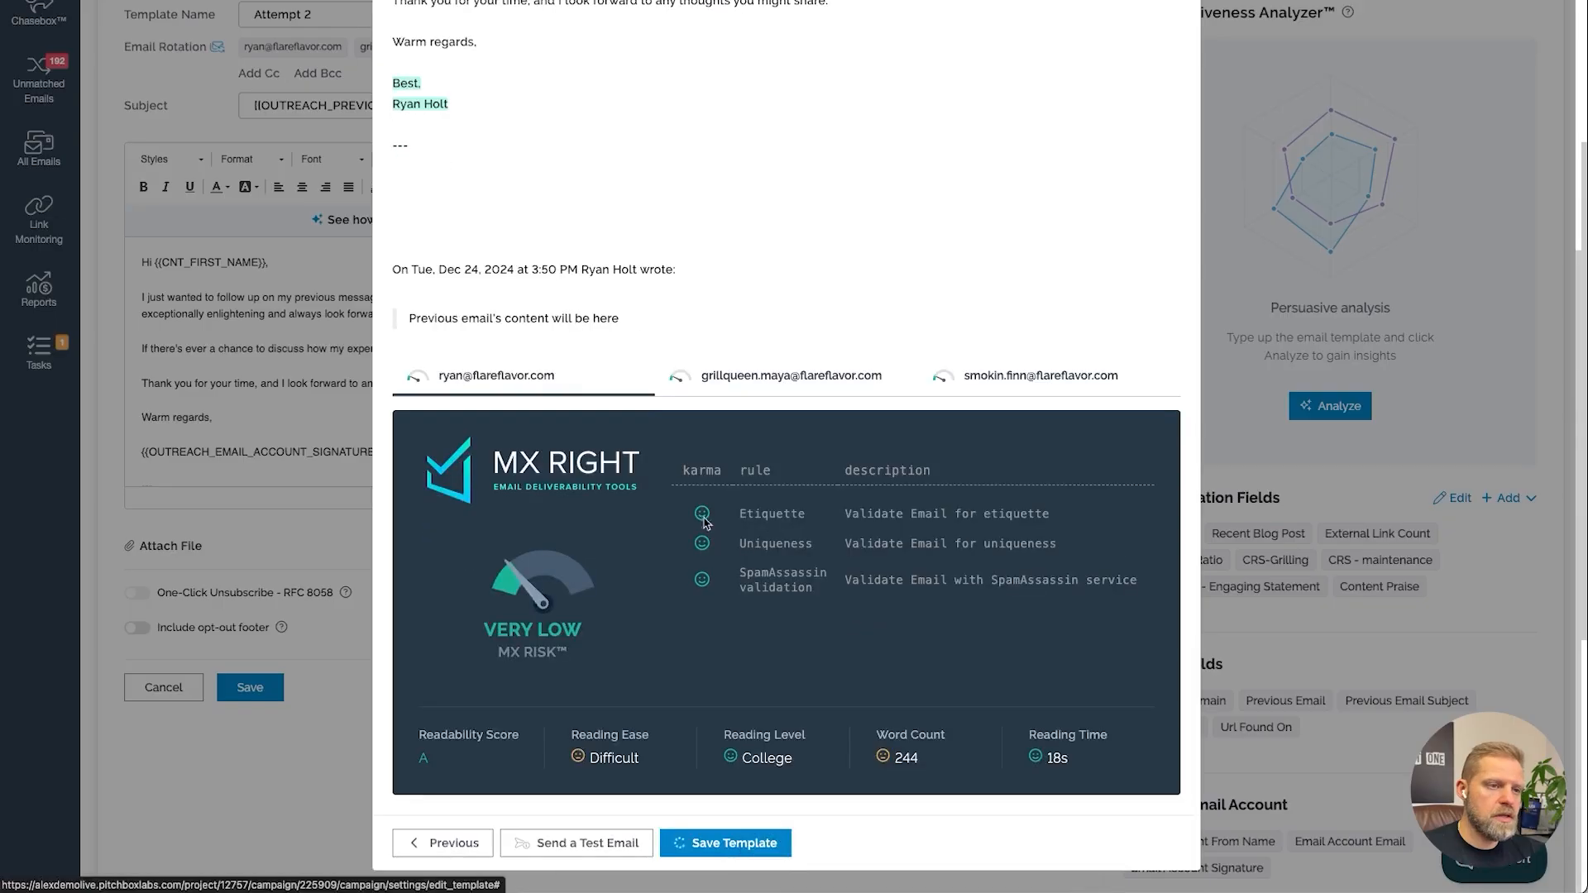
click(731, 844)
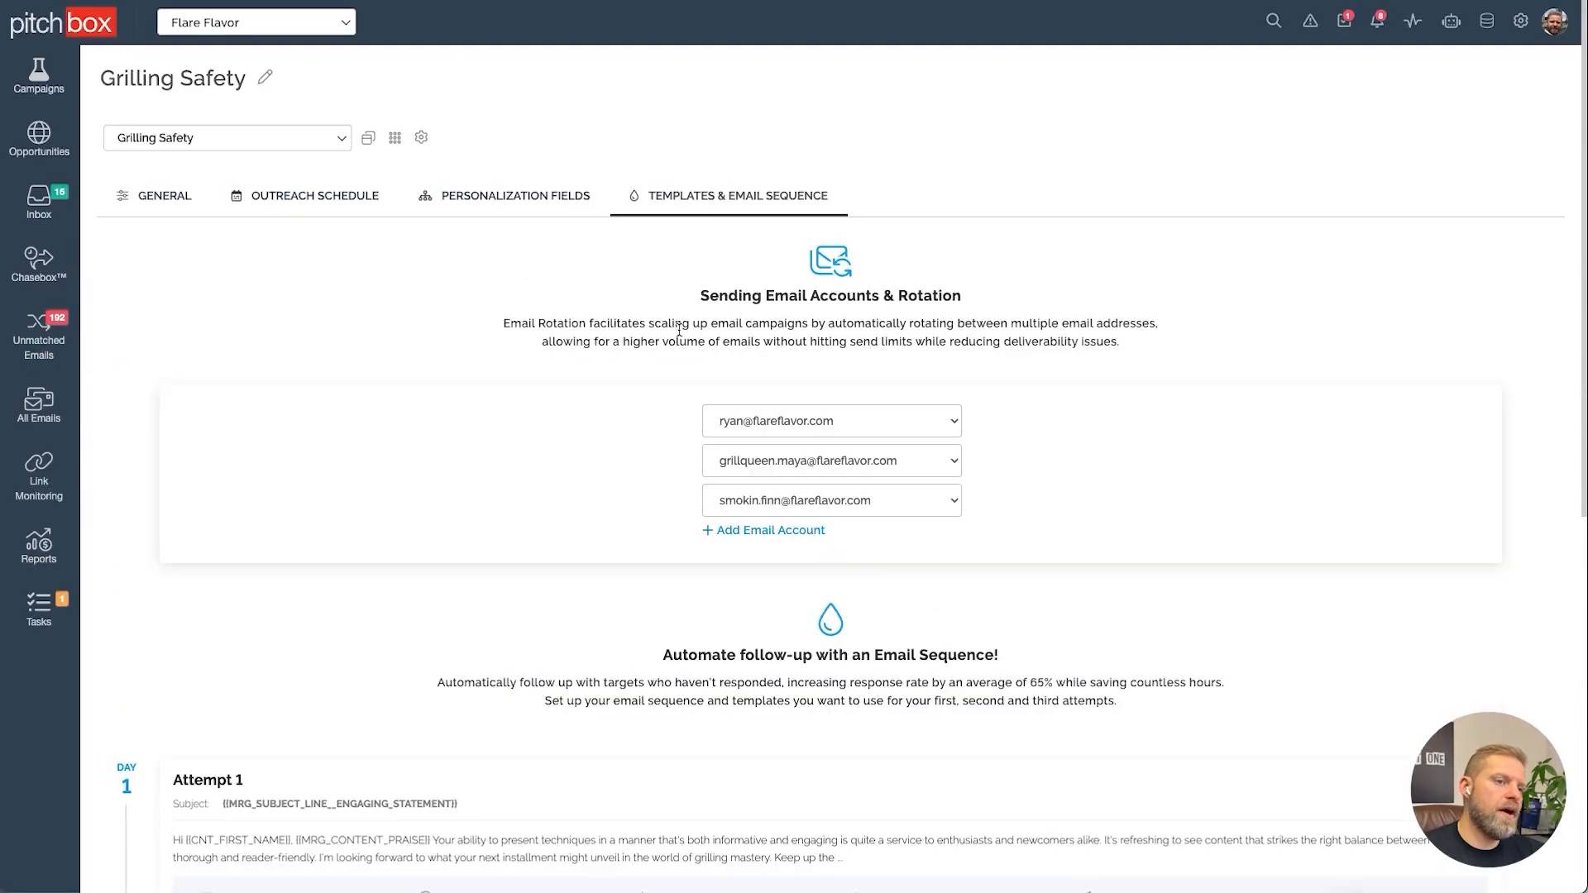
Open the campaign's outreach workflow Compose list and select both opportunities
scroll(877, 572, down, 1)
scroll(877, 572, down, 5)
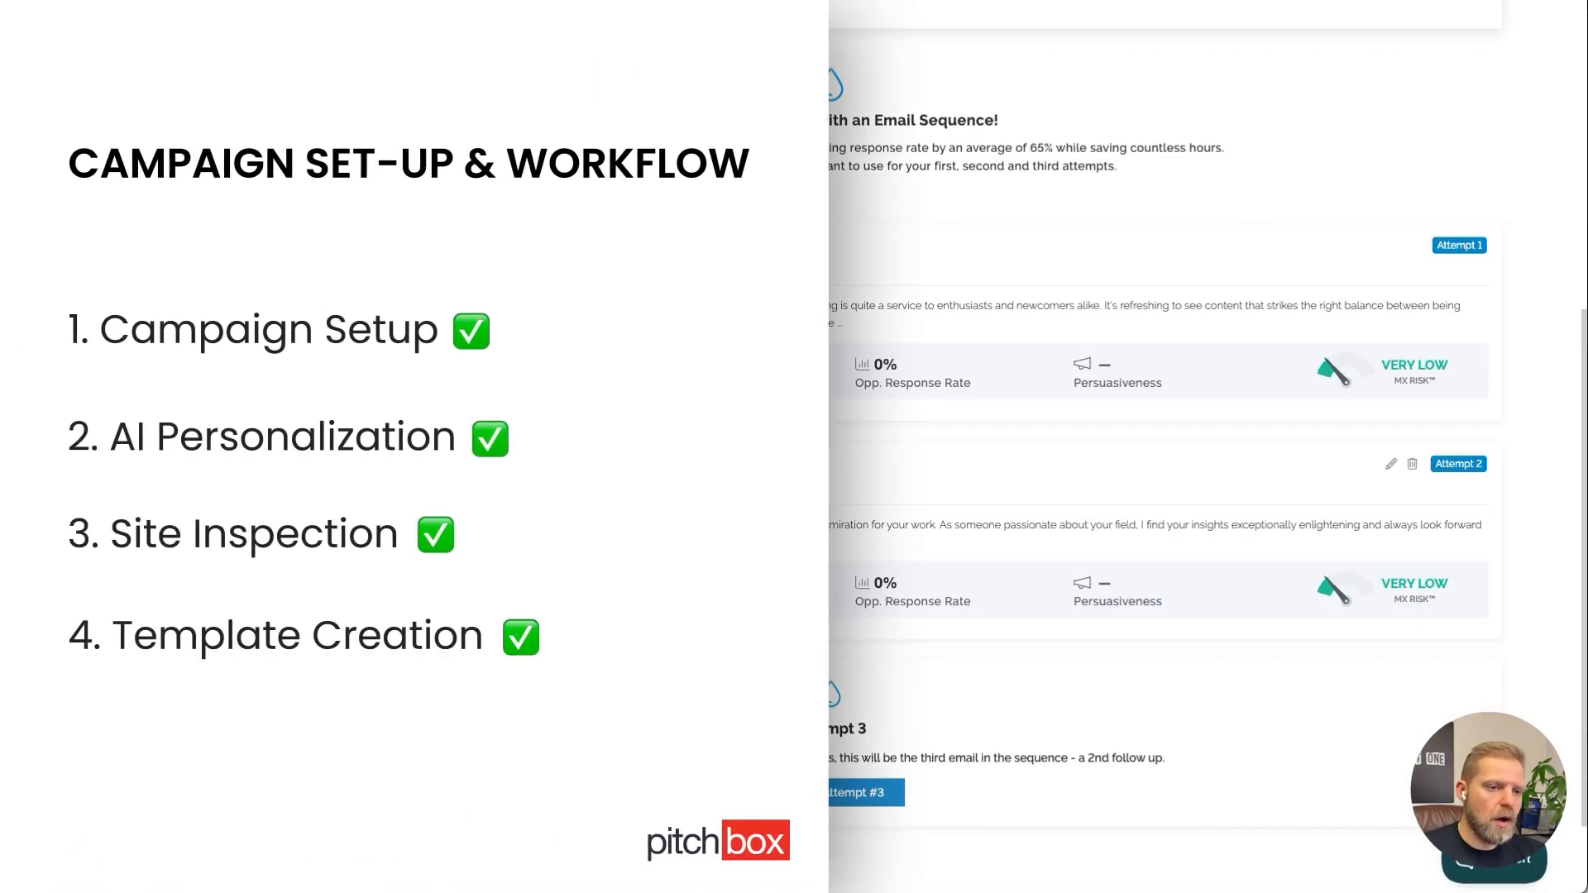
scroll(638, 518, up, 3)
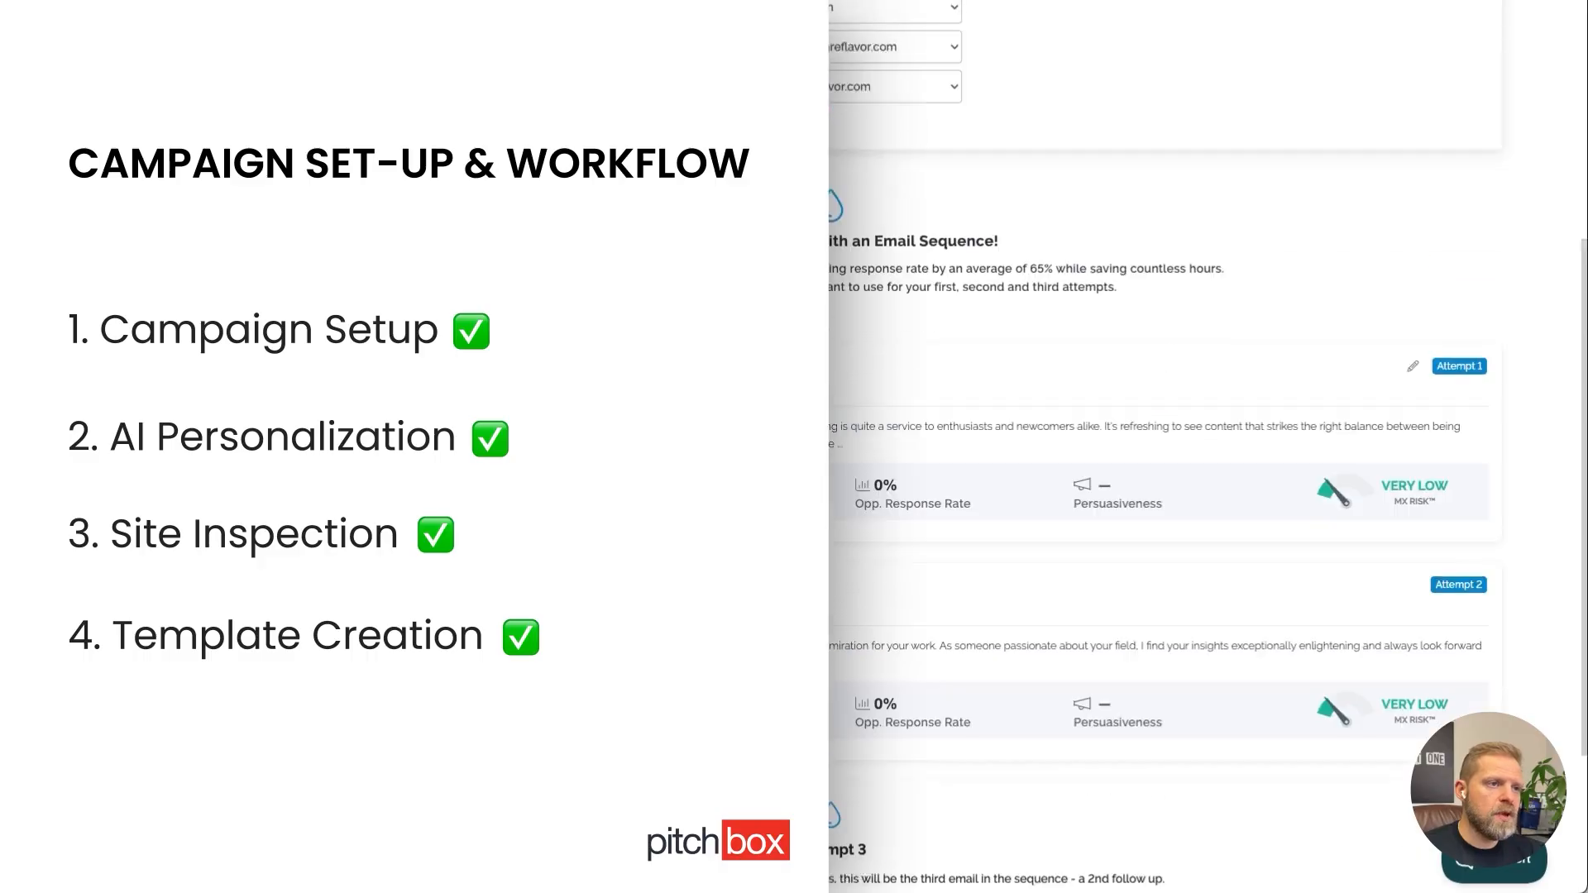
scroll(638, 518, up, 4)
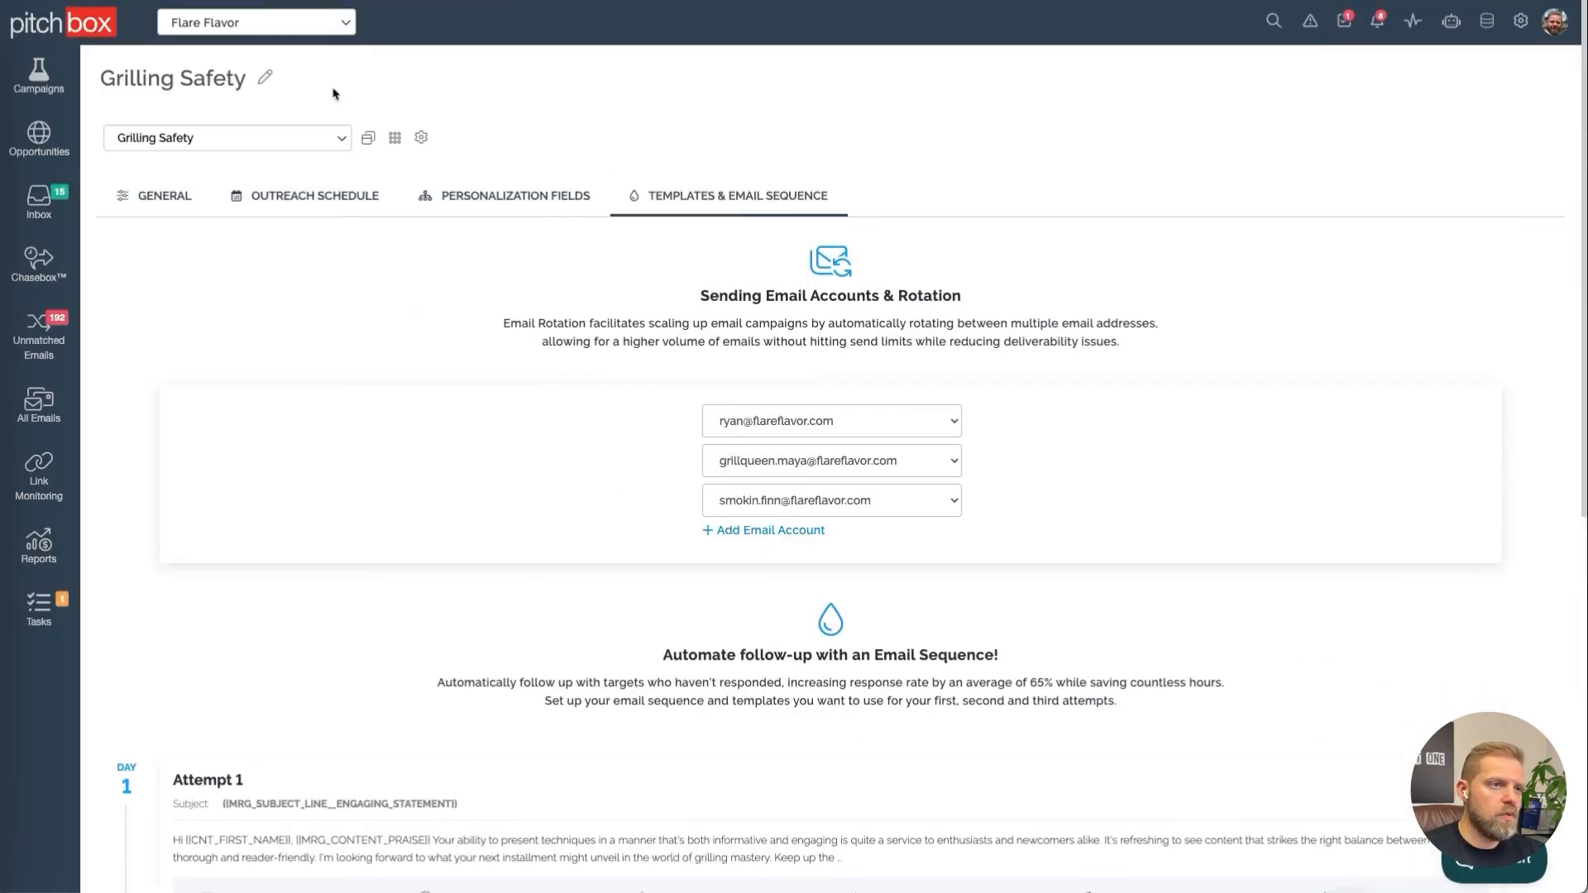
click(368, 135)
click(447, 235)
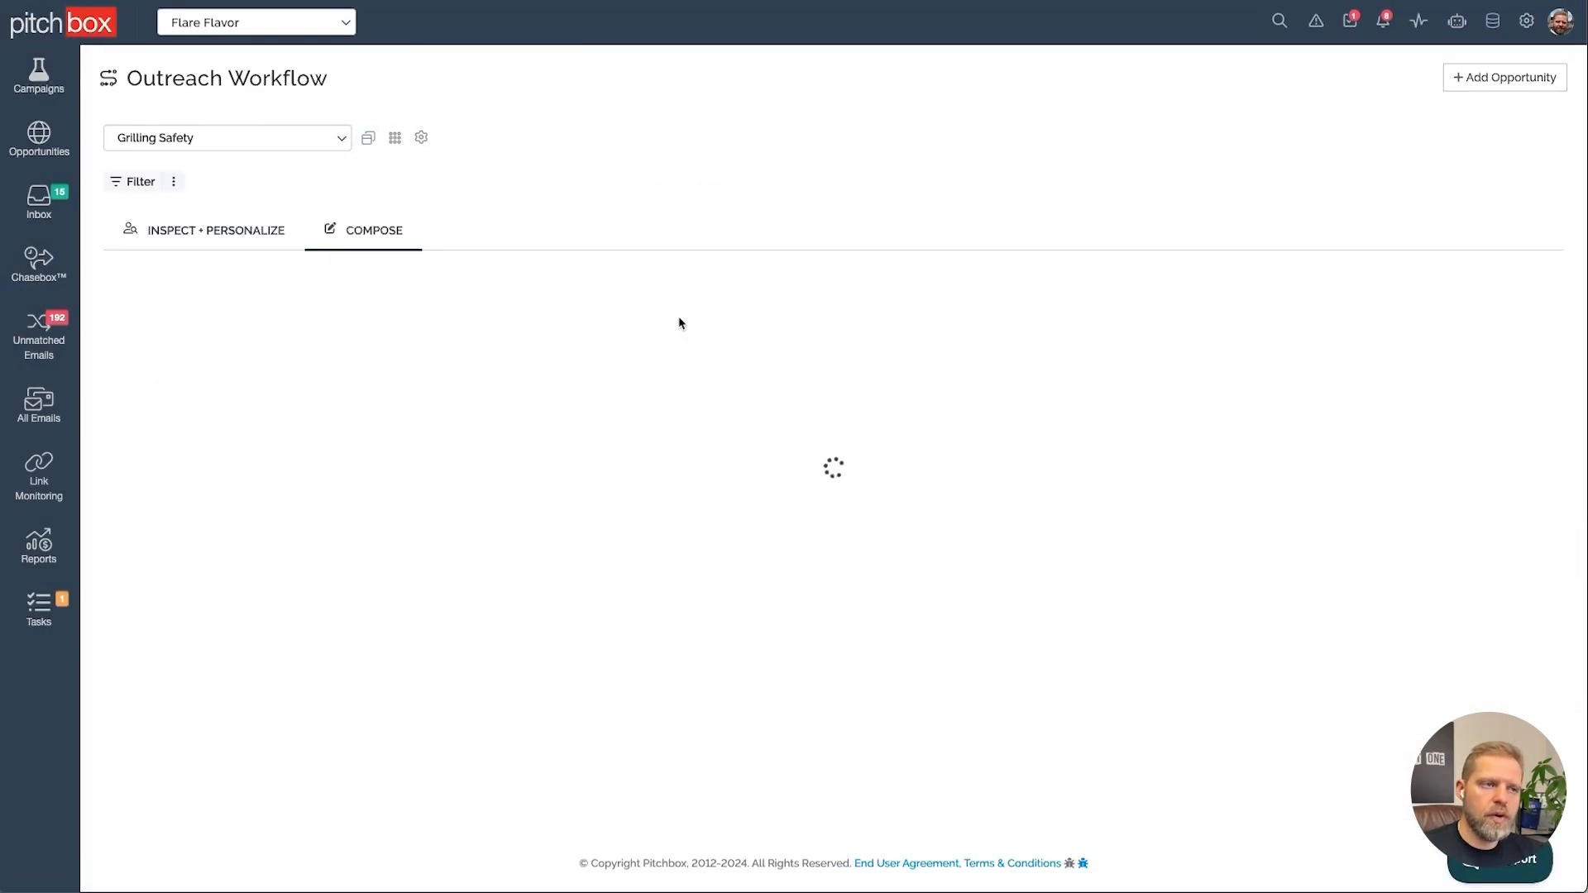
click(130, 339)
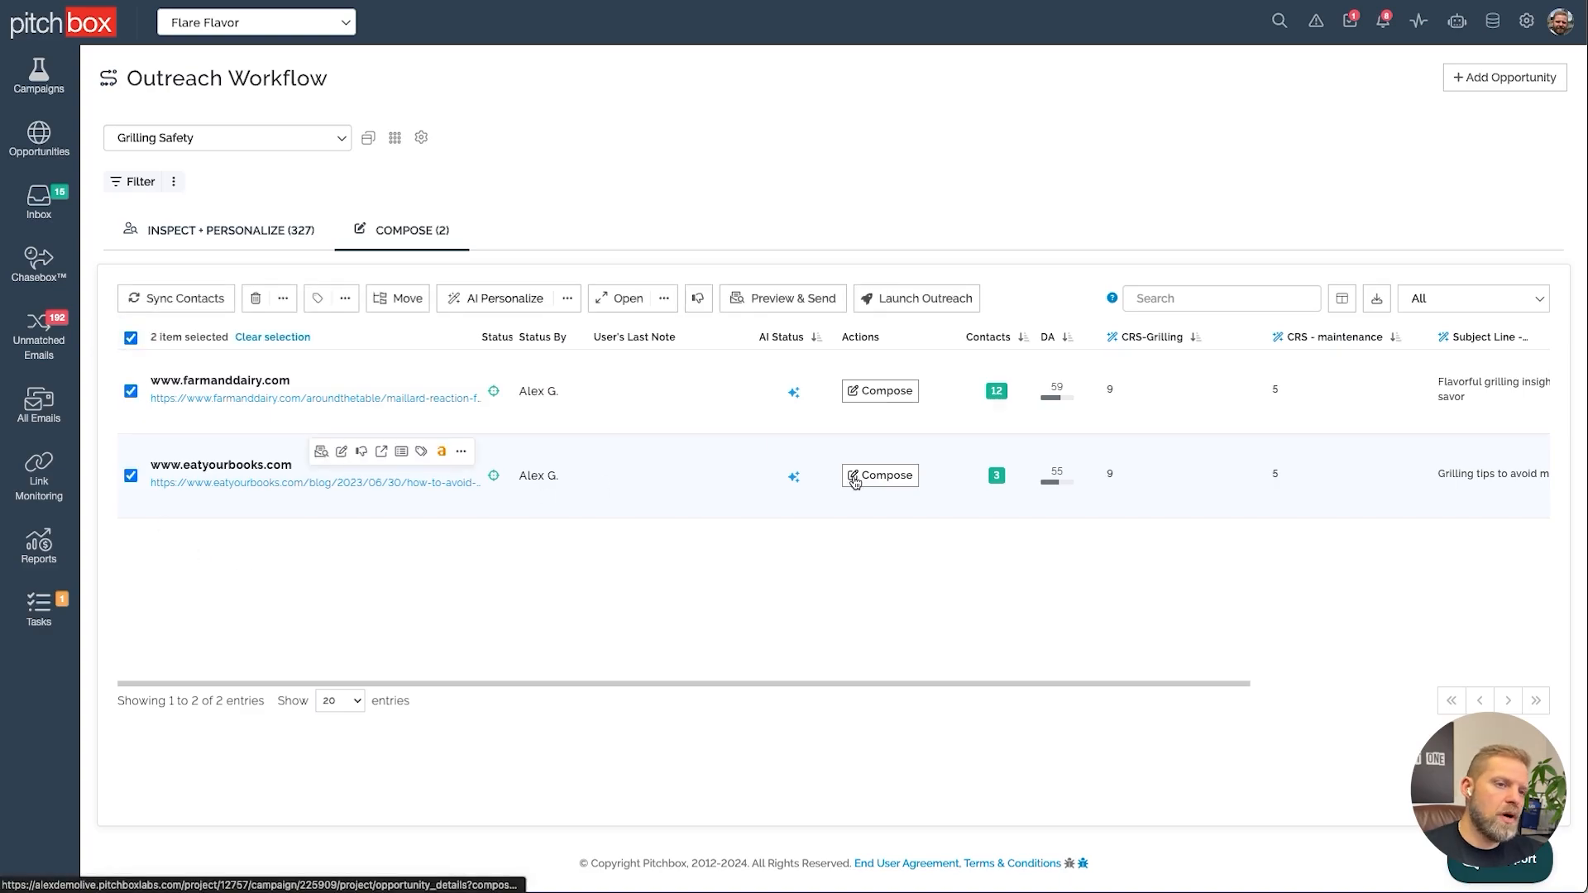
Try to launch outreach for the two selected opportunities
click(961, 306)
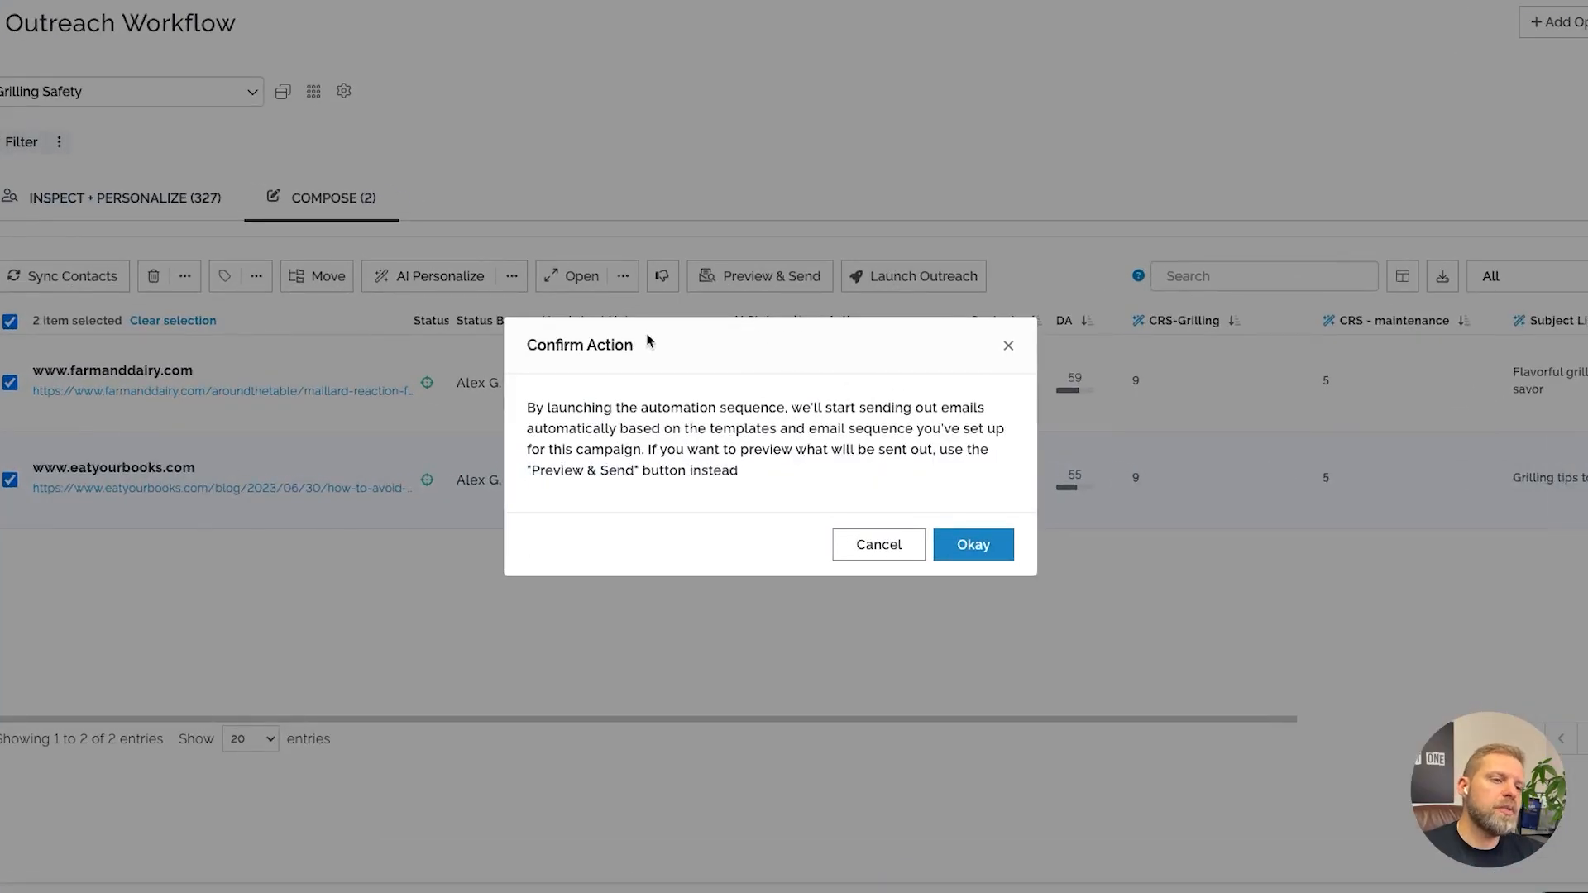
click(1008, 345)
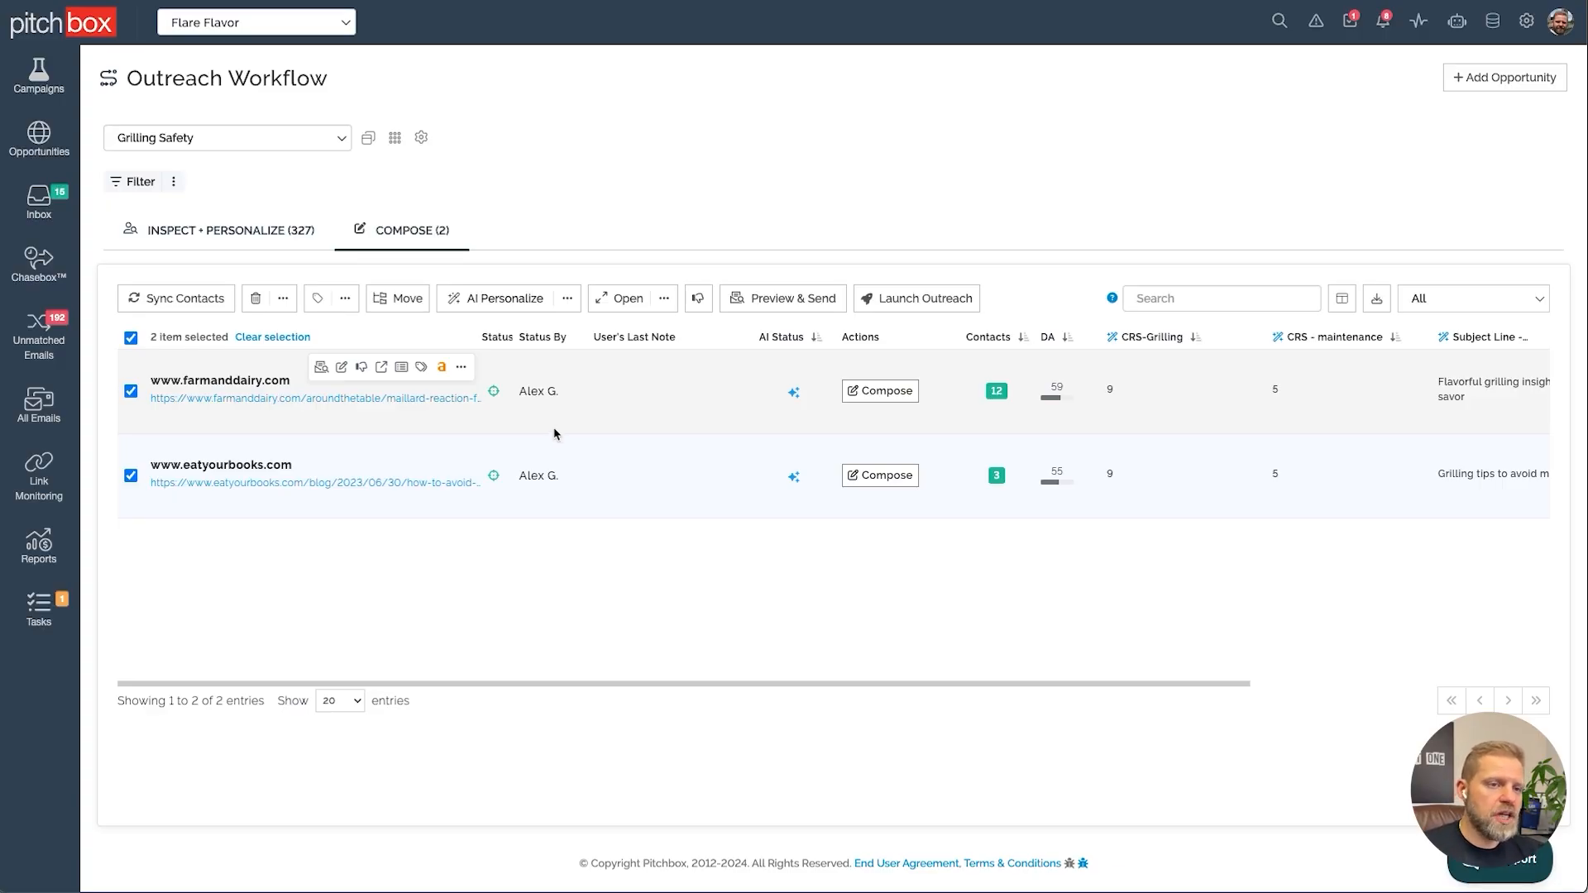
Open Preview & Send and review each opportunity's emails and follow-up sequence per contact
click(773, 299)
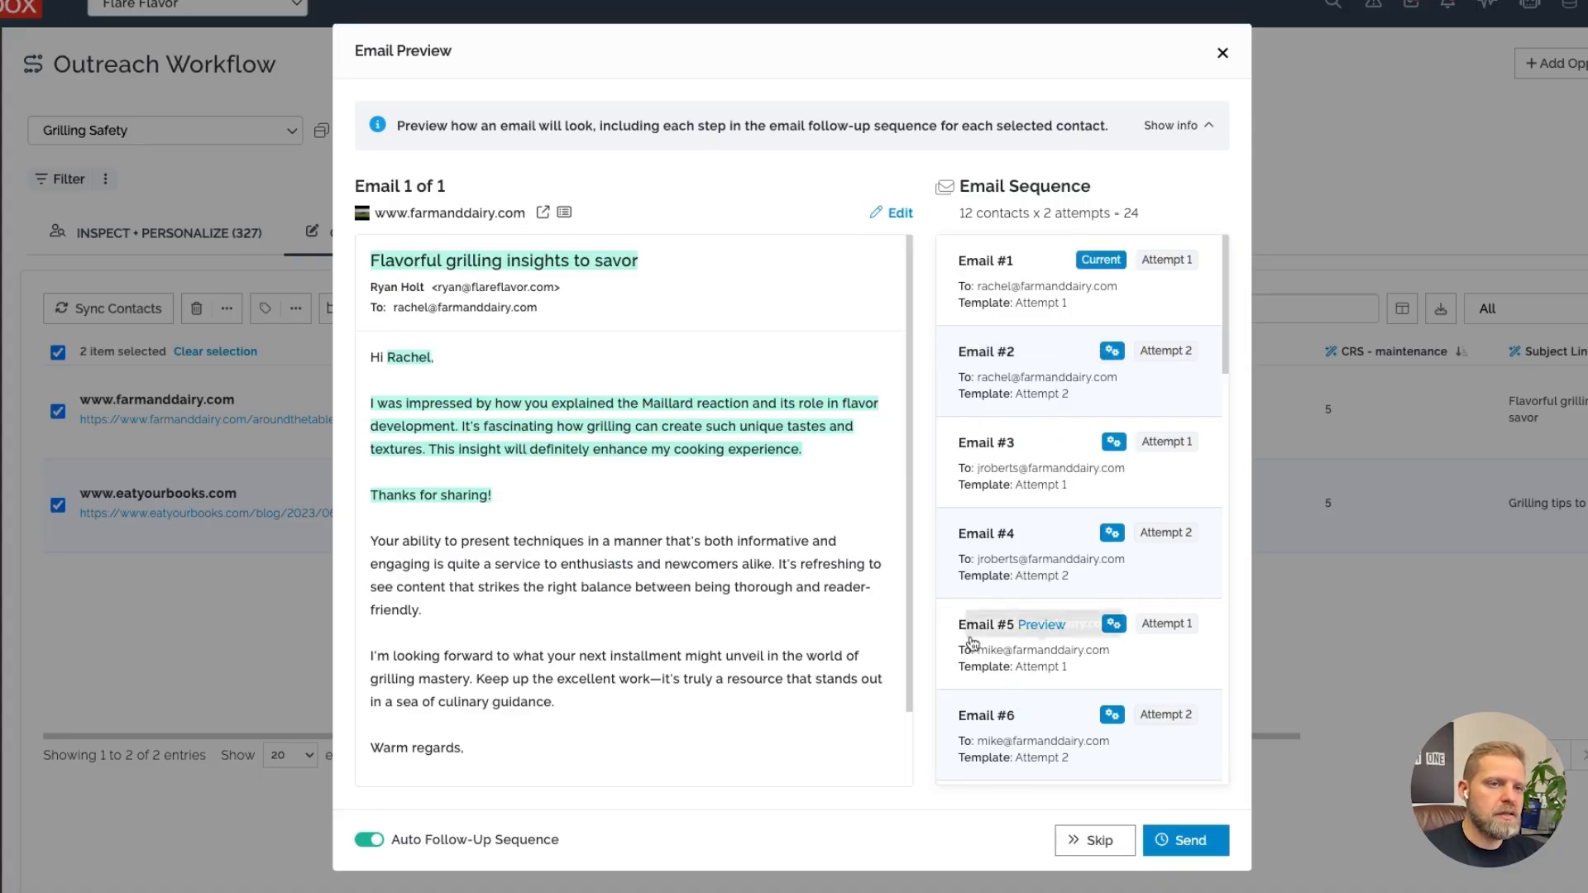
double_click(1129, 213)
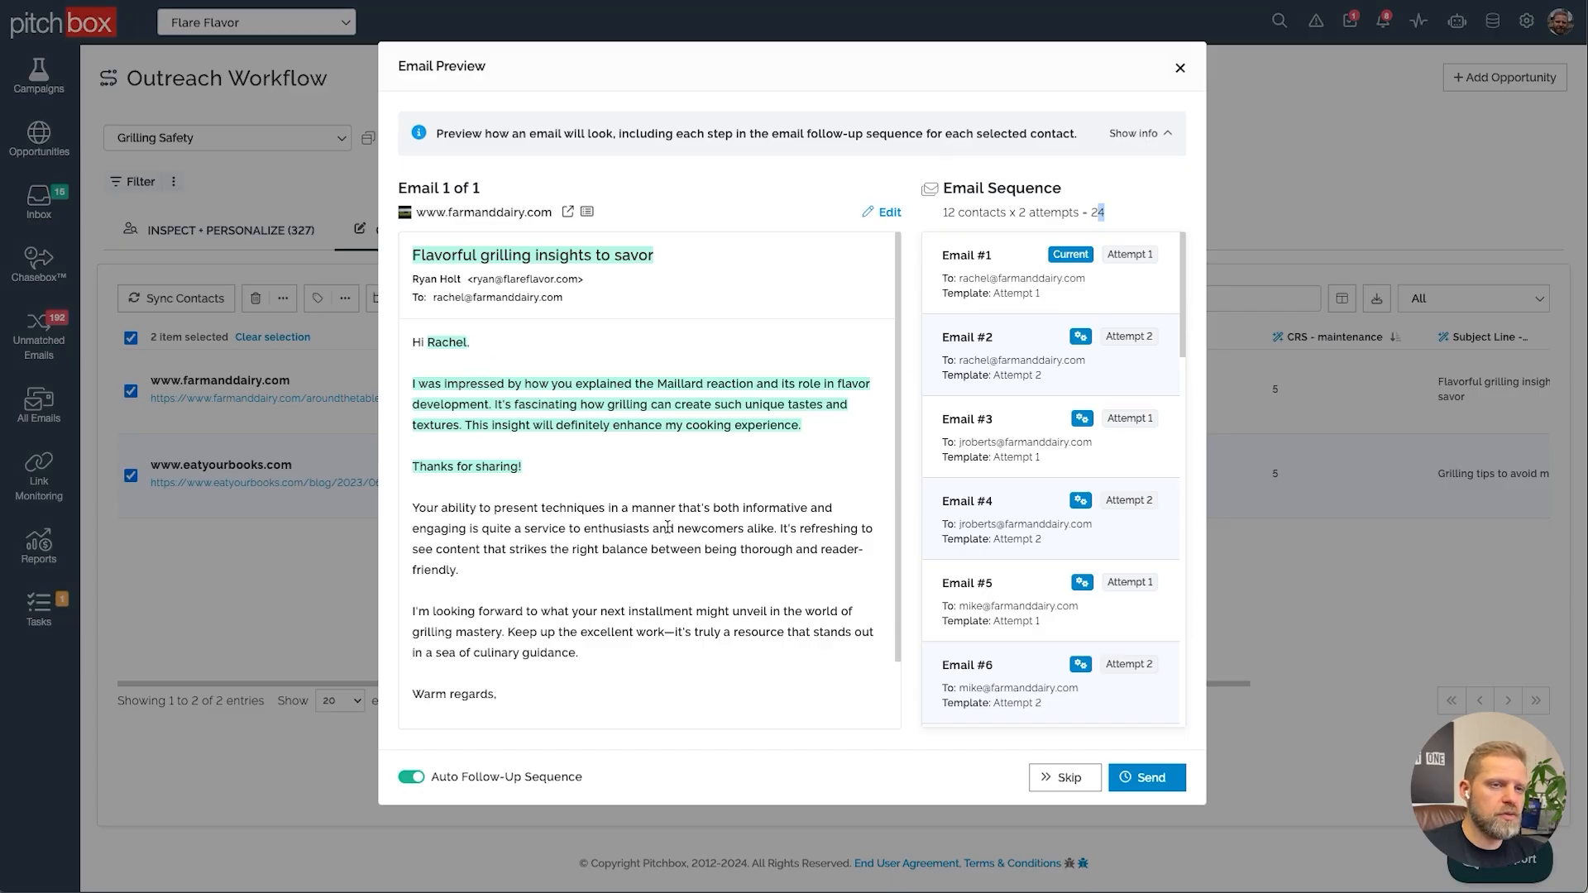
click(1017, 337)
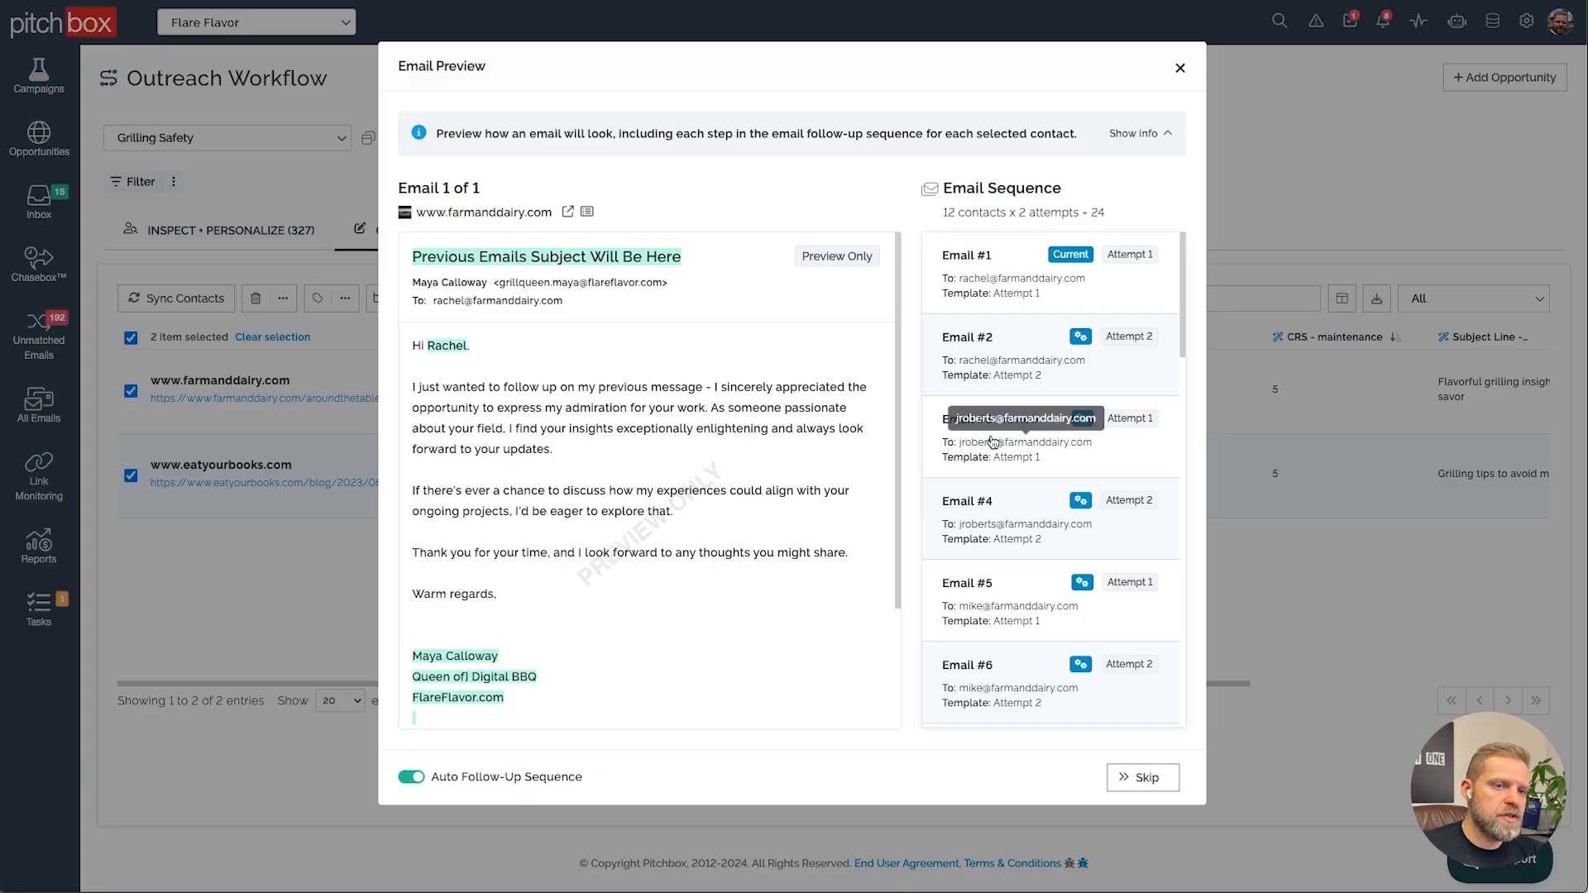
click(1015, 419)
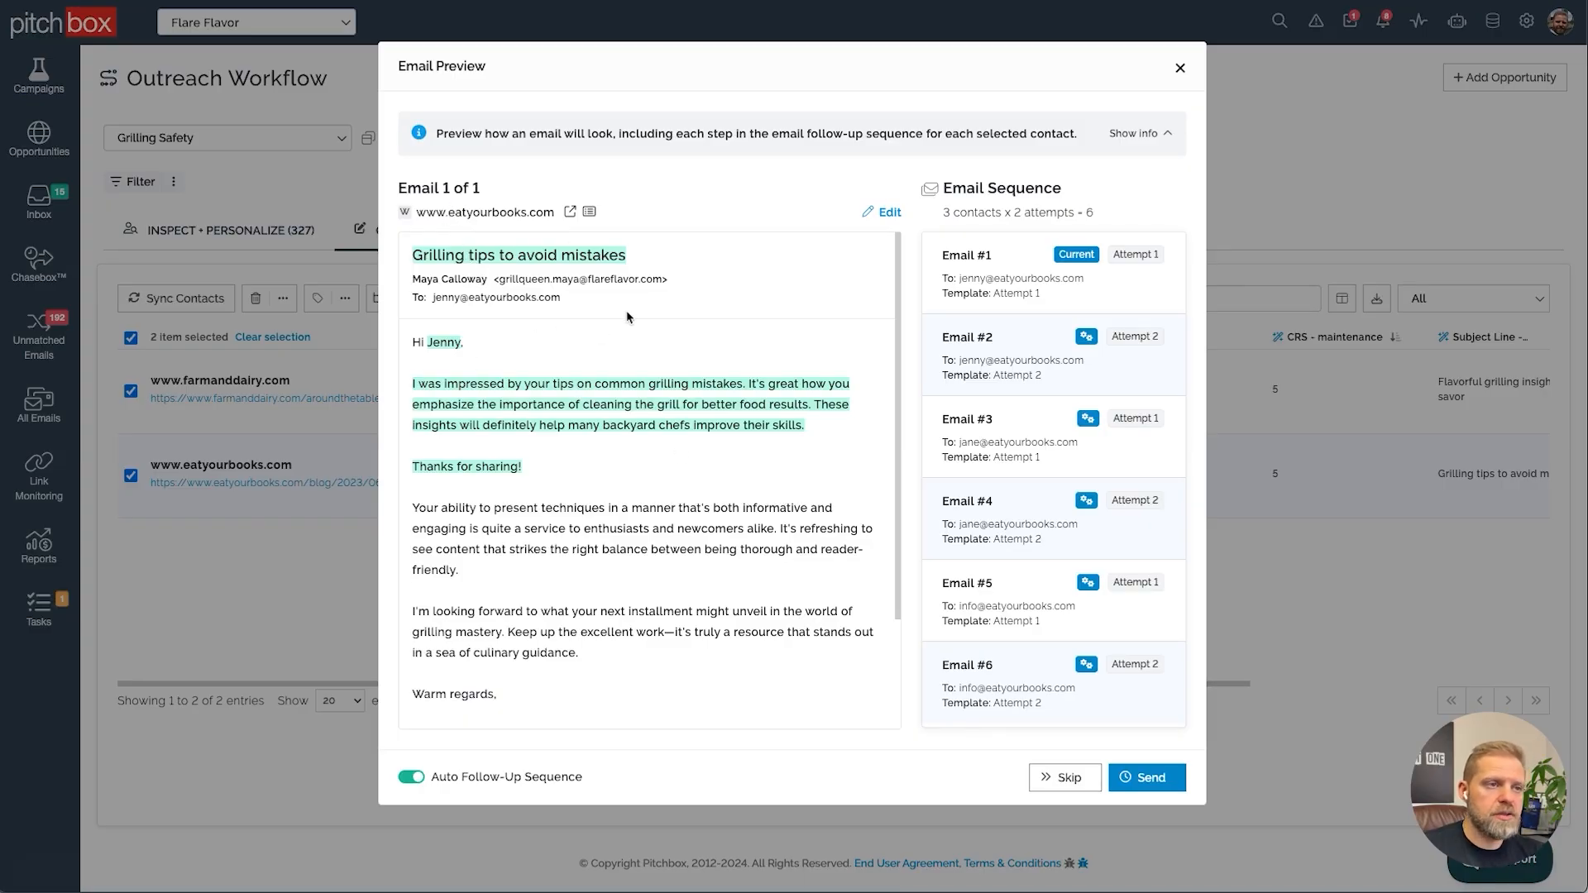
click(1098, 221)
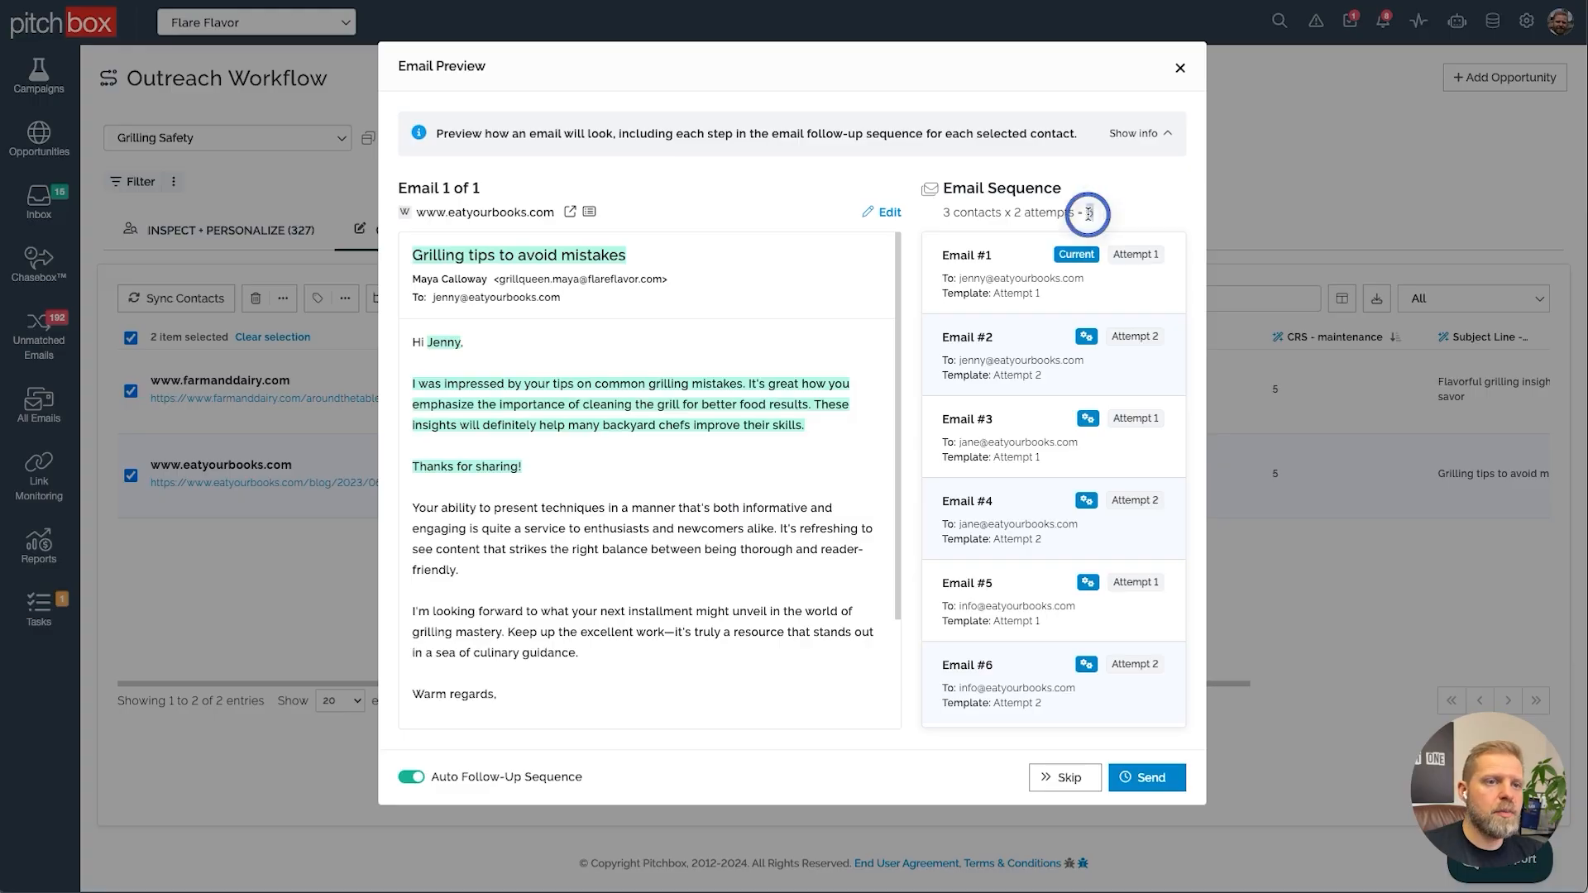
double_click(947, 212)
double_click(1019, 213)
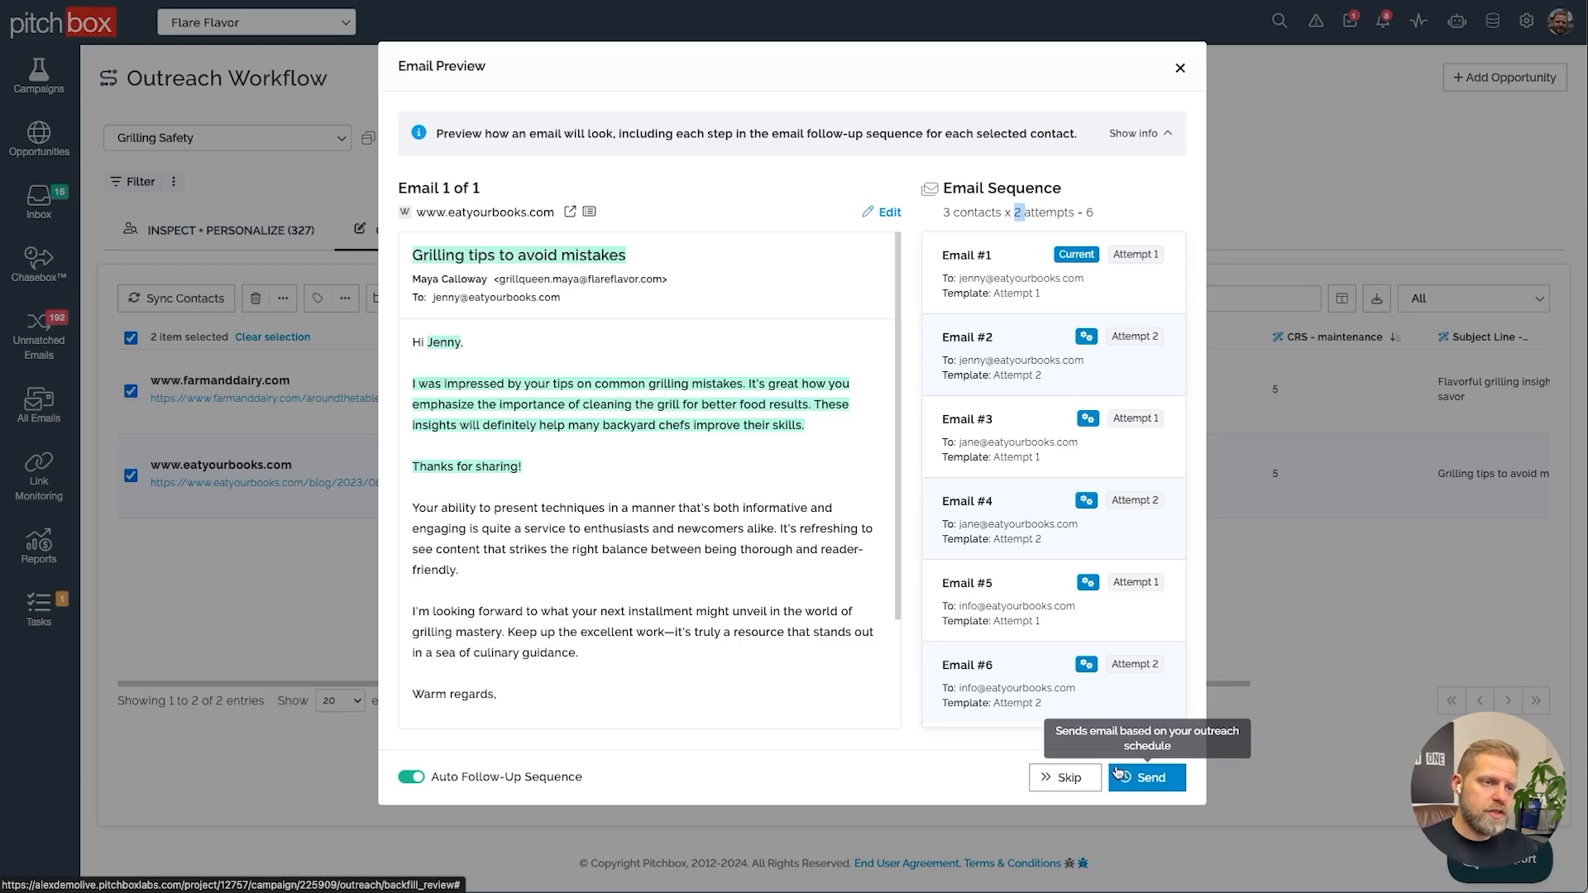
click(883, 212)
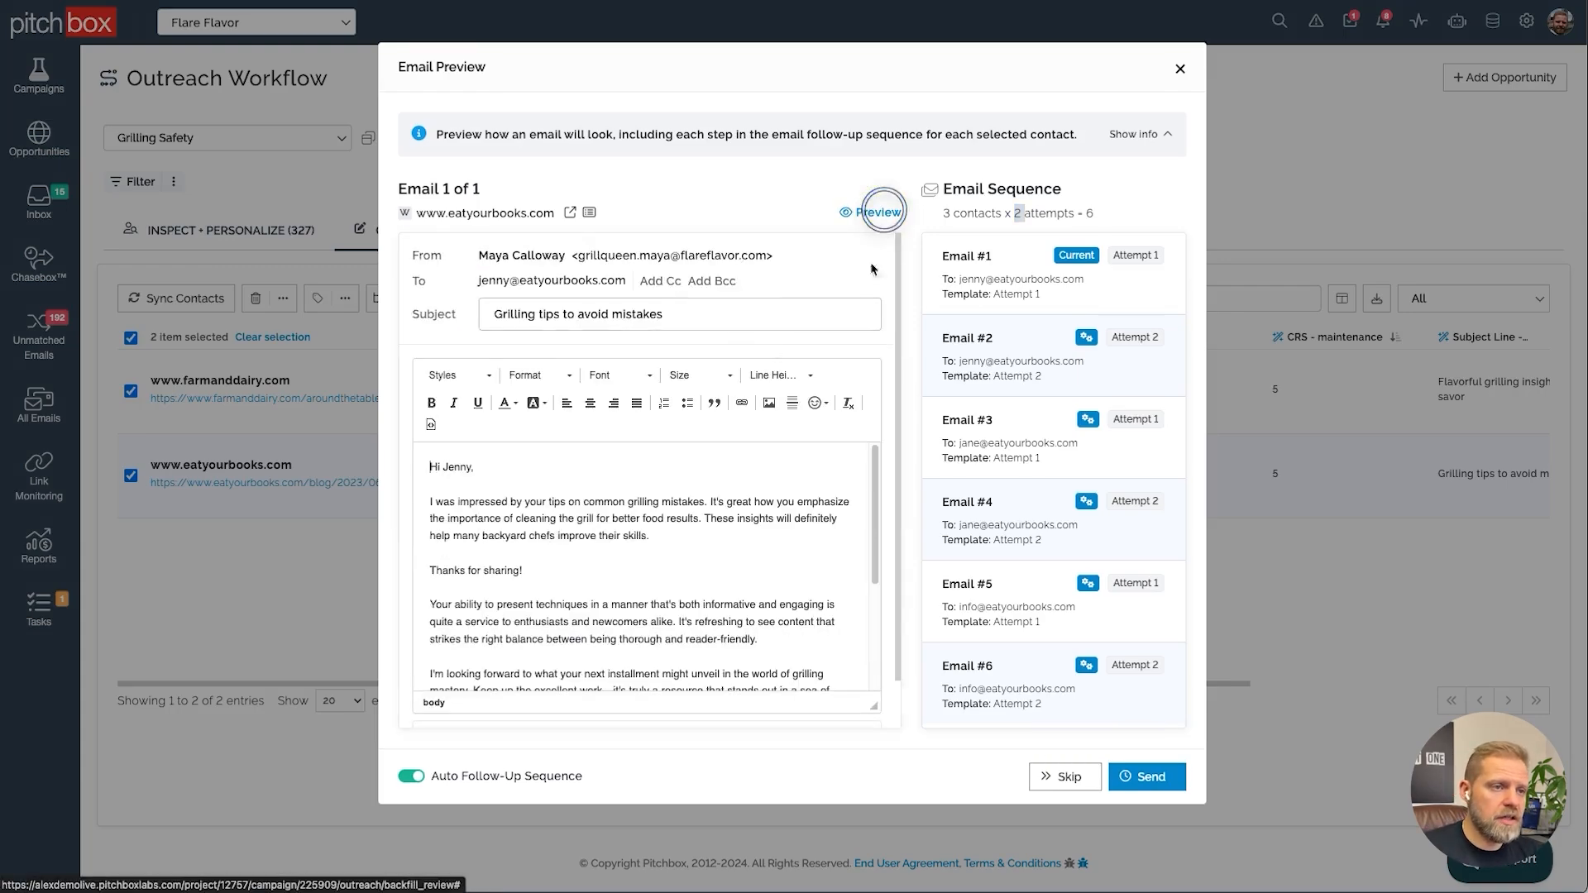
click(878, 212)
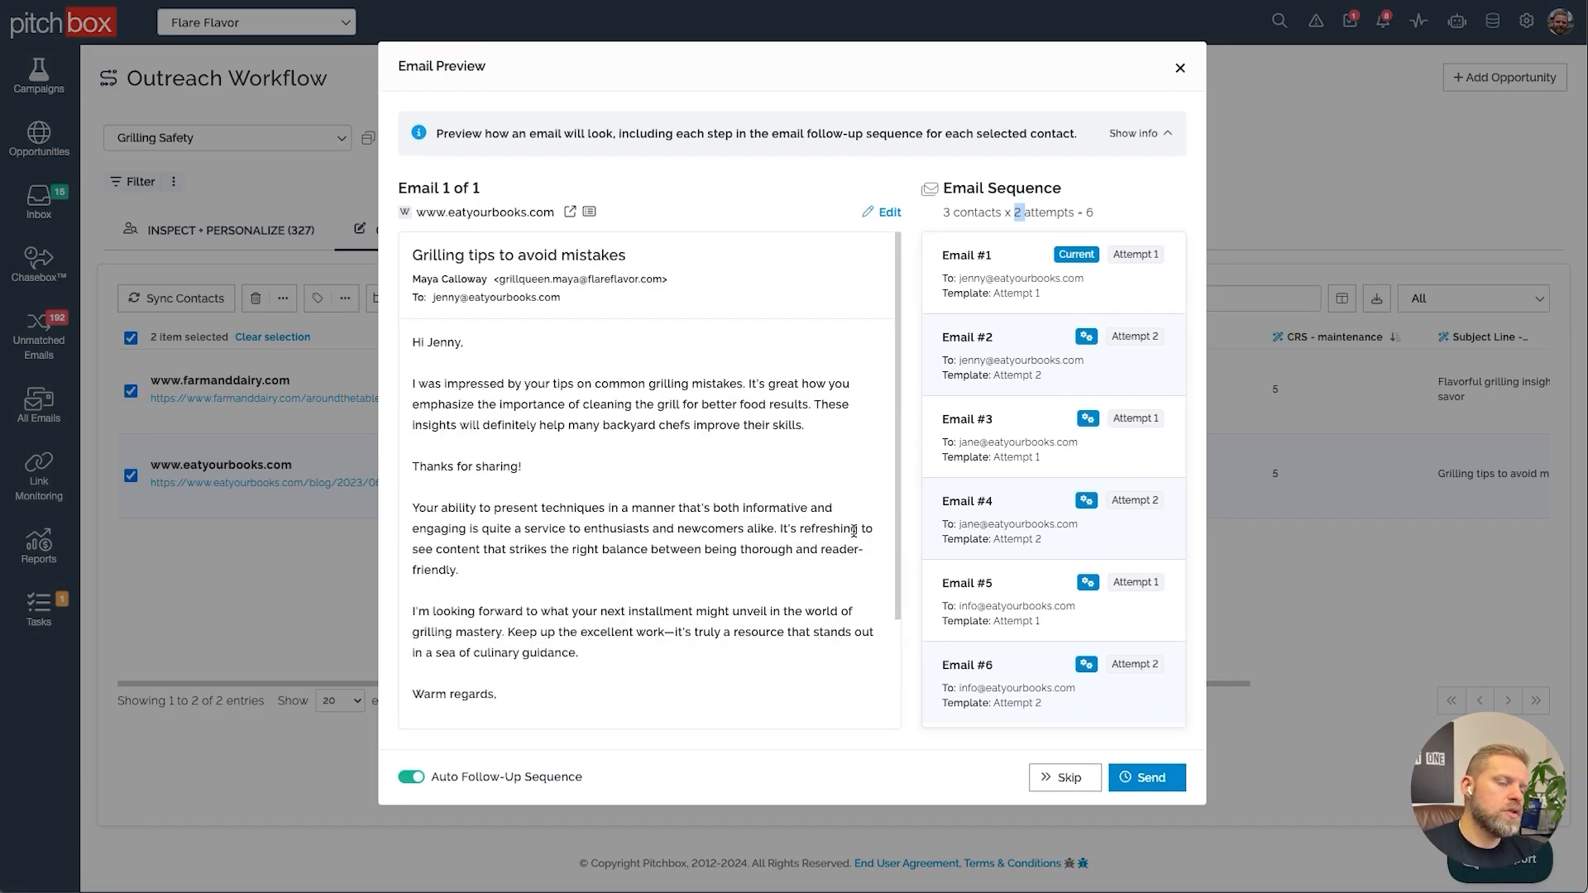